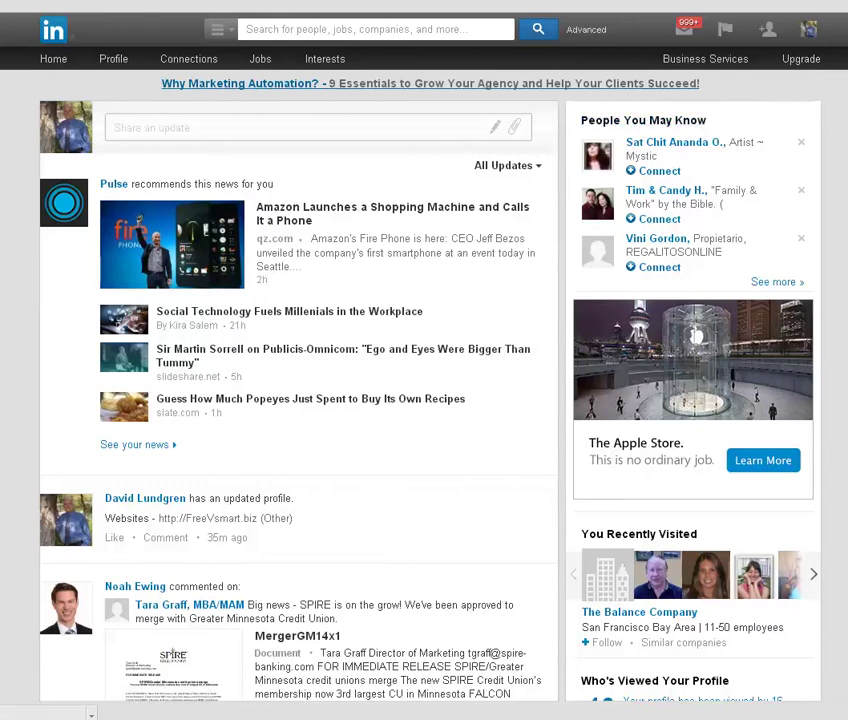
Look through the home feed's updates, profile-view statistics, network figures and suggested jobs, groups and companies
{"action": "scroll", "coordinate": [430, 400], "scroll_direction": "down", "scroll_amount": 2}
{"action": "scroll", "coordinate": [300, 400], "scroll_direction": "down", "scroll_amount": 4}
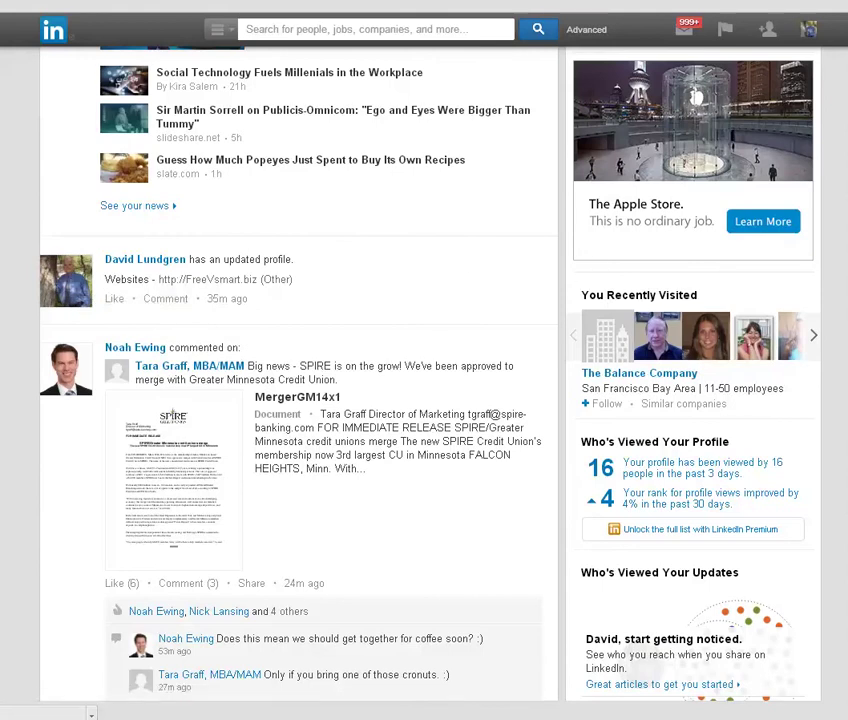
{"action": "scroll", "coordinate": [290, 370], "scroll_direction": "down", "scroll_amount": 2}
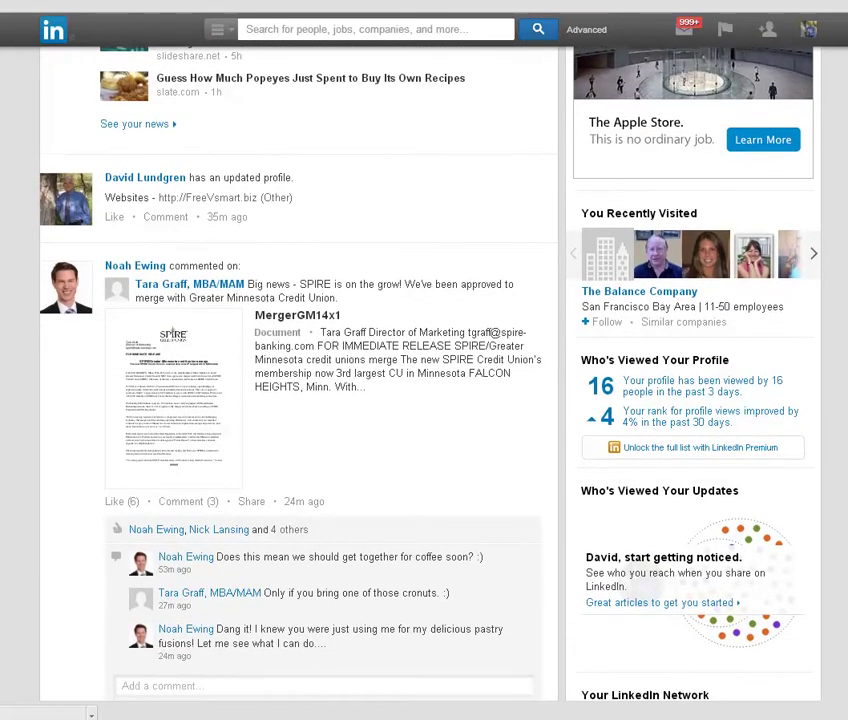
{"action": "scroll", "coordinate": [290, 370], "scroll_direction": "down", "scroll_amount": 2}
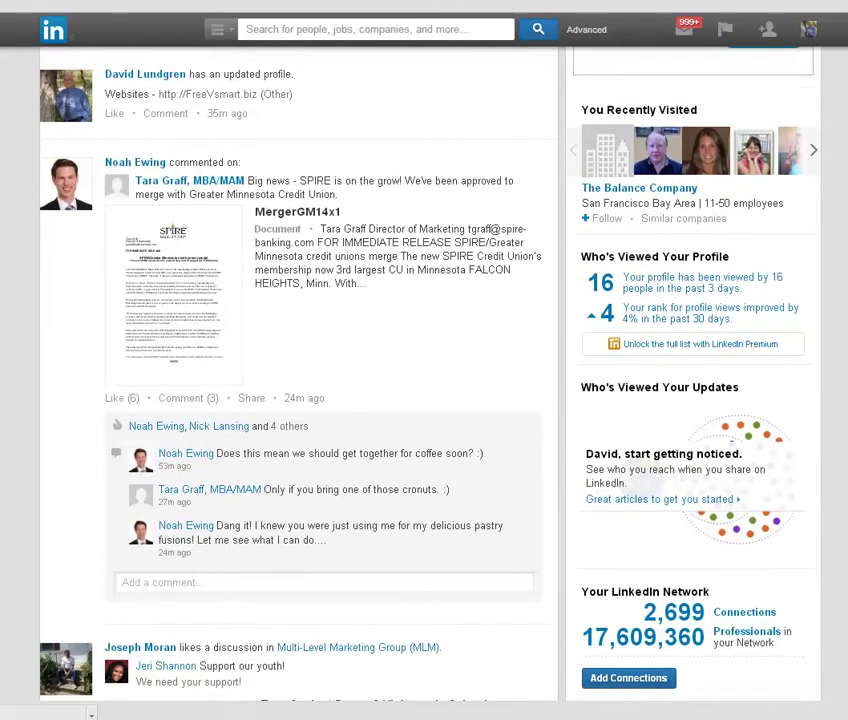
{"action": "scroll", "coordinate": [290, 370], "scroll_direction": "down", "scroll_amount": 1}
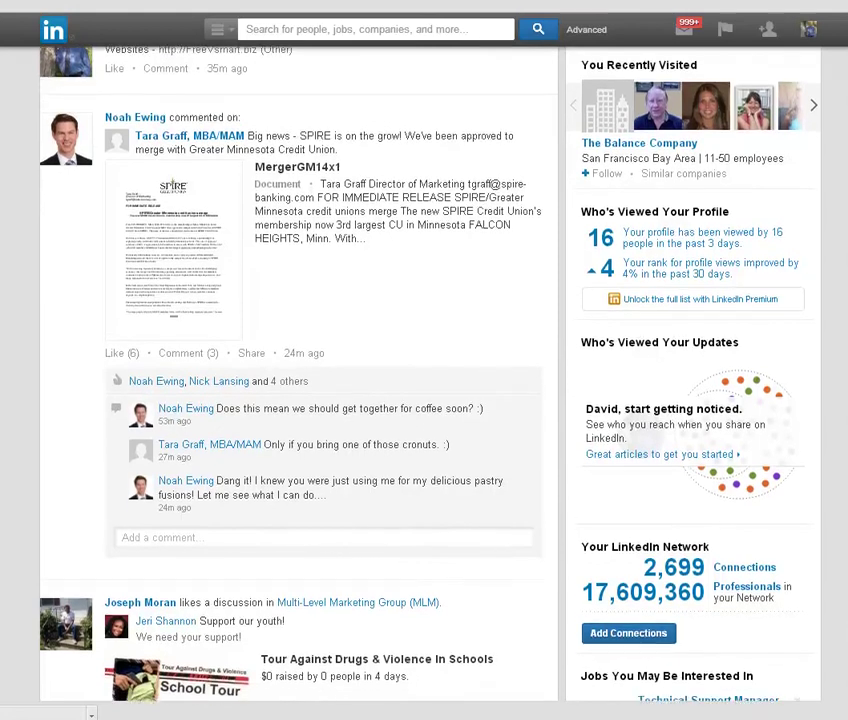
{"action": "scroll", "coordinate": [290, 370], "scroll_direction": "down", "scroll_amount": 6}
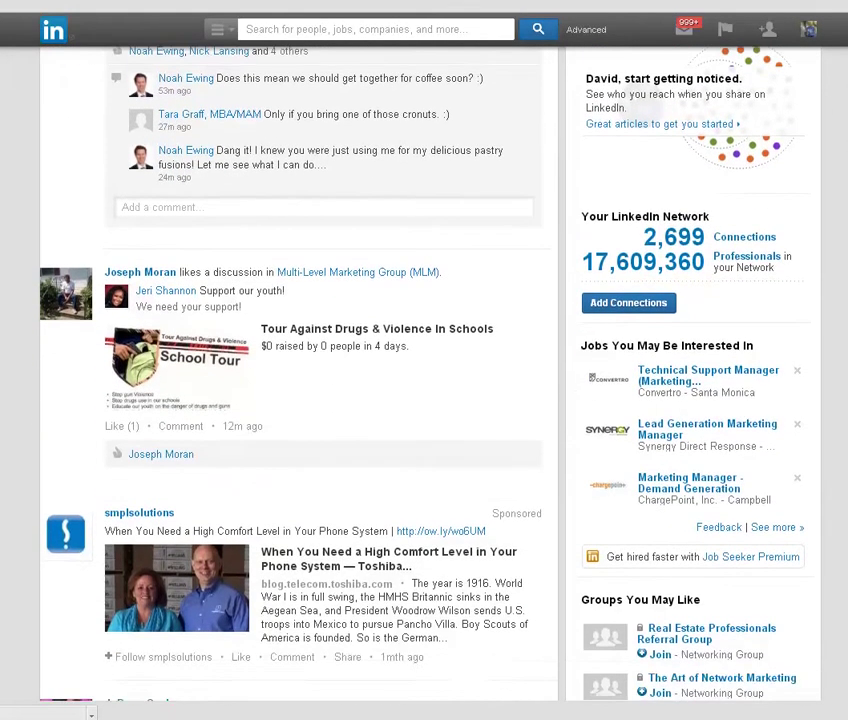
{"action": "scroll", "coordinate": [445, 210], "scroll_direction": "up", "scroll_amount": 2}
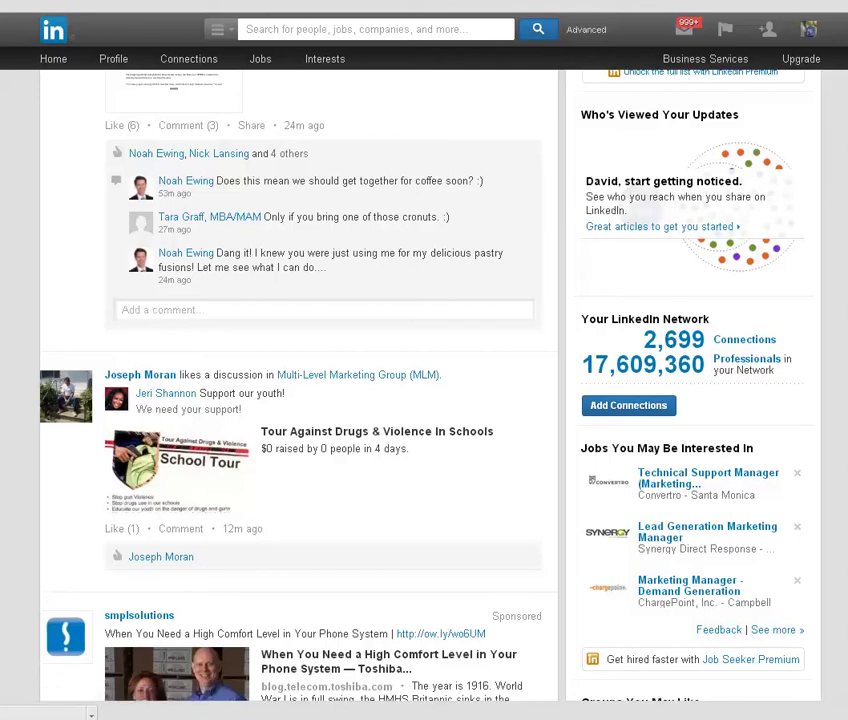
{"action": "scroll", "coordinate": [300, 380], "scroll_direction": "down", "scroll_amount": 1}
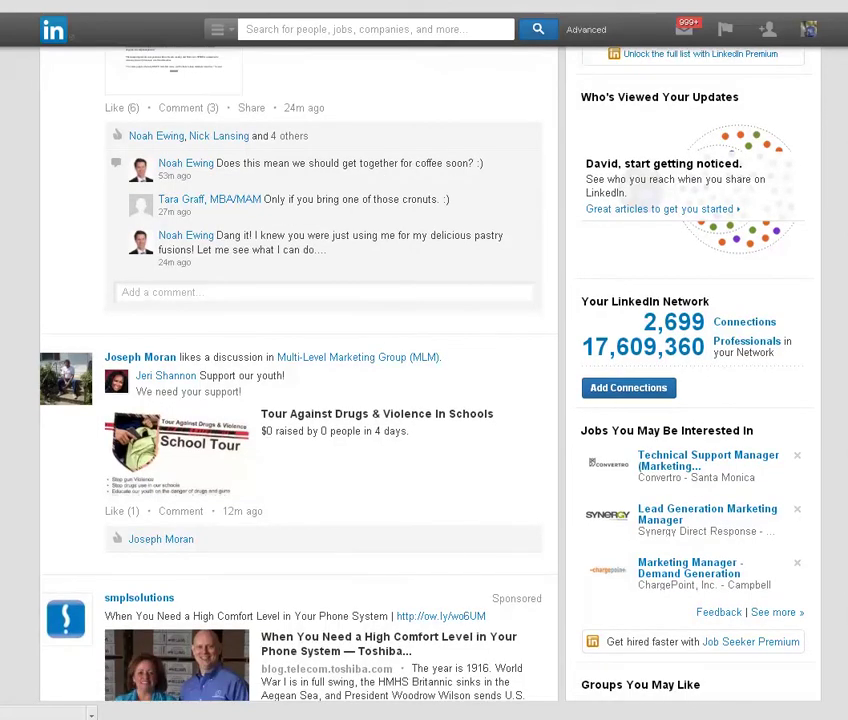
{"action": "scroll", "coordinate": [300, 380], "scroll_direction": "up", "scroll_amount": 1}
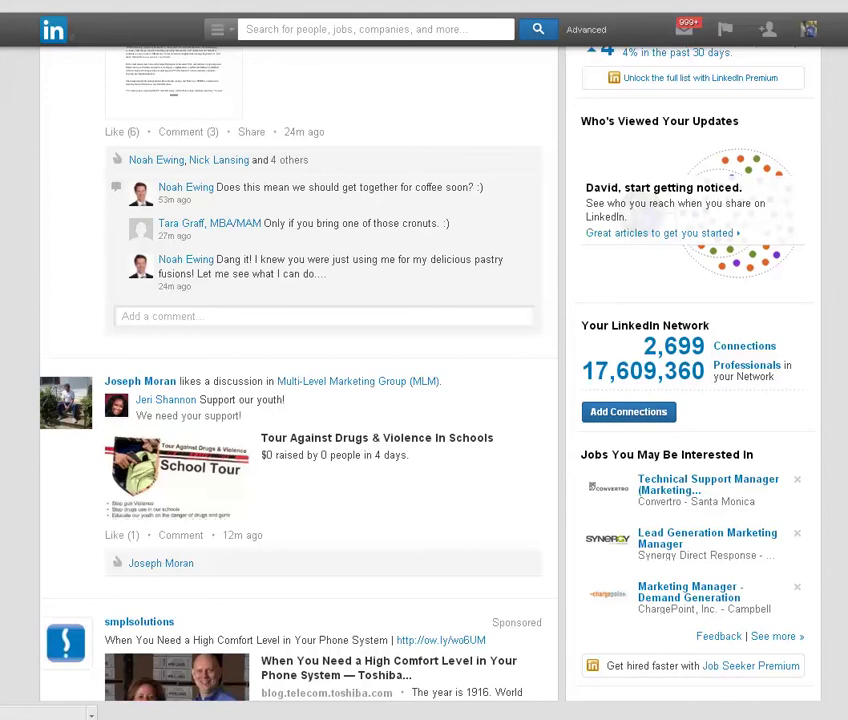
{"action": "scroll", "coordinate": [300, 400], "scroll_direction": "up", "scroll_amount": 1}
{"action": "scroll", "coordinate": [300, 400], "scroll_direction": "up", "scroll_amount": 2}
{"action": "scroll", "coordinate": [300, 400], "scroll_direction": "down", "scroll_amount": 3}
{"action": "scroll", "coordinate": [300, 400], "scroll_direction": "down", "scroll_amount": 5}
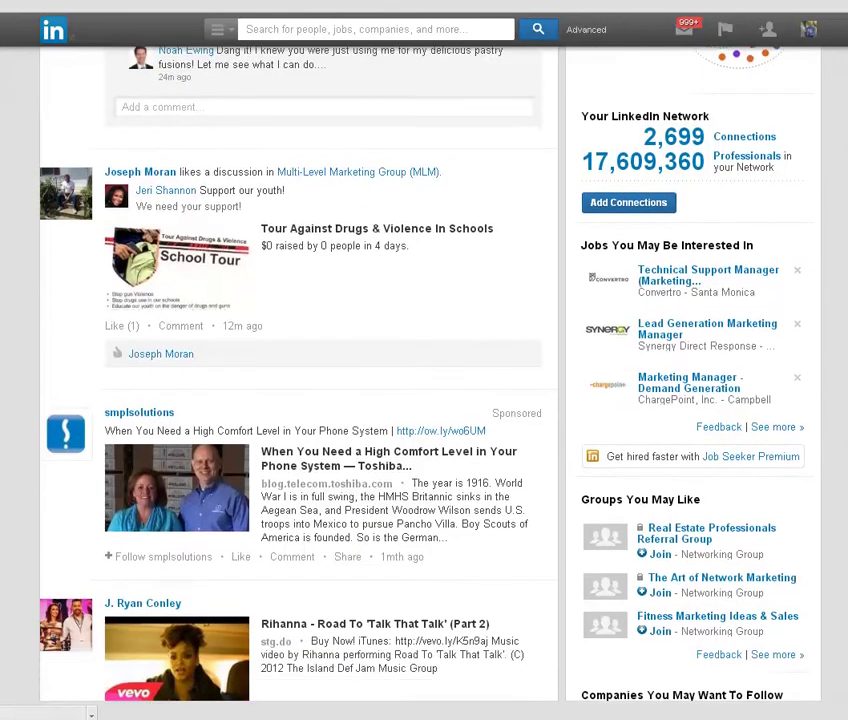
{"action": "scroll", "coordinate": [300, 400], "scroll_direction": "down", "scroll_amount": 4}
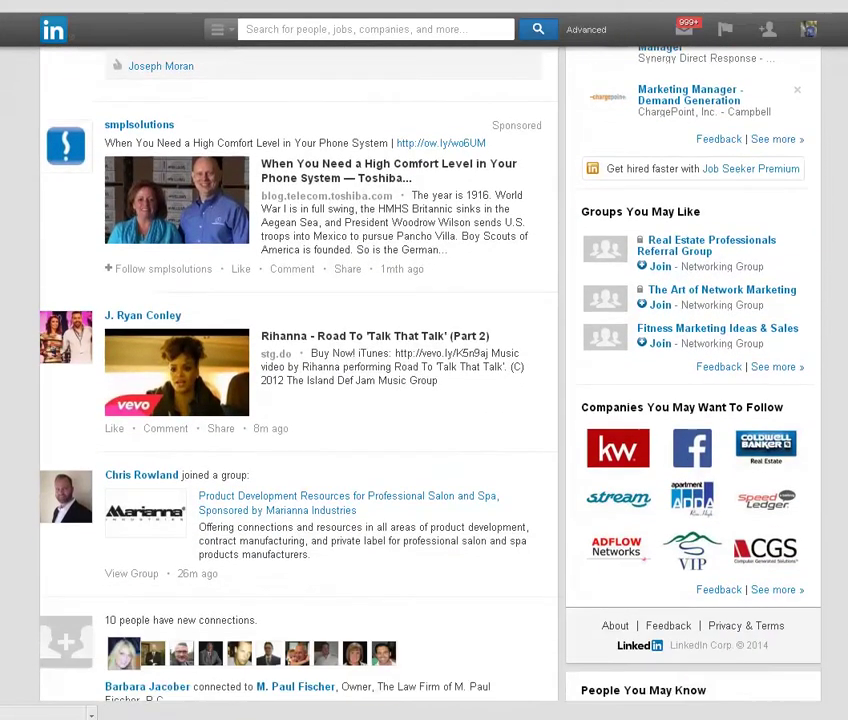
{"action": "scroll", "coordinate": [300, 400], "scroll_direction": "down", "scroll_amount": 5}
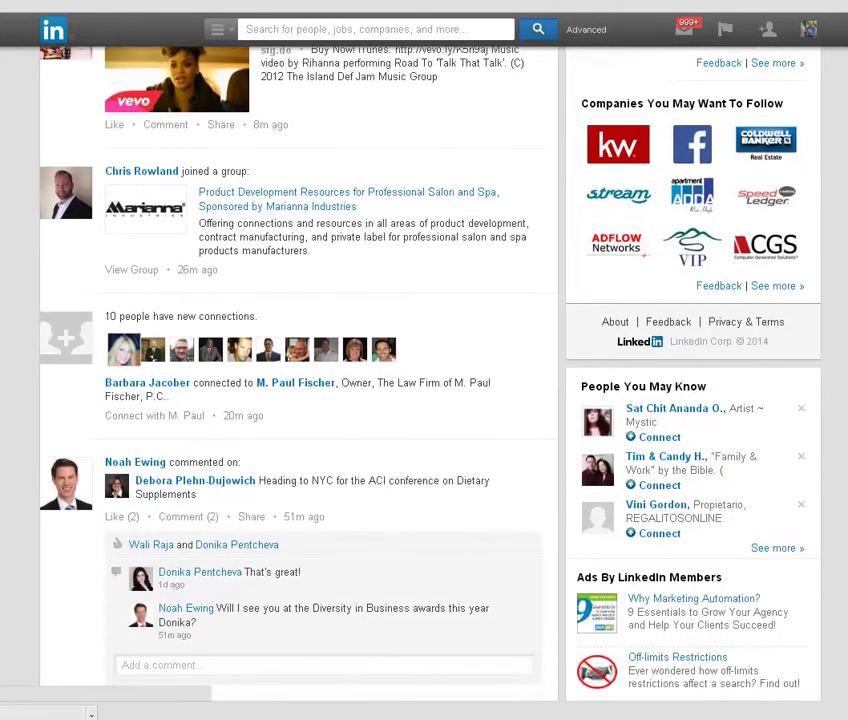
{"action": "scroll", "coordinate": [300, 400], "scroll_direction": "down", "scroll_amount": 5}
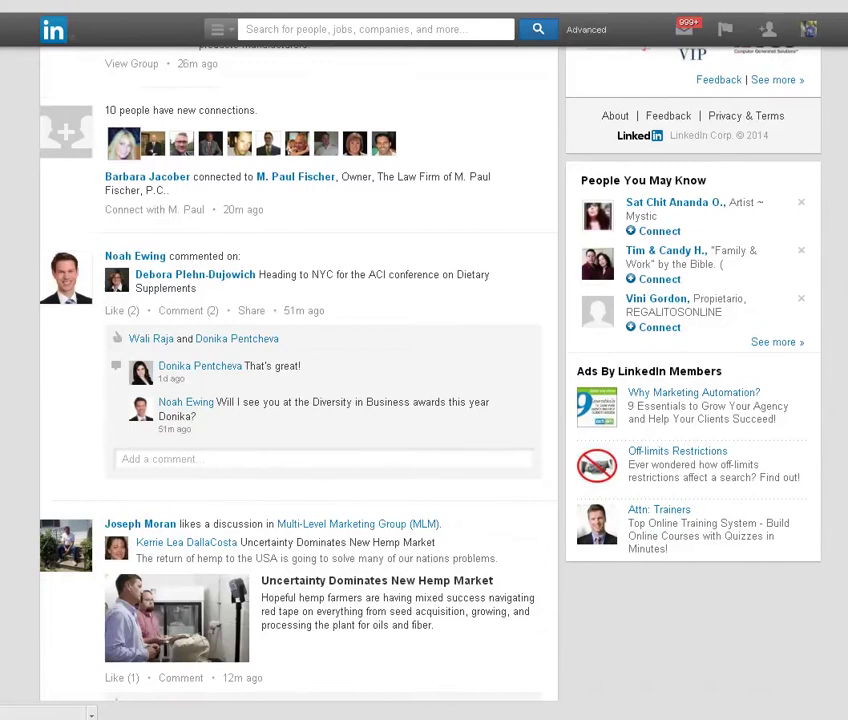
{"action": "scroll", "coordinate": [300, 400], "scroll_direction": "up", "scroll_amount": 15}
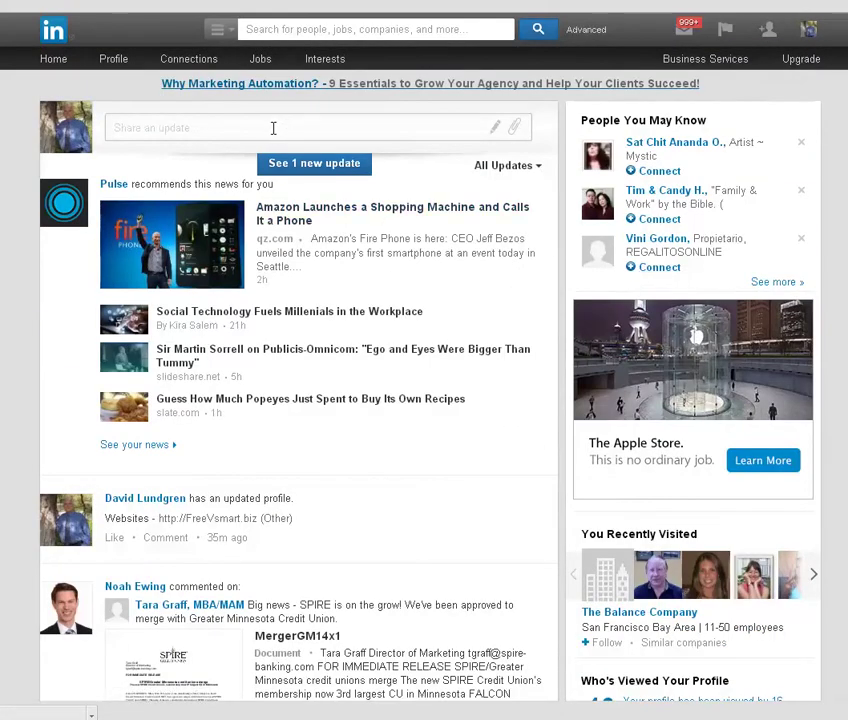
Start a new update, switch to NoteTab Pro and copy the "Mobile Digital Business Card" promo text with its full hashtag list from info.txt
{"action": "left_click", "coordinate": [179, 128]}
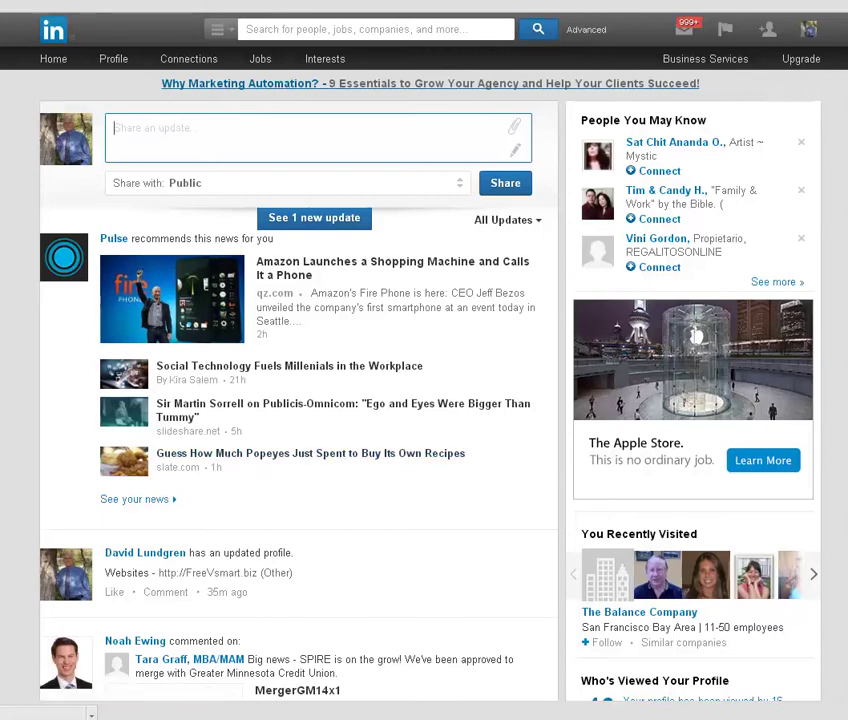
{"action": "key", "text": "alt+Tab"}
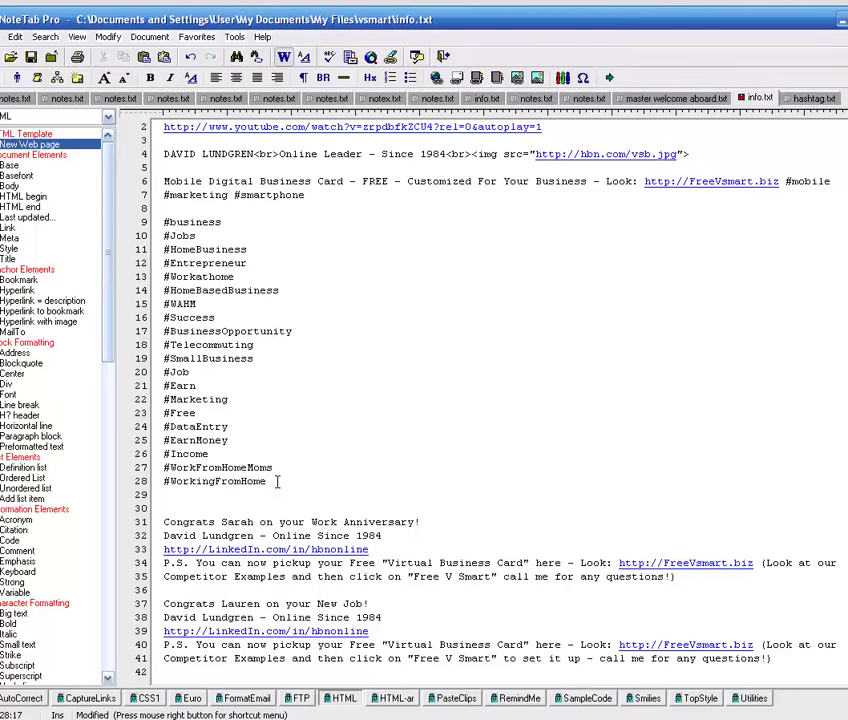
{"action": "left_click", "coordinate": [233, 222]}
{"action": "left_click", "coordinate": [212, 238]}
{"action": "left_click", "coordinate": [259, 316]}
{"action": "left_click", "coordinate": [253, 388]}
{"action": "left_click", "coordinate": [244, 413]}
{"action": "left_click", "coordinate": [285, 480]}
{"action": "left_click_drag", "start_coordinate": [285, 480], "coordinate": [158, 182]}
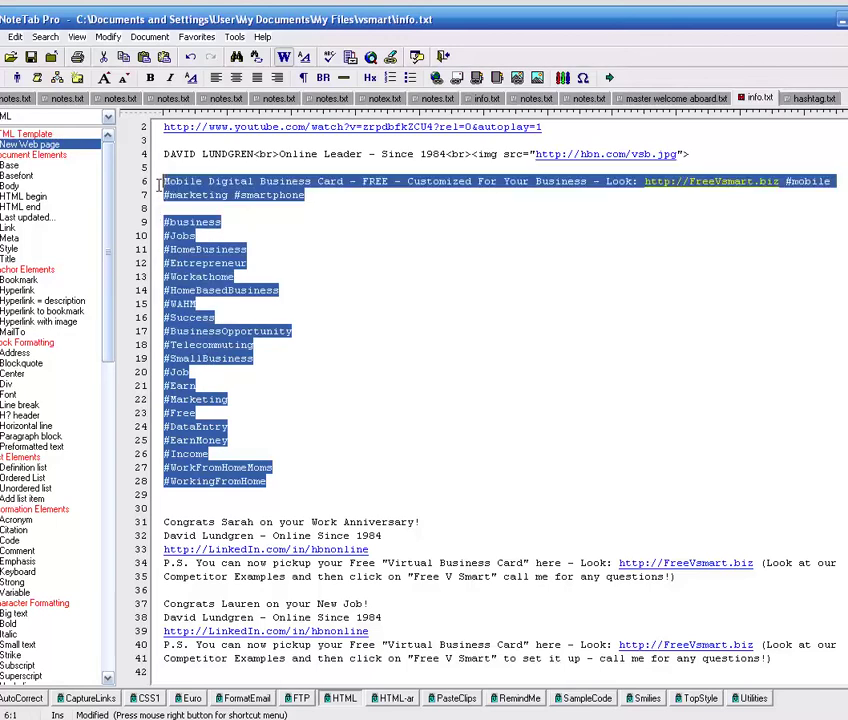
{"action": "right_click", "coordinate": [210, 190]}
{"action": "left_click", "coordinate": [244, 274]}
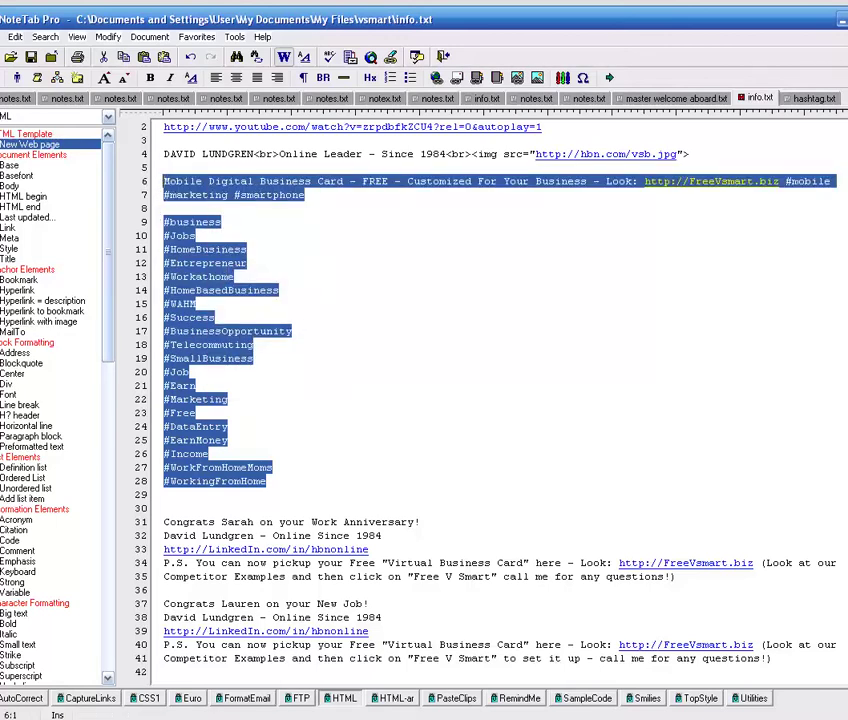
Switch back to LinkedIn, paste the copied promo text and hashtags into the update and remove the automatic link preview
{"action": "key", "text": "alt+Tab"}
{"action": "left_click", "coordinate": [203, 127]}
{"action": "right_click", "coordinate": [204, 132]}
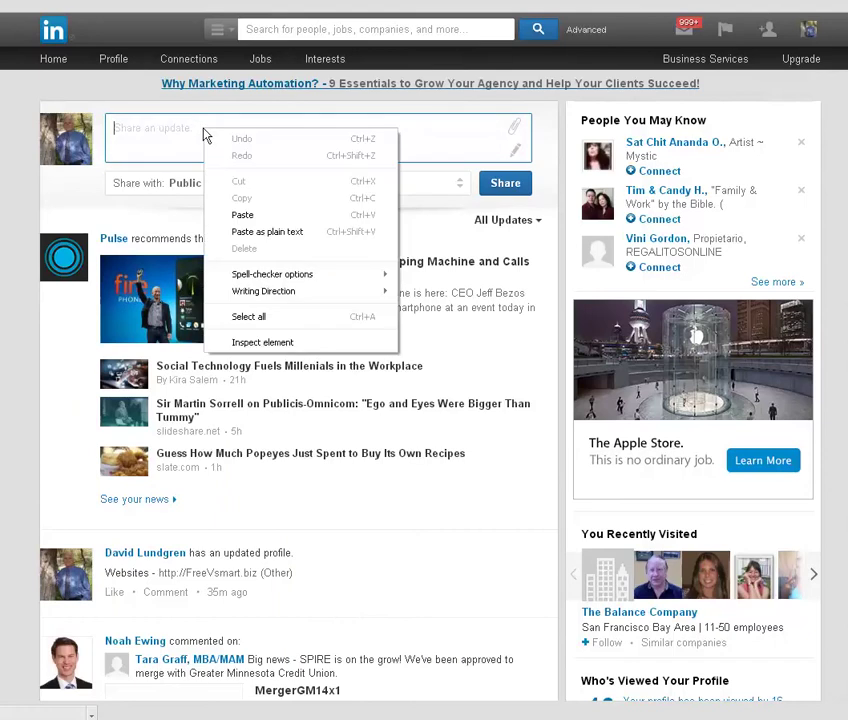
{"action": "left_click", "coordinate": [262, 215]}
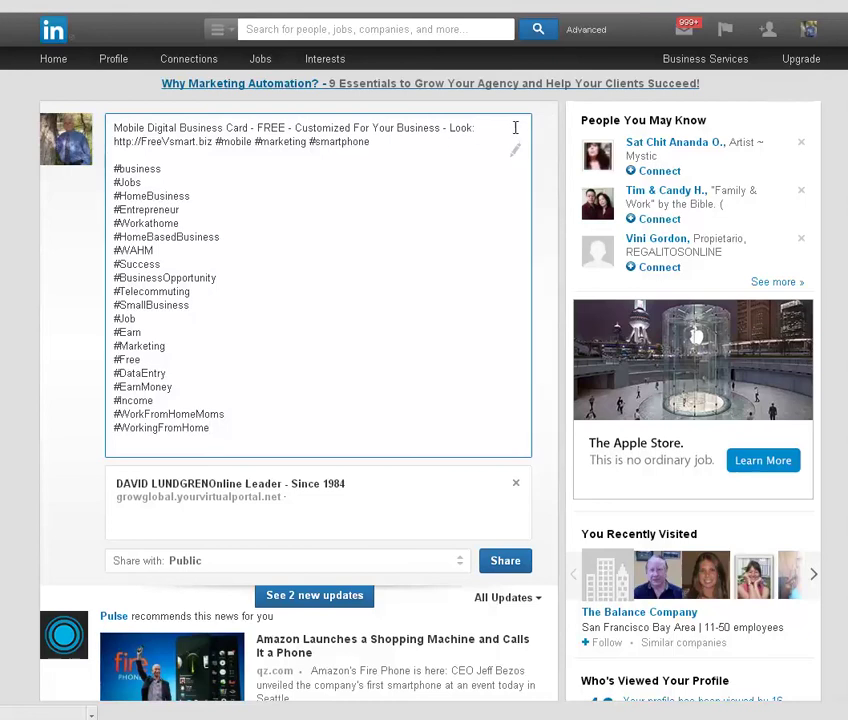
{"action": "left_click", "coordinate": [361, 230]}
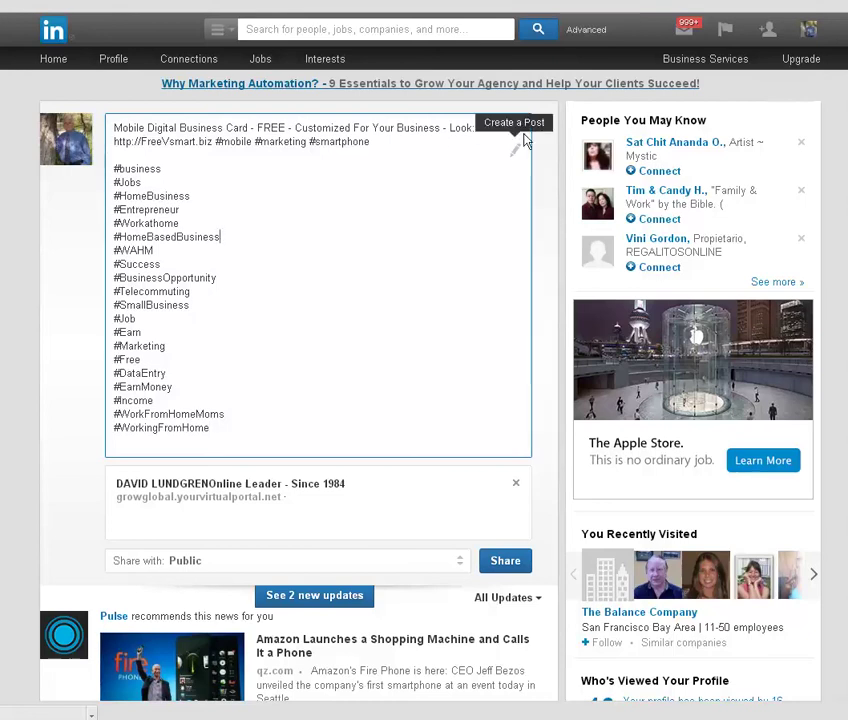
{"action": "left_click", "coordinate": [516, 484]}
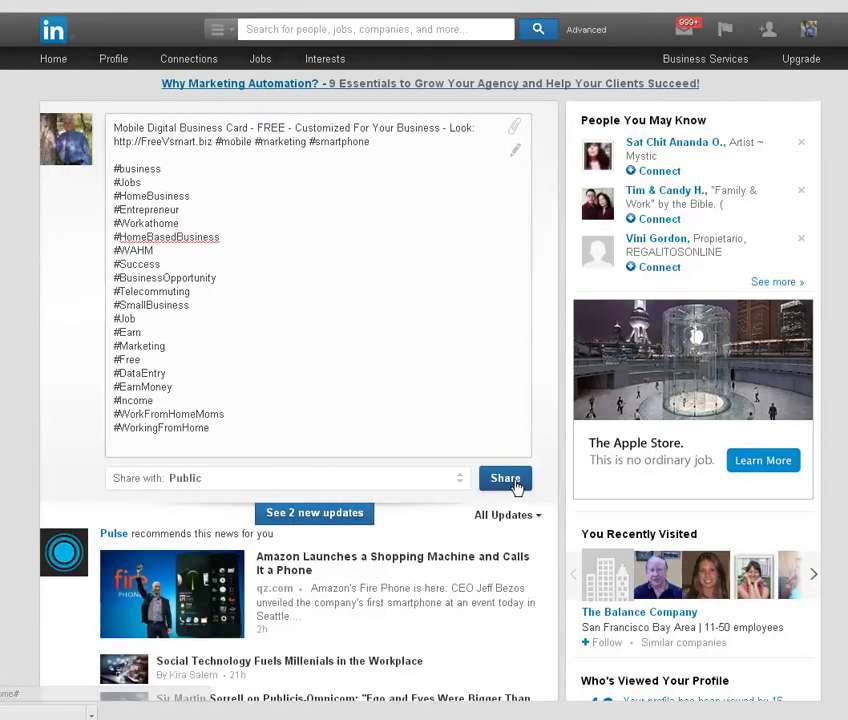
Attach the V-SMART Texting Tool image to the update, listing the files in Details view sorted by newest date
{"action": "left_click", "coordinate": [514, 133]}
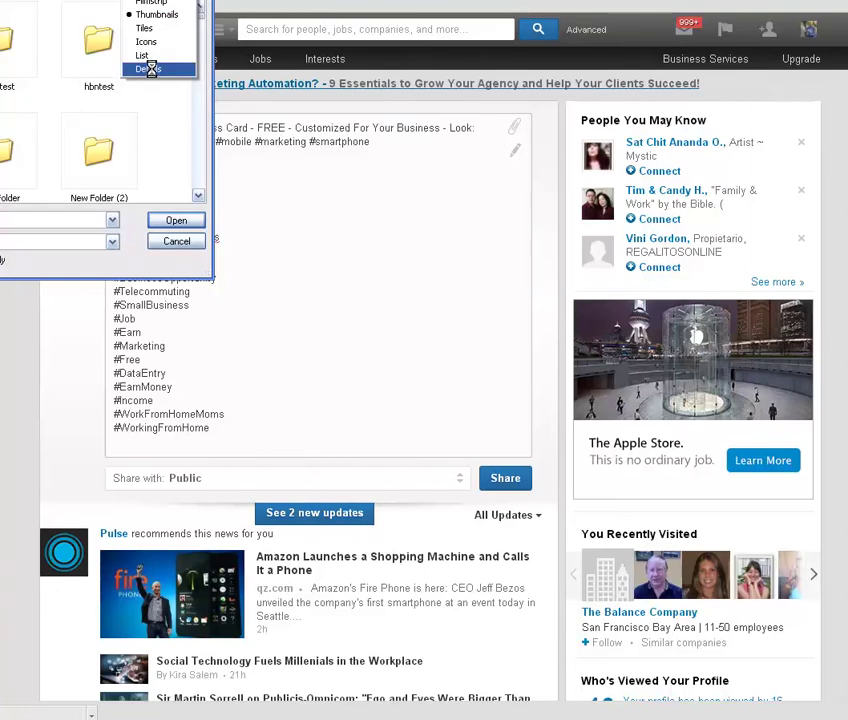
{"action": "left_click", "coordinate": [151, 68]}
{"action": "left_click", "coordinate": [178, 9]}
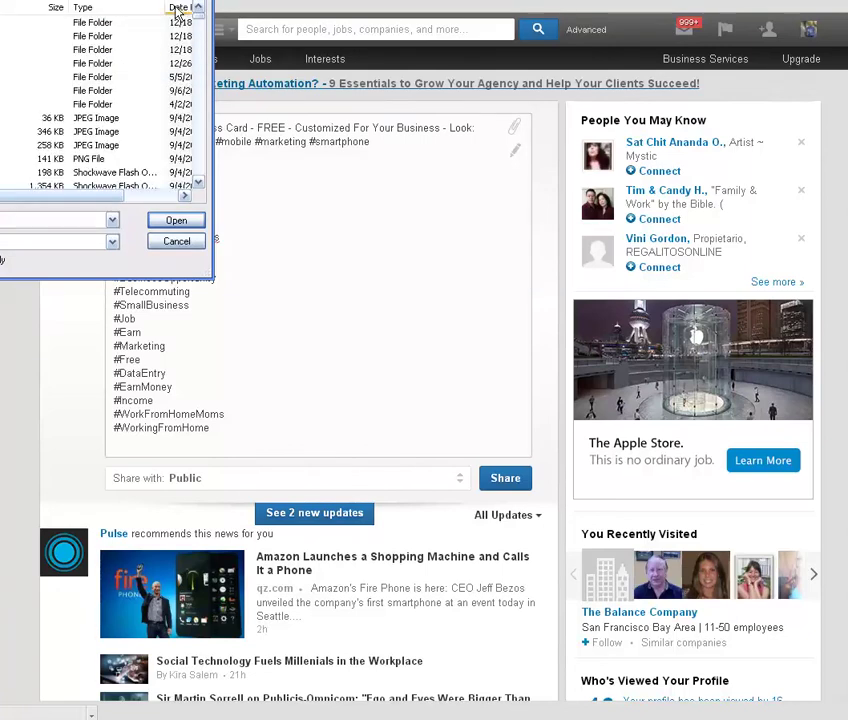
{"action": "left_click", "coordinate": [178, 9]}
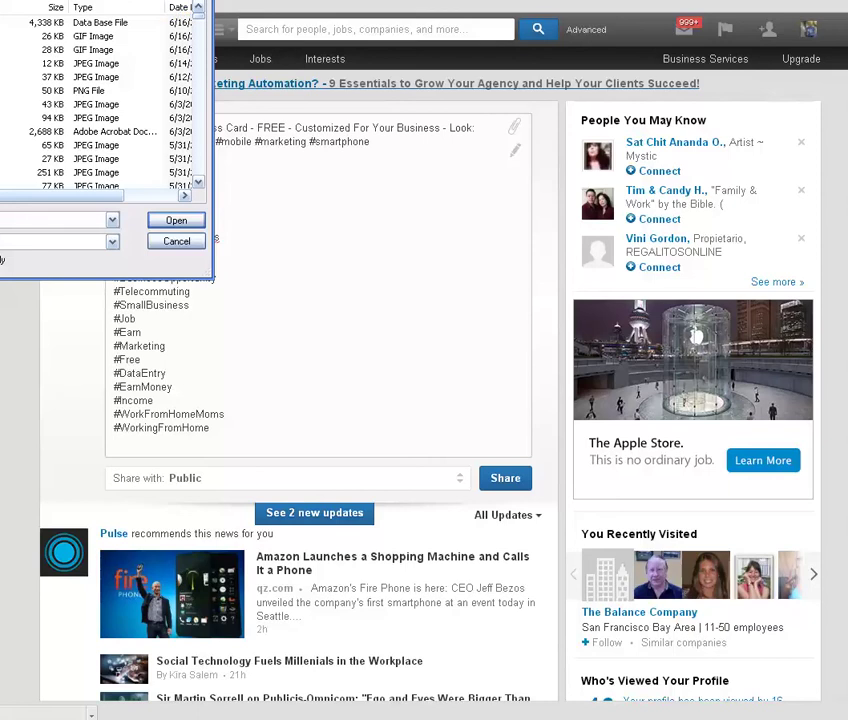
{"action": "left_click", "coordinate": [172, 221]}
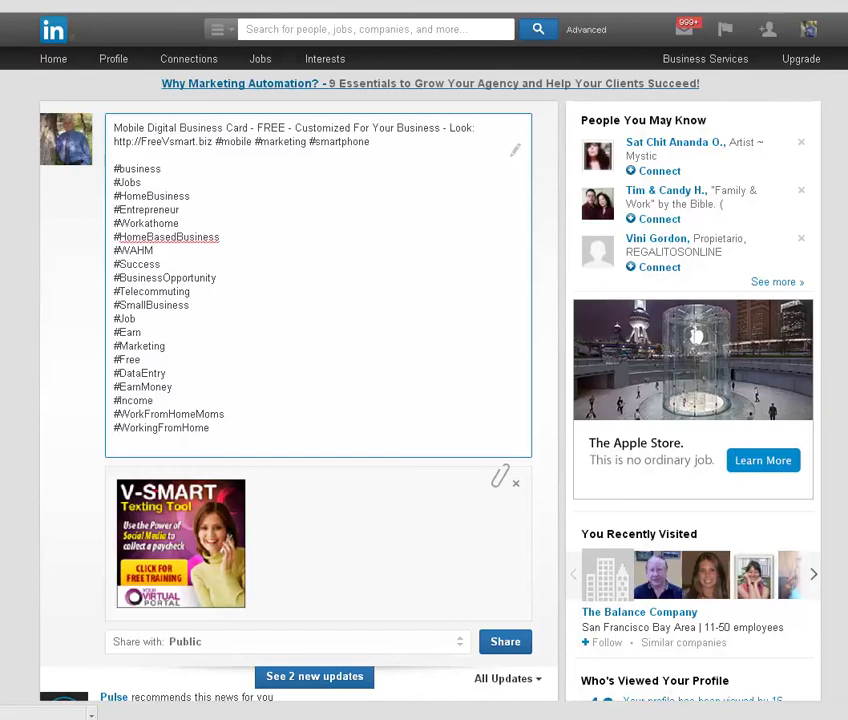
Review the audience options and share the update with its image, keeping the audience as Public
{"action": "scroll", "coordinate": [424, 380], "scroll_direction": "down", "scroll_amount": 3}
{"action": "scroll", "coordinate": [424, 380], "scroll_direction": "up", "scroll_amount": 1}
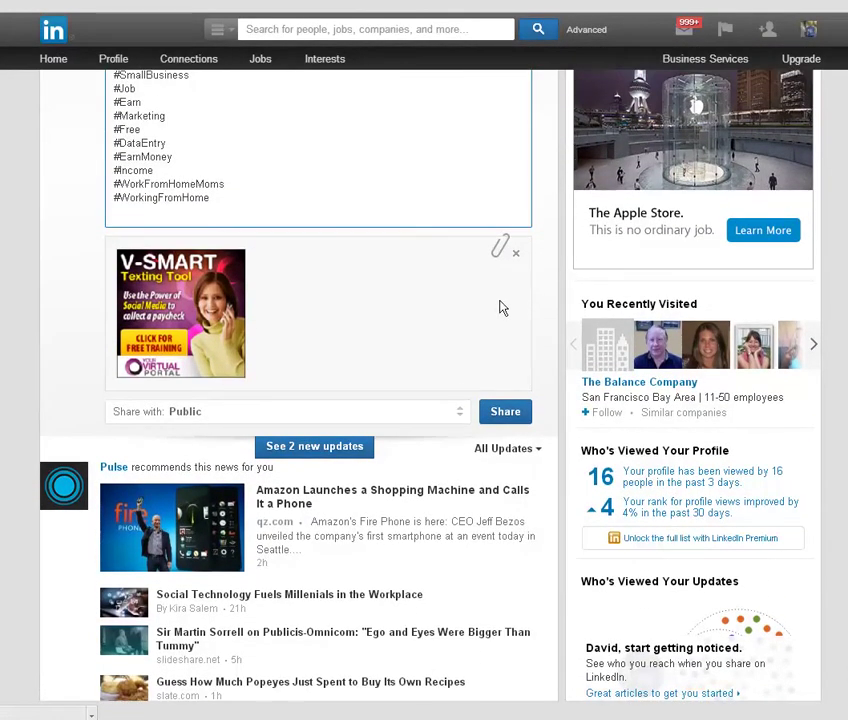
{"action": "left_click", "coordinate": [461, 414]}
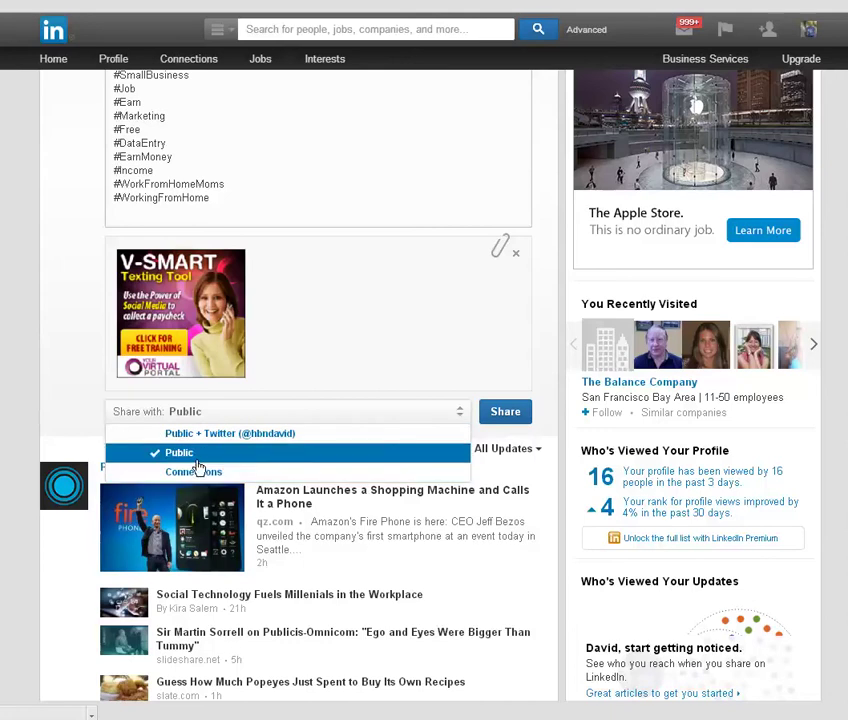
{"action": "mouse_move", "coordinate": [490, 456]}
{"action": "left_click", "coordinate": [510, 415]}
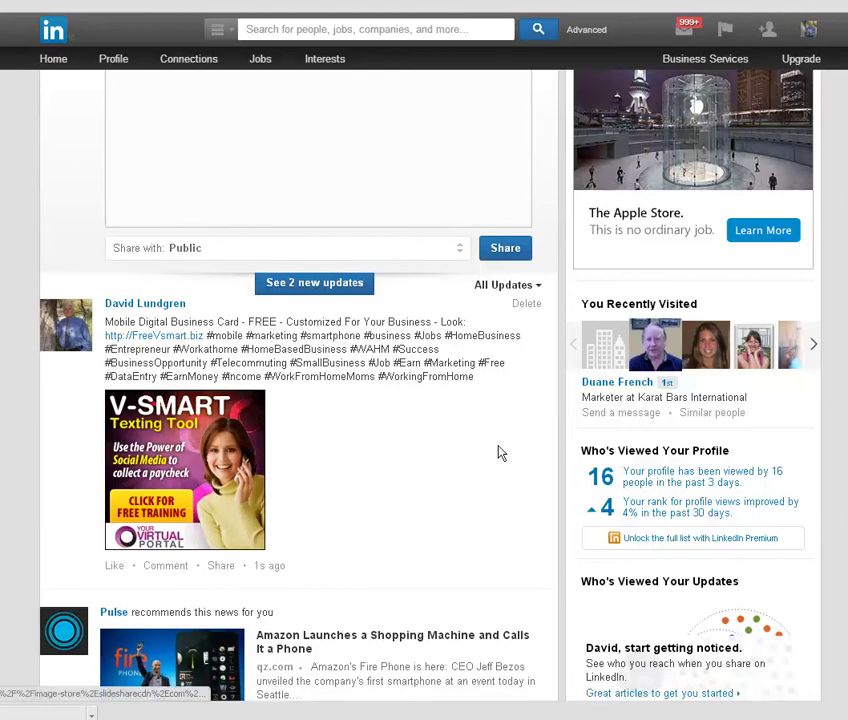
Check the newly shared business card update in the home feed
{"action": "scroll", "coordinate": [300, 400], "scroll_direction": "up", "scroll_amount": 3}
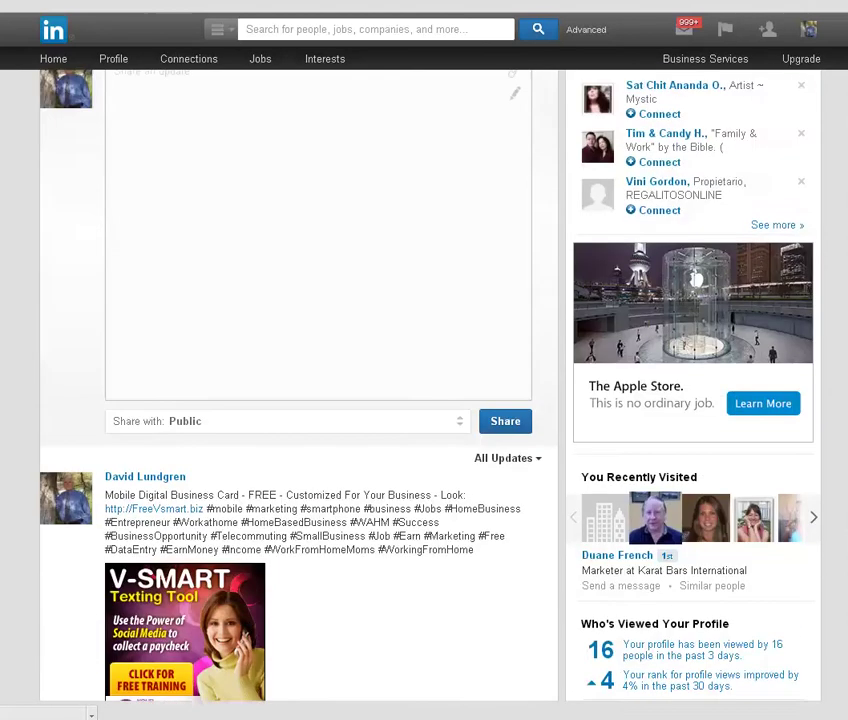
{"action": "scroll", "coordinate": [300, 400], "scroll_direction": "down", "scroll_amount": 4}
{"action": "scroll", "coordinate": [300, 400], "scroll_direction": "down", "scroll_amount": 4}
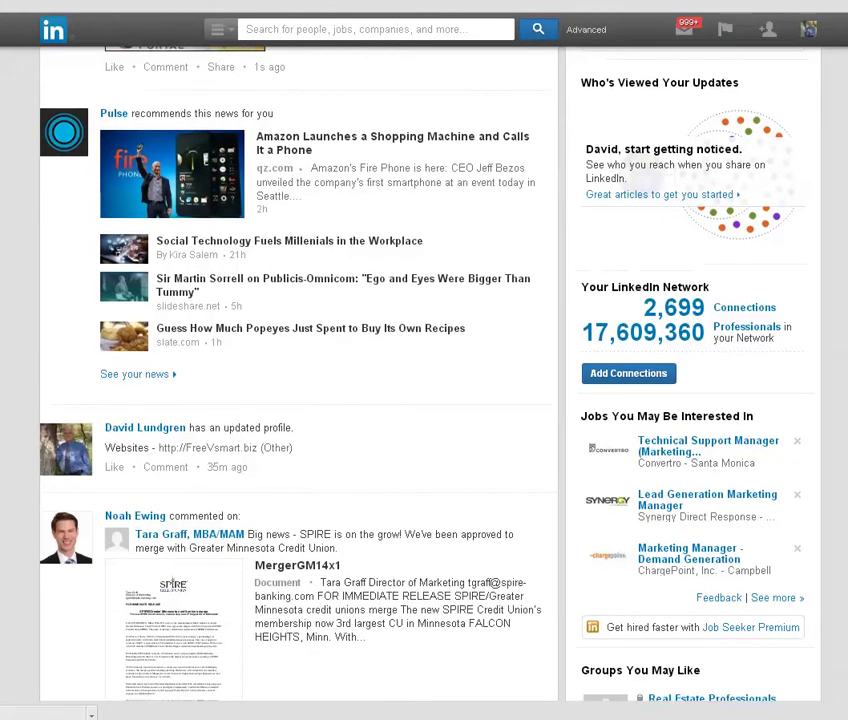
{"action": "scroll", "coordinate": [300, 400], "scroll_direction": "down", "scroll_amount": 1}
{"action": "scroll", "coordinate": [300, 400], "scroll_direction": "up", "scroll_amount": 6}
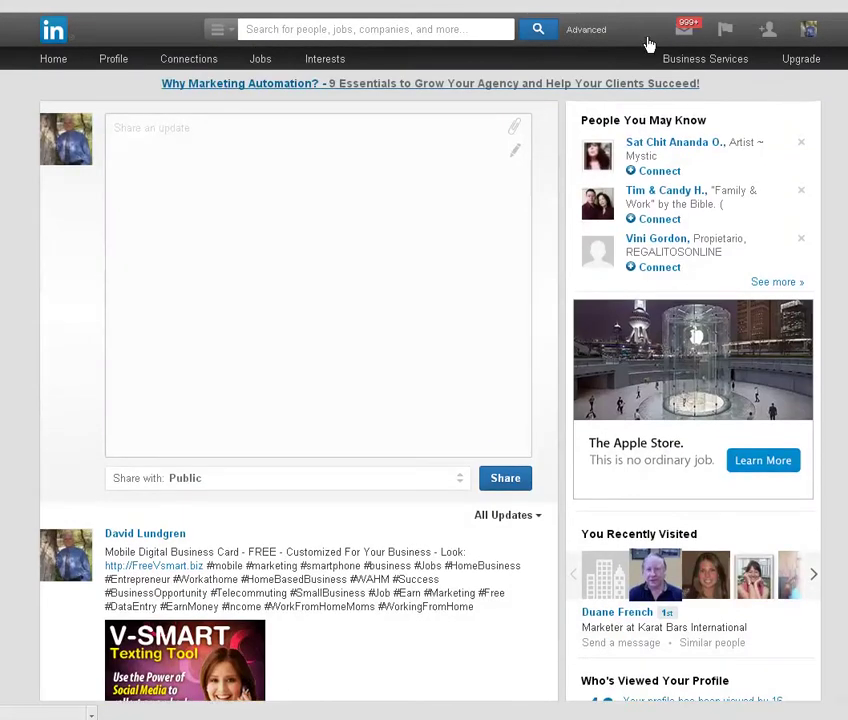
Open the profile-view statistics and examine how the profile ranks for views among its connections
{"action": "mouse_move", "coordinate": [113, 68]}
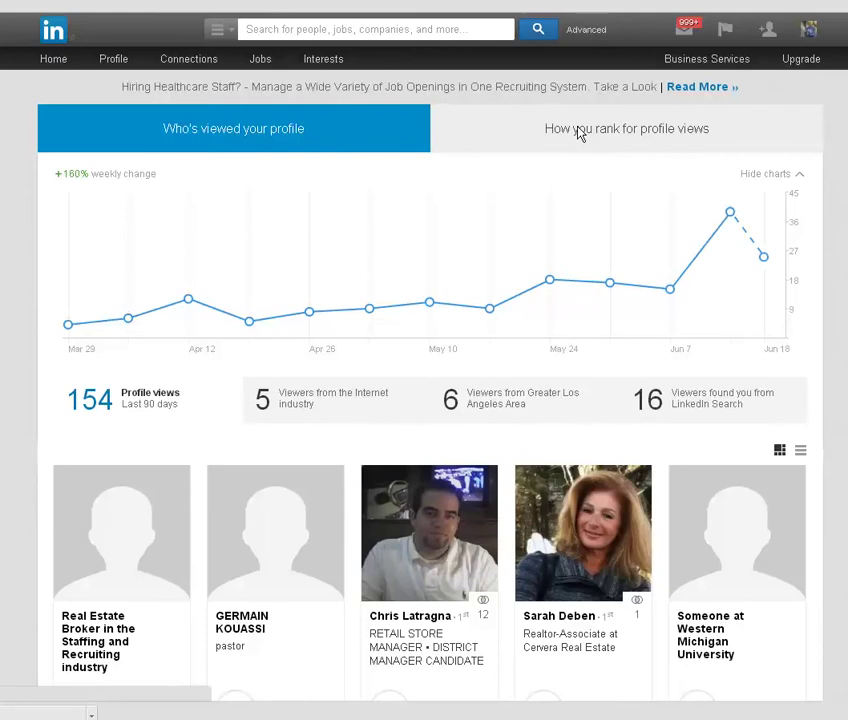
{"action": "left_click", "coordinate": [580, 134]}
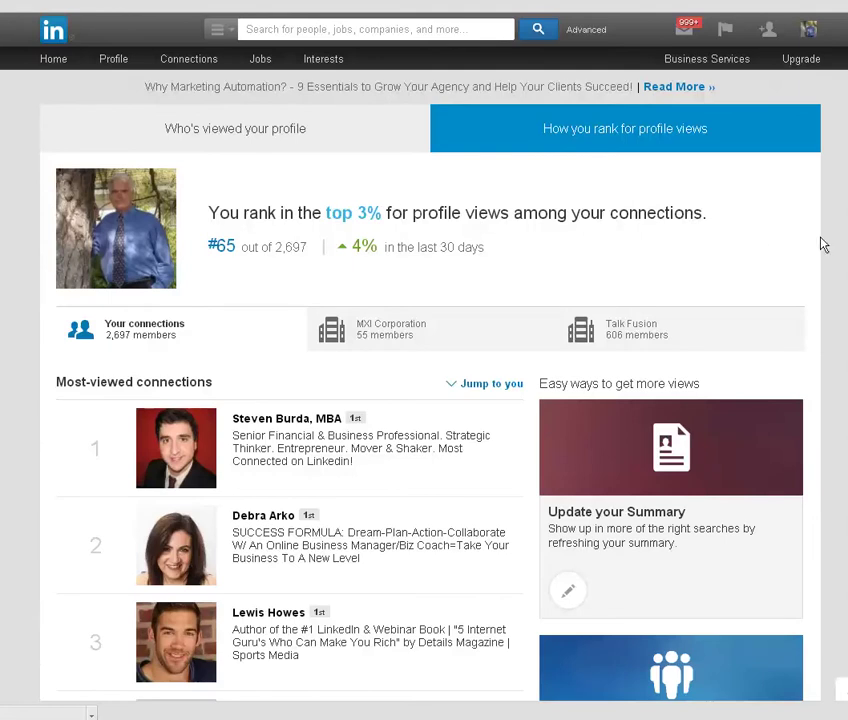
{"action": "scroll", "coordinate": [424, 380], "scroll_direction": "down", "scroll_amount": 1}
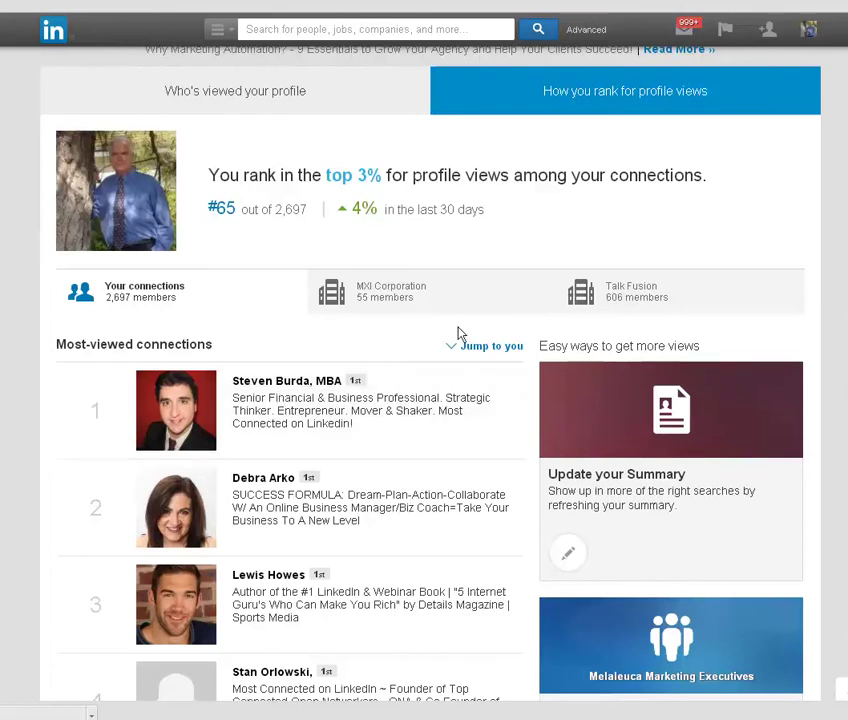
{"action": "scroll", "coordinate": [424, 380], "scroll_direction": "down", "scroll_amount": 2}
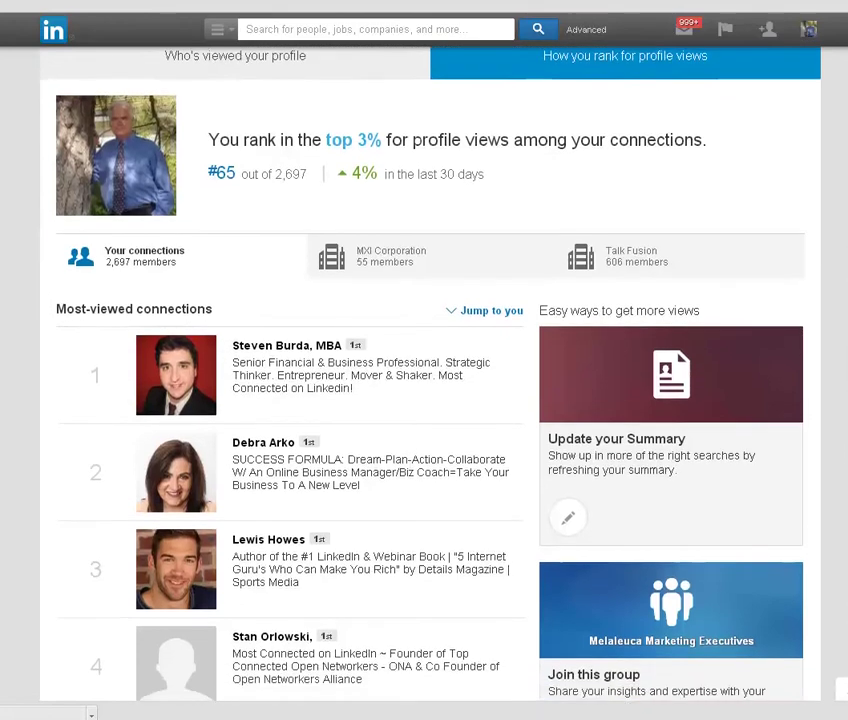
Examine the most-viewed connections ranking and the suggestions for getting more profile views
{"action": "scroll", "coordinate": [424, 380], "scroll_direction": "down", "scroll_amount": 5}
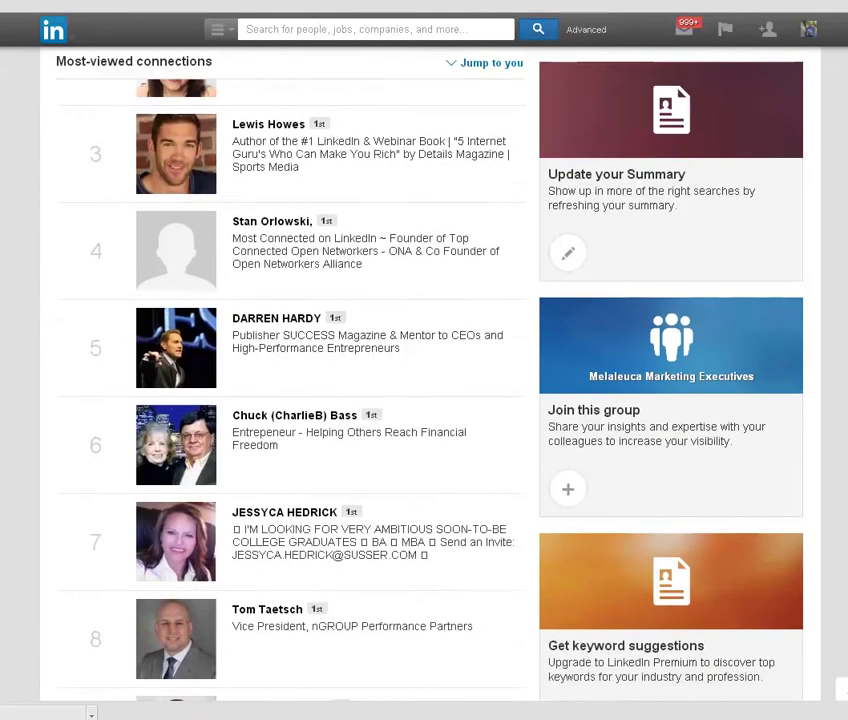
{"action": "scroll", "coordinate": [424, 380], "scroll_direction": "down", "scroll_amount": 2}
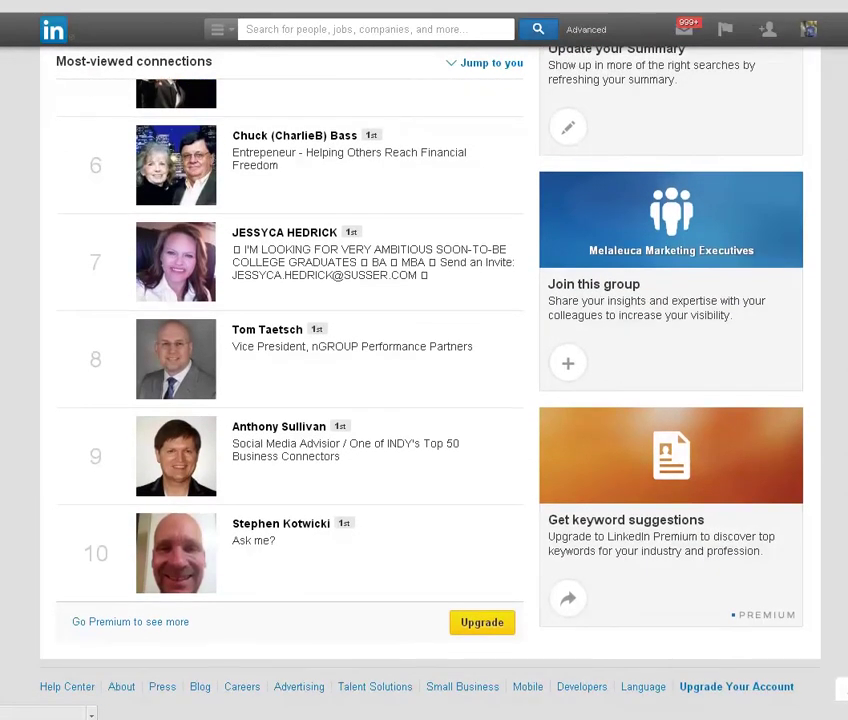
{"action": "scroll", "coordinate": [424, 380], "scroll_direction": "up", "scroll_amount": 4}
{"action": "scroll", "coordinate": [424, 380], "scroll_direction": "up", "scroll_amount": 3}
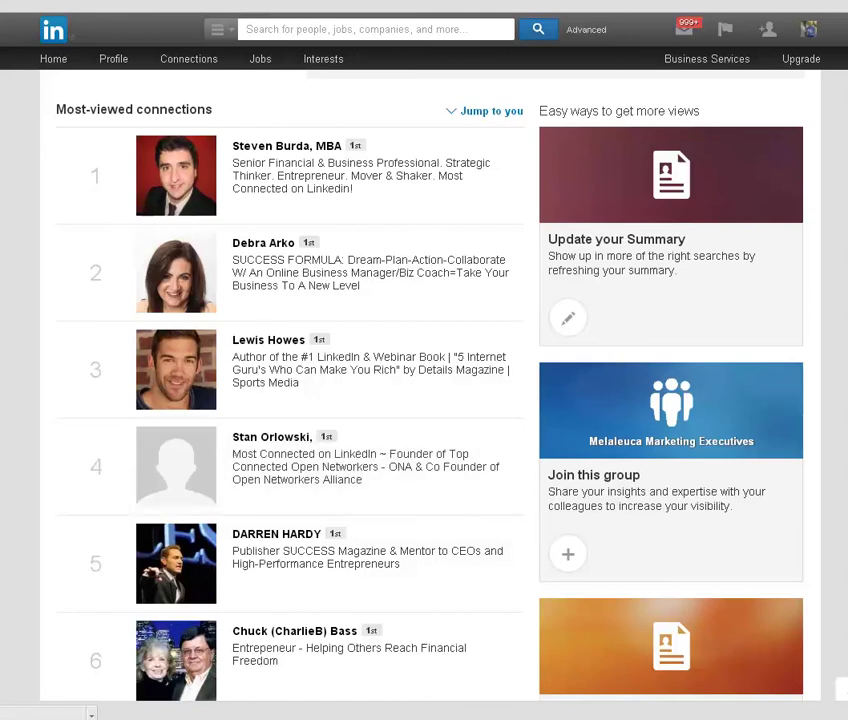
{"action": "scroll", "coordinate": [424, 400], "scroll_direction": "up", "scroll_amount": 2}
{"action": "scroll", "coordinate": [424, 400], "scroll_direction": "down", "scroll_amount": 2}
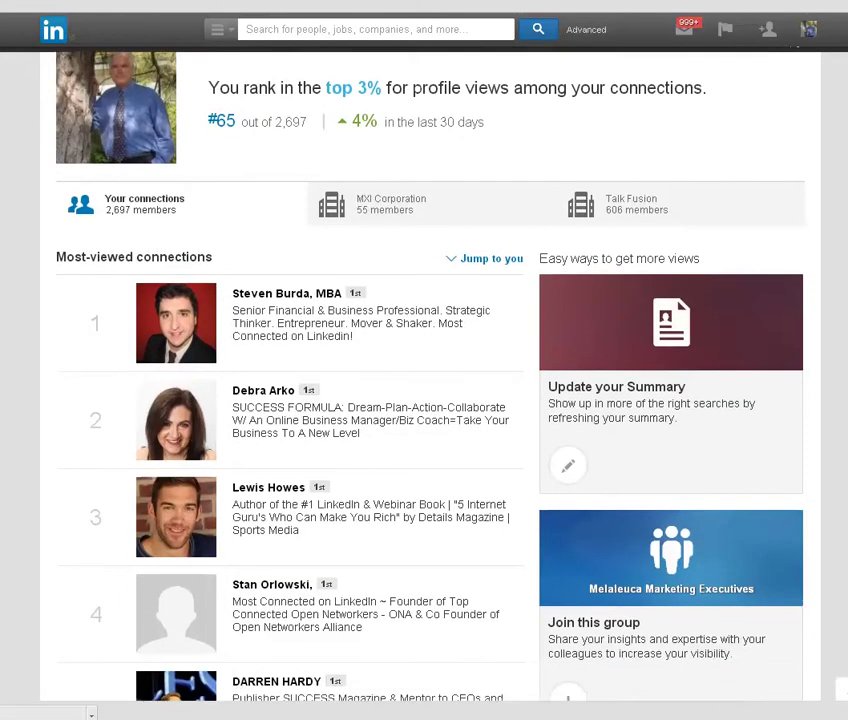
{"action": "scroll", "coordinate": [424, 400], "scroll_direction": "down", "scroll_amount": 1}
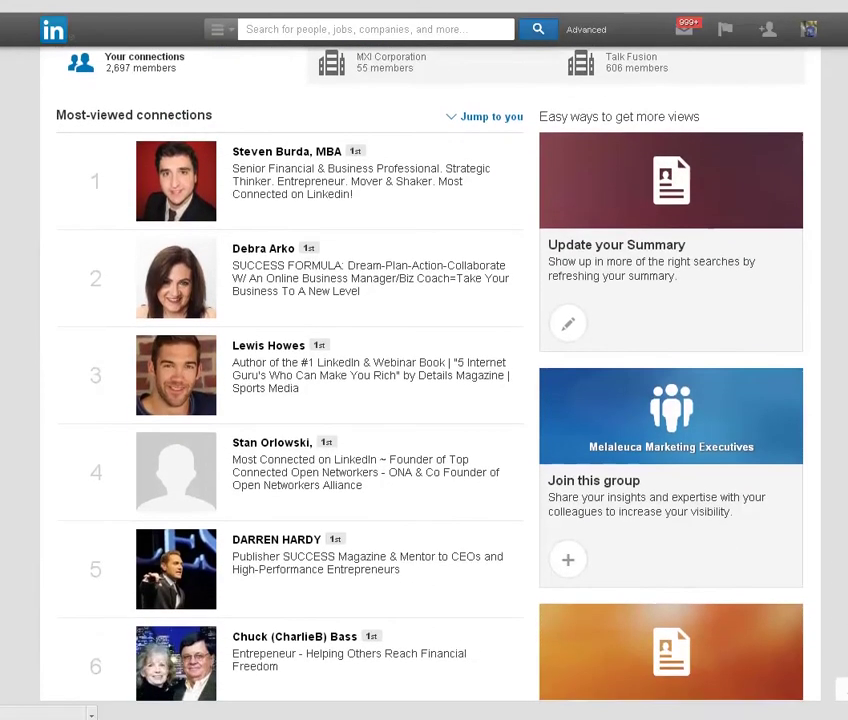
{"action": "scroll", "coordinate": [424, 400], "scroll_direction": "down", "scroll_amount": 2}
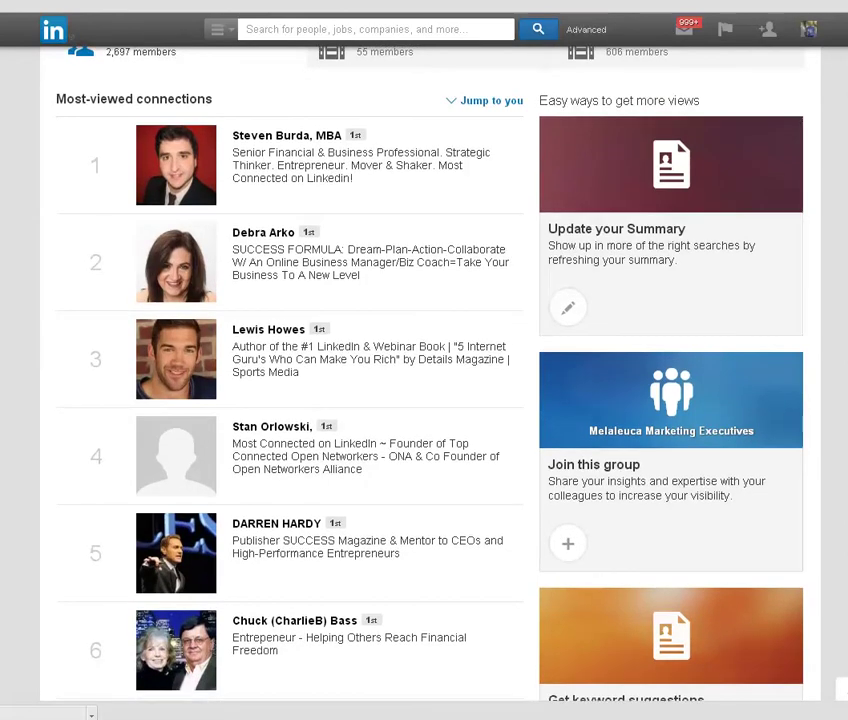
{"action": "scroll", "coordinate": [424, 400], "scroll_direction": "down", "scroll_amount": 3}
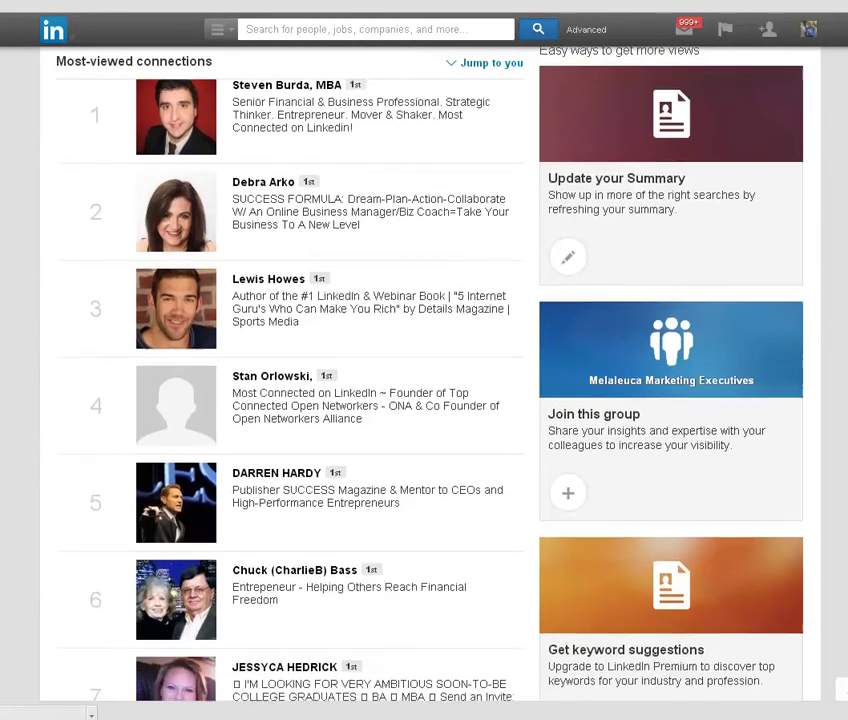
{"action": "scroll", "coordinate": [424, 400], "scroll_direction": "up", "scroll_amount": 3}
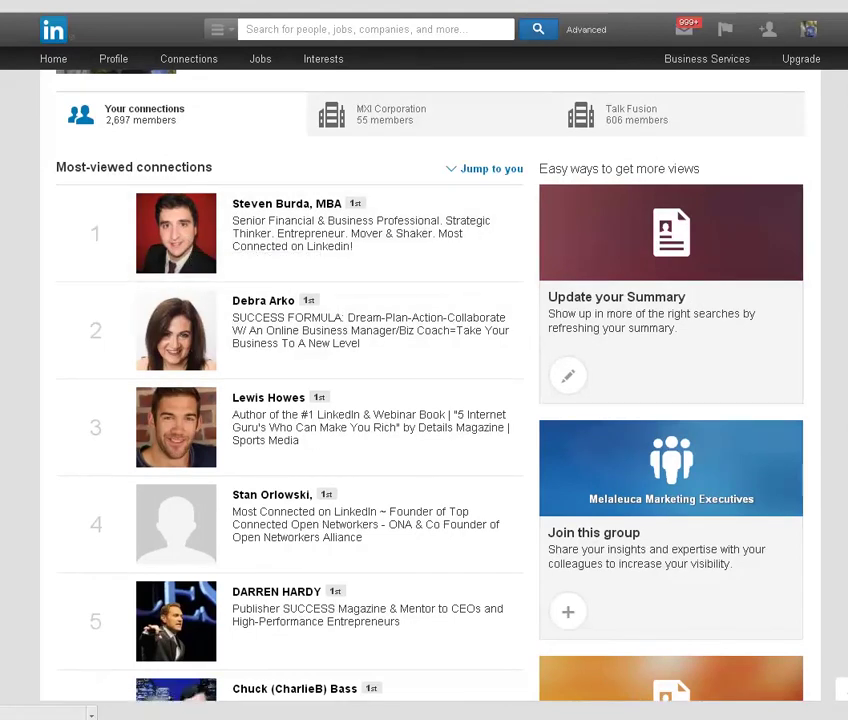
{"action": "scroll", "coordinate": [424, 400], "scroll_direction": "up", "scroll_amount": 3}
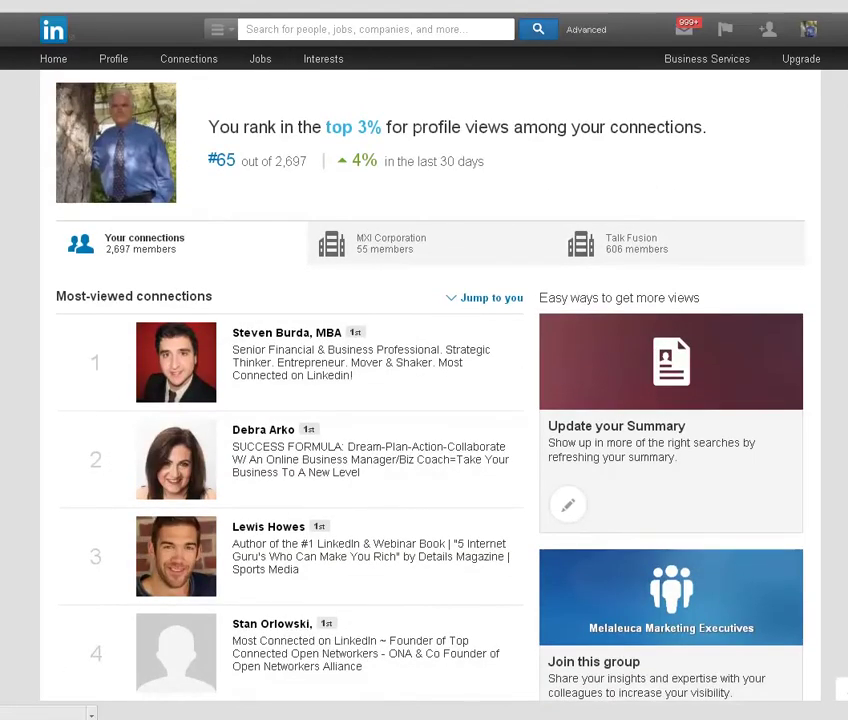
{"action": "scroll", "coordinate": [424, 400], "scroll_direction": "up", "scroll_amount": 2}
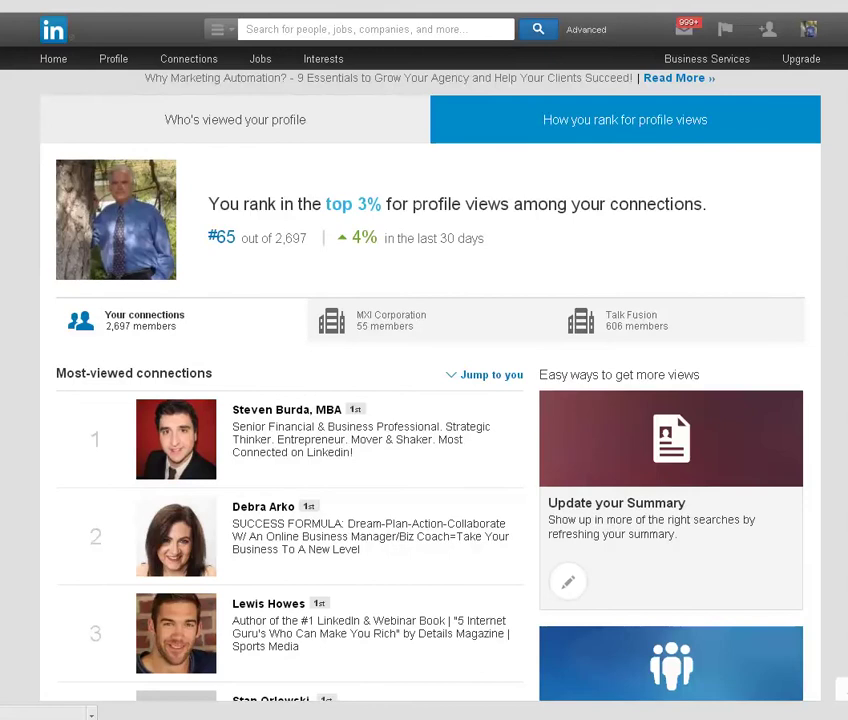
{"action": "scroll", "coordinate": [424, 400], "scroll_direction": "up", "scroll_amount": 1}
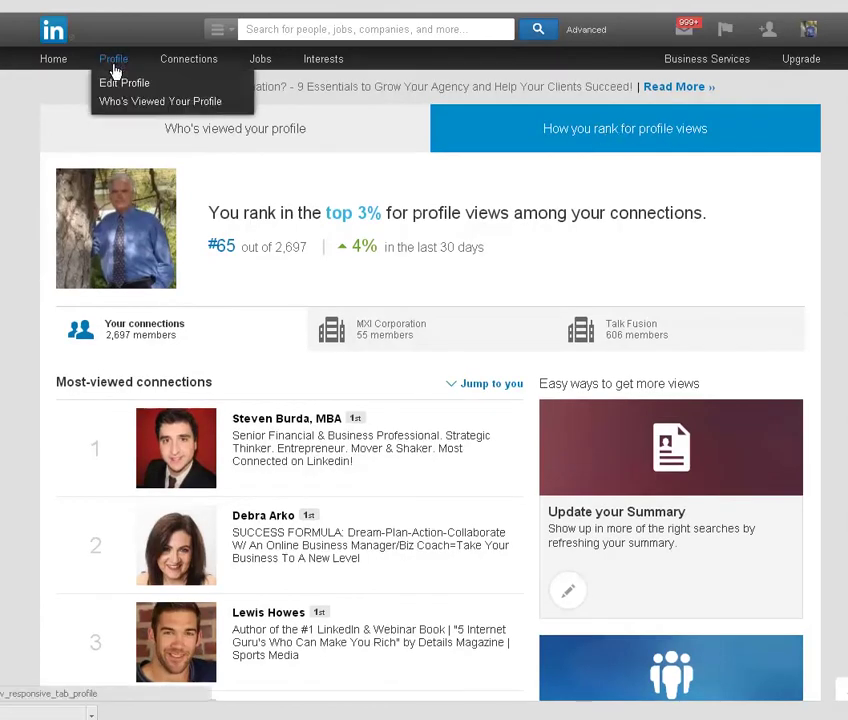
Go to the Keep in Touch page and start a congratulation comment on the WMP Marketing connection's work anniversary
{"action": "mouse_move", "coordinate": [173, 67]}
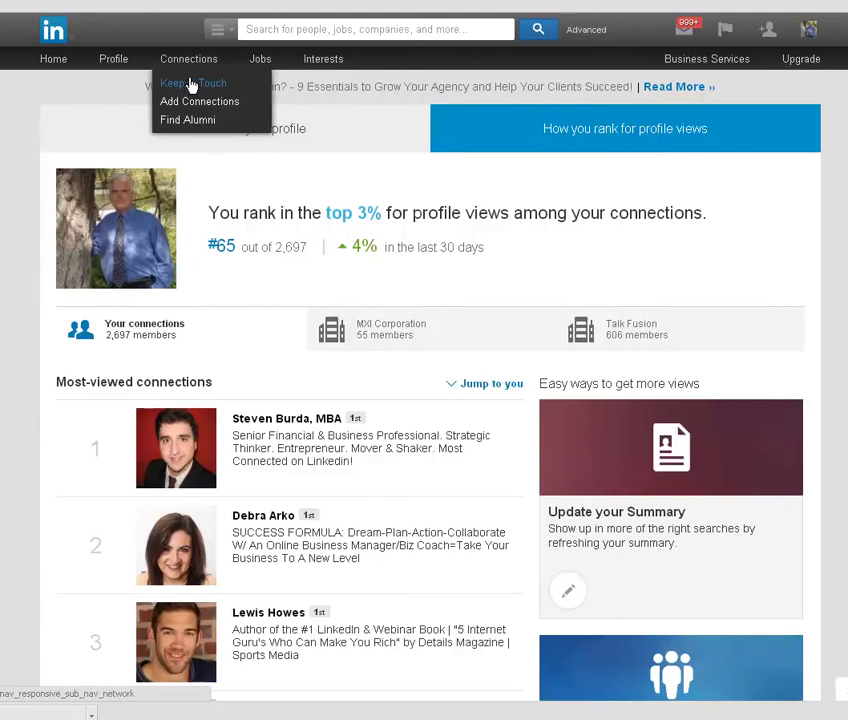
{"action": "left_click", "coordinate": [220, 89]}
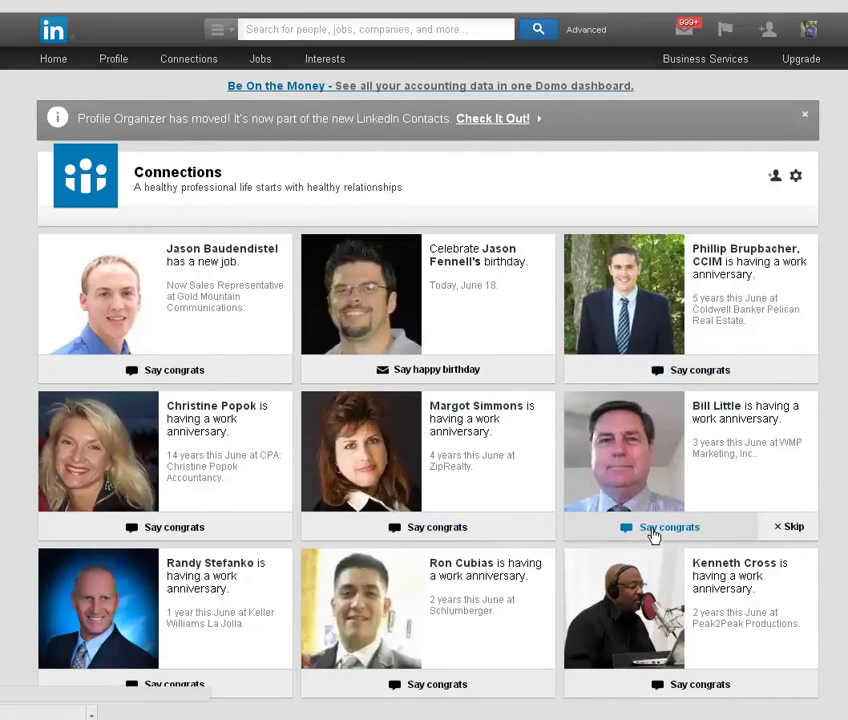
{"action": "left_click", "coordinate": [653, 536]}
{"action": "left_click", "coordinate": [324, 295]}
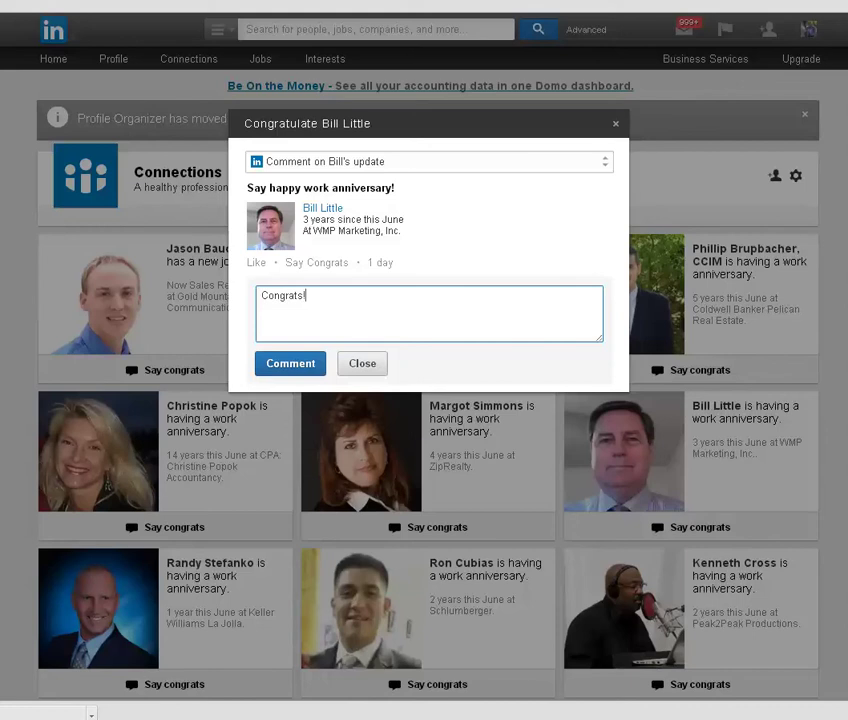
Switch to info.txt in NoteTab Pro and copy the whole work anniversary congratulation template with its signature, links and P.S
{"action": "key", "text": "alt+Tab"}
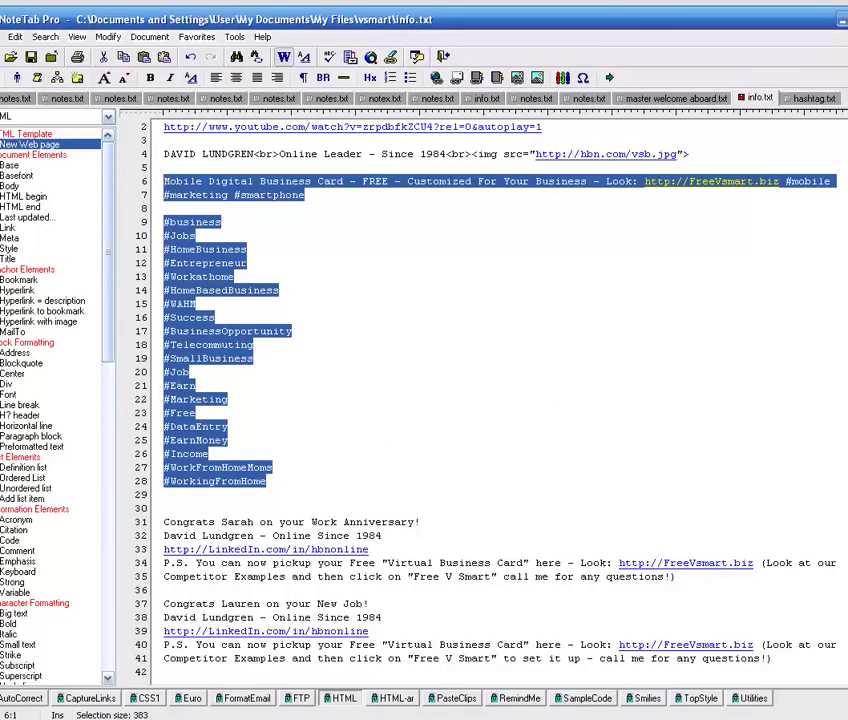
{"action": "scroll", "coordinate": [480, 400], "scroll_direction": "down", "scroll_amount": 6}
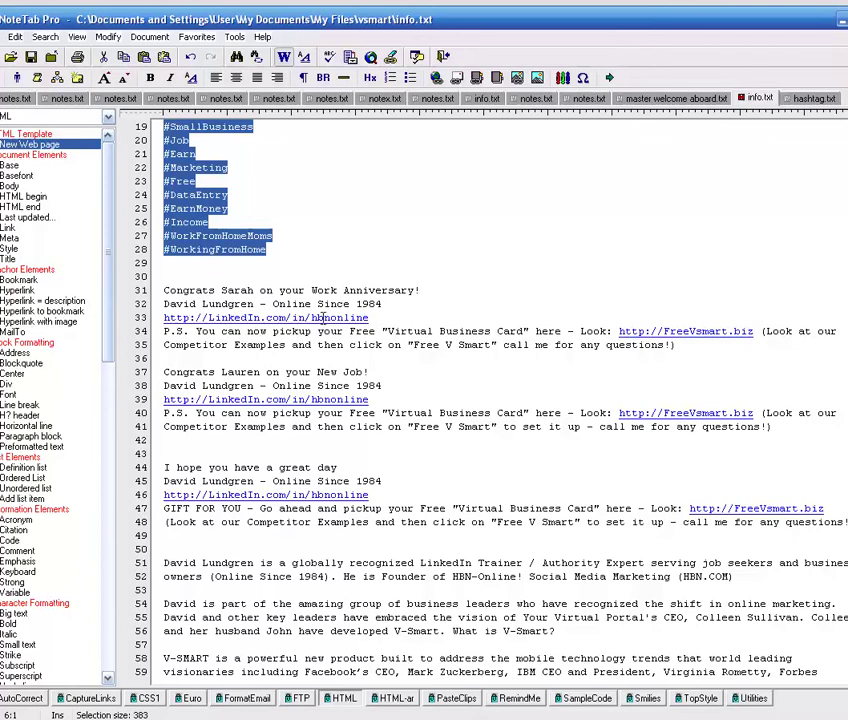
{"action": "left_click_drag", "start_coordinate": [676, 344], "coordinate": [161, 289]}
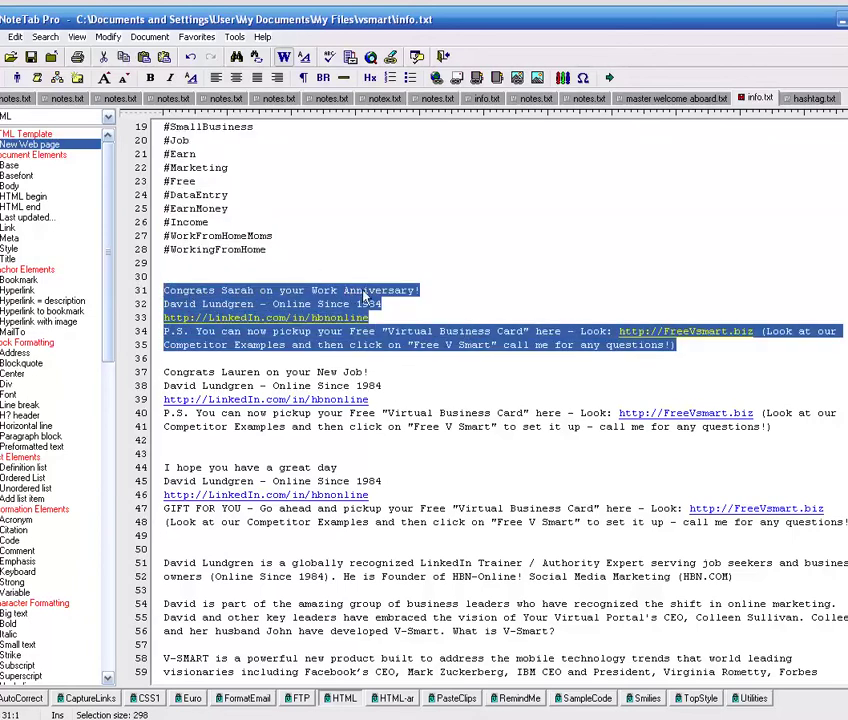
{"action": "left_click", "coordinate": [364, 371]}
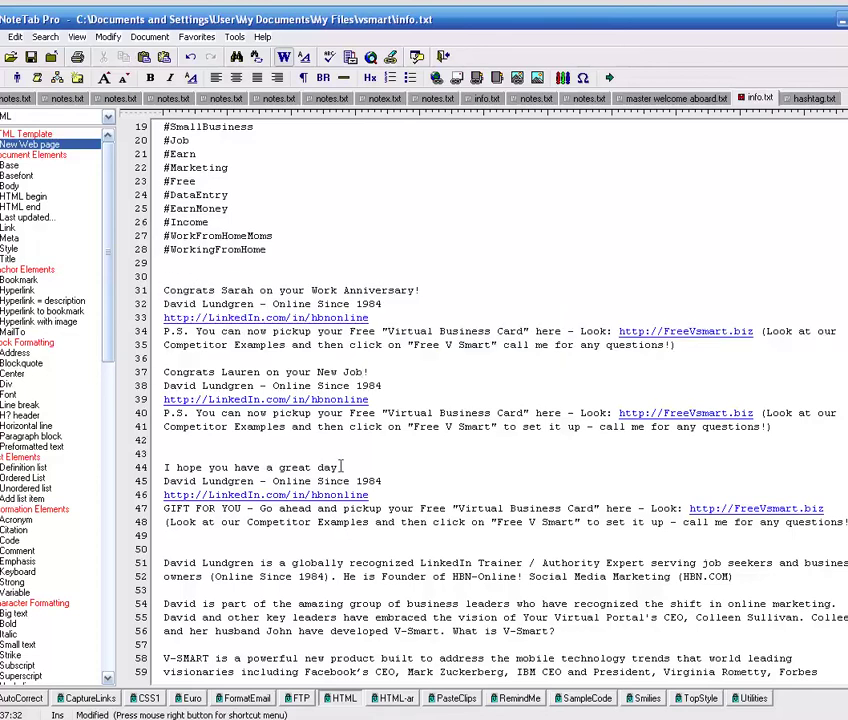
{"action": "left_click_drag", "start_coordinate": [676, 345], "coordinate": [162, 291]}
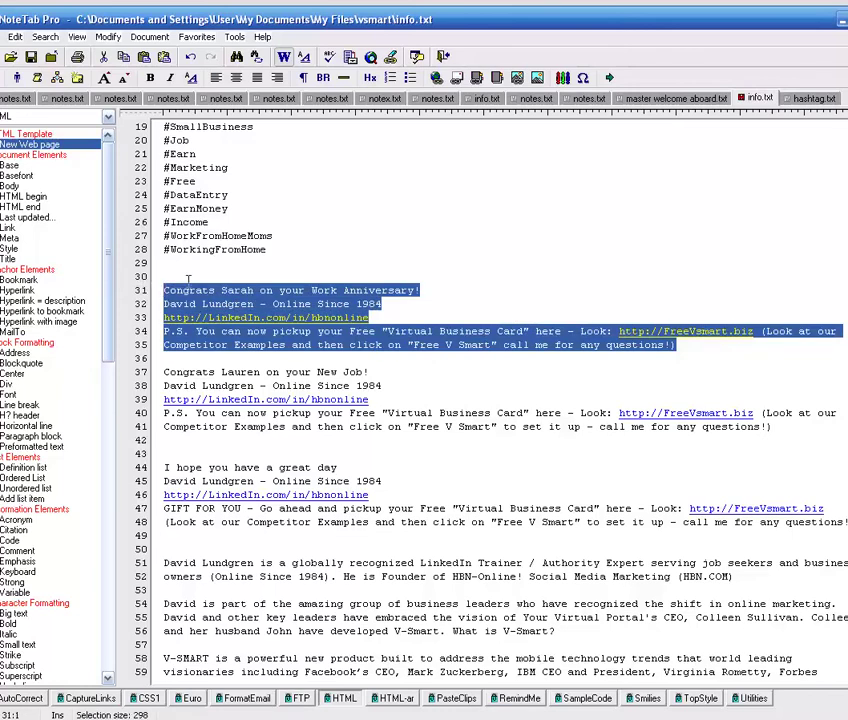
{"action": "right_click", "coordinate": [192, 287]}
{"action": "left_click", "coordinate": [240, 374]}
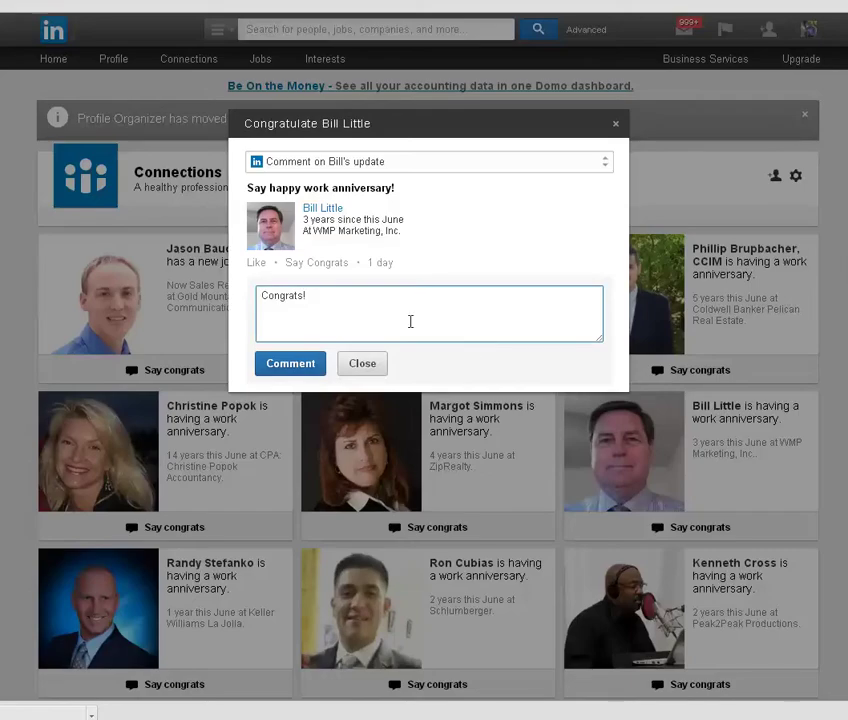
Replace the default "Congrats!" comment with the copied work anniversary template and enlarge the comment box to fit the whole text
{"action": "left_click_drag", "start_coordinate": [324, 297], "coordinate": [237, 307]}
{"action": "right_click", "coordinate": [286, 296]}
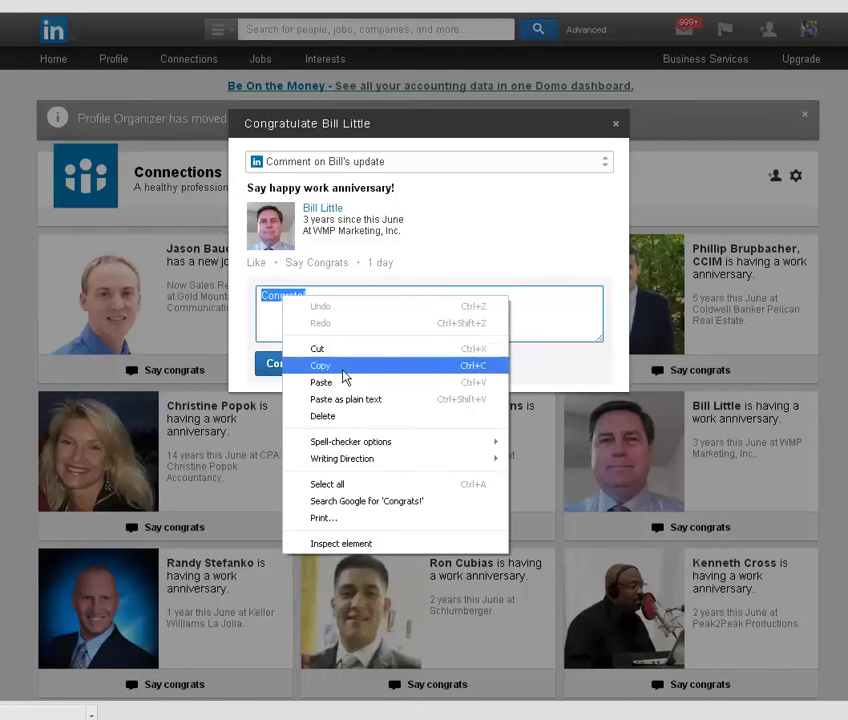
{"action": "left_click", "coordinate": [316, 384]}
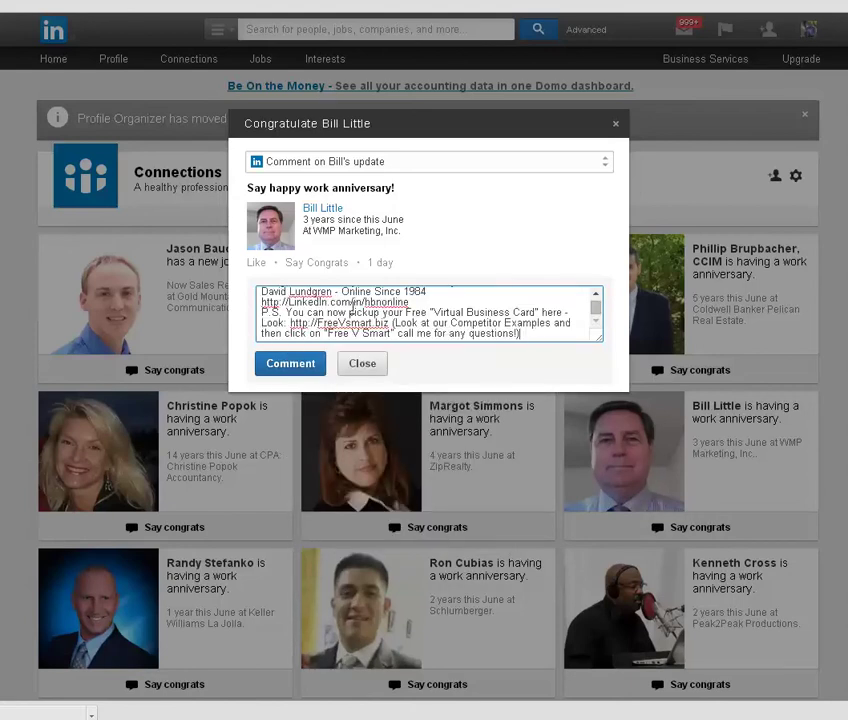
{"action": "left_click_drag", "start_coordinate": [600, 344], "coordinate": [603, 371]}
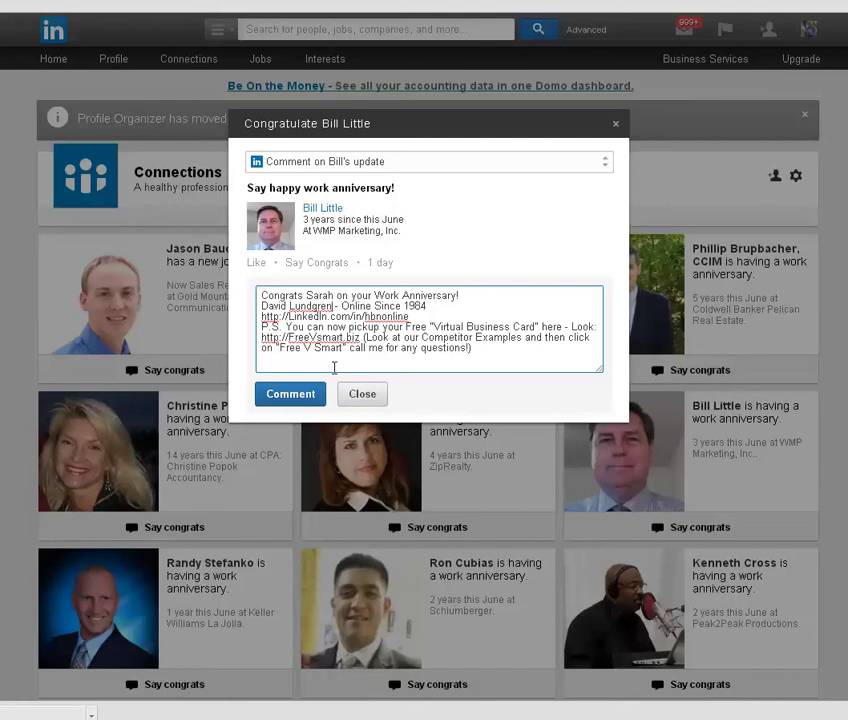
Change the name in the greeting to the recipient's first name and post the work anniversary comment
{"action": "key", "text": "BackSpace"}
{"action": "key", "text": "BackSpace"}
{"action": "key", "text": "BackSpace"}
{"action": "key", "text": "BackSpace"}
{"action": "key", "text": "BackSpace"}
{"action": "key", "text": "BackSpace"}
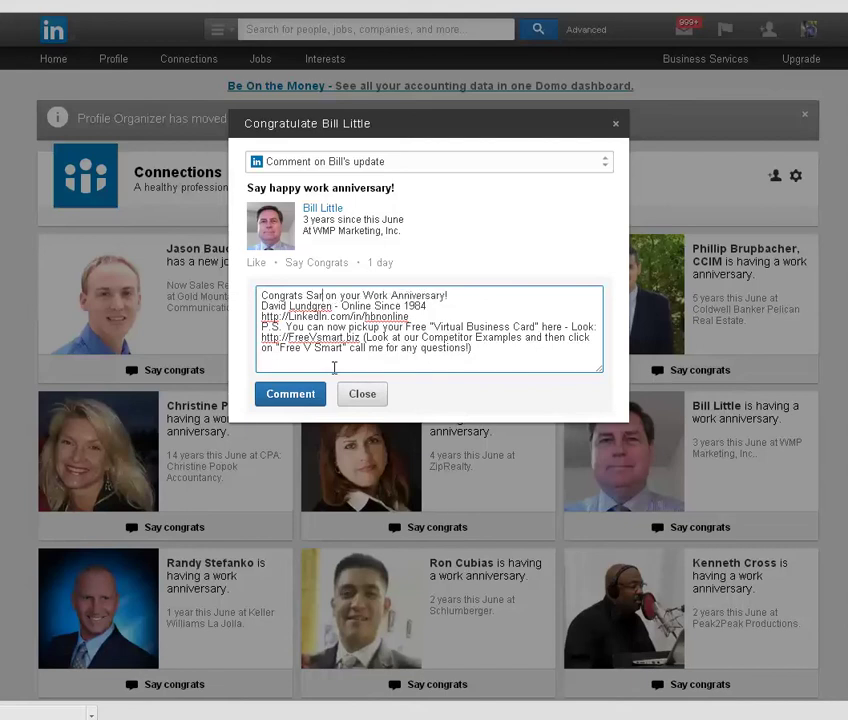
{"action": "type", "text": "Bill"}
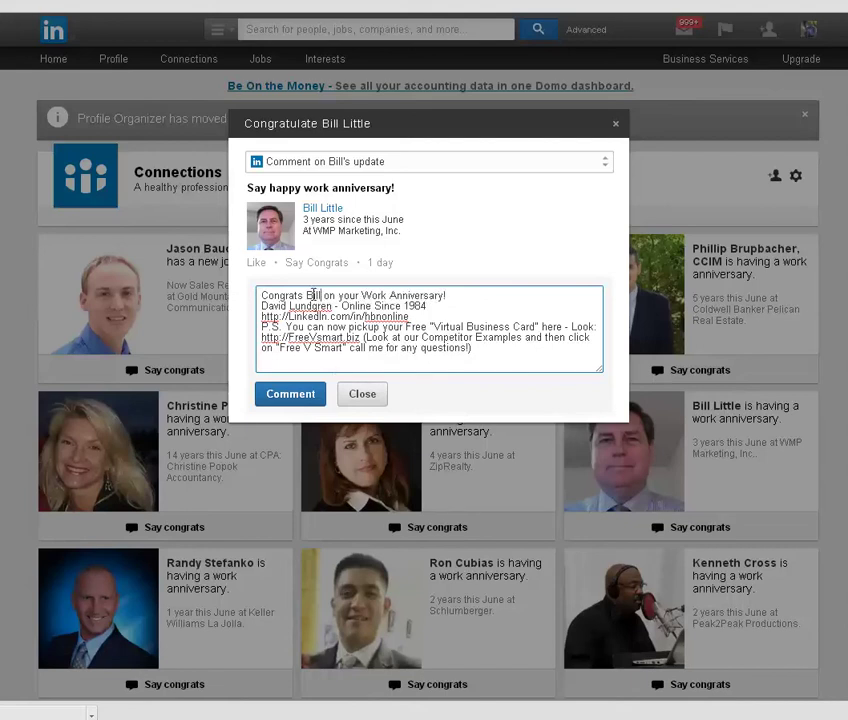
{"action": "left_click_drag", "start_coordinate": [276, 317], "coordinate": [344, 317]}
{"action": "left_click", "coordinate": [438, 313]}
{"action": "left_click", "coordinate": [291, 395]}
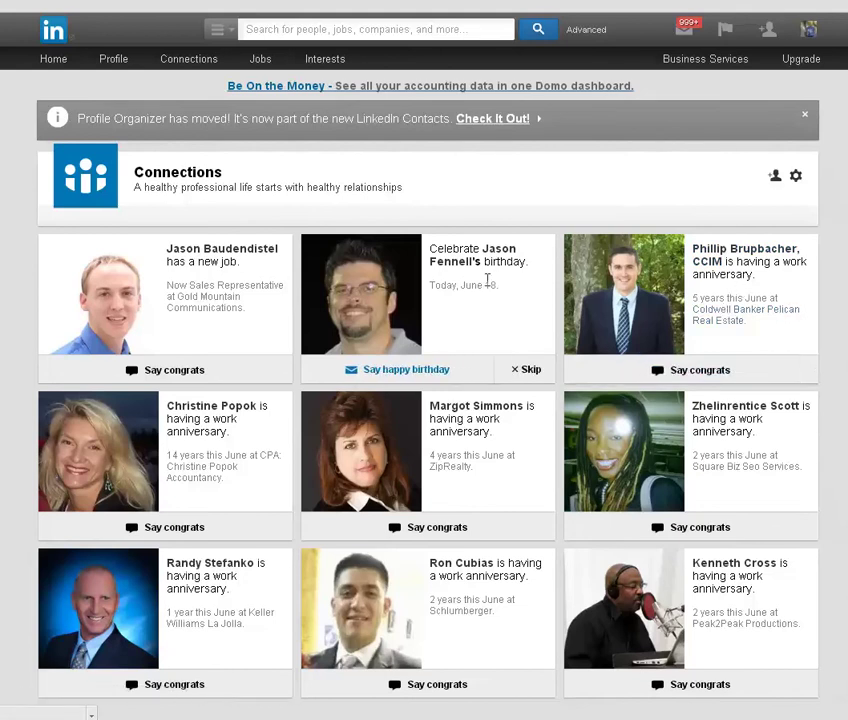
Open the birthday message for today's birthday connection, and copy the "I hope you have a great day" template from info.txt in NoteTab Pro
{"action": "left_click", "coordinate": [407, 371]}
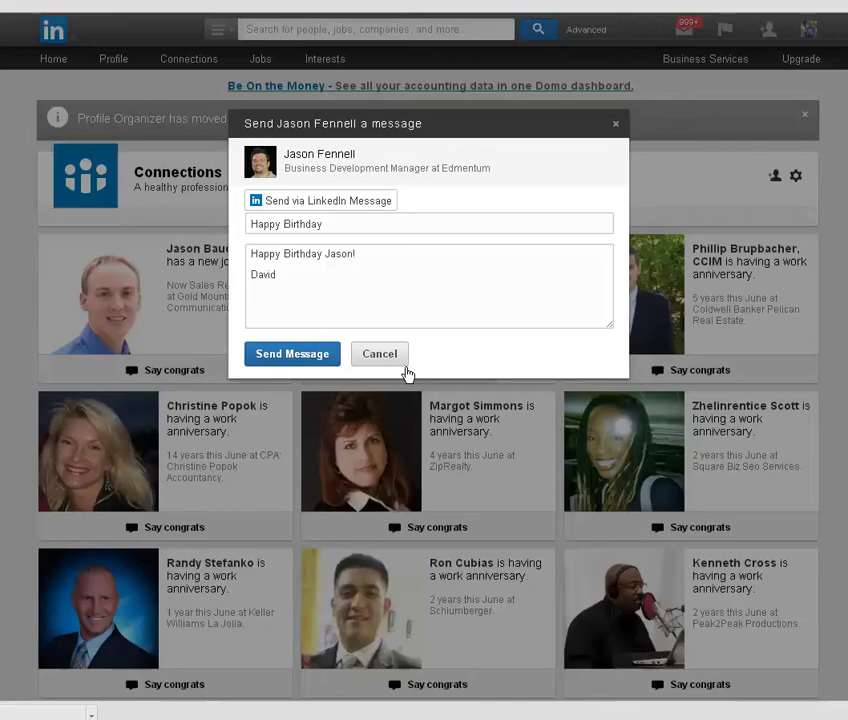
{"action": "key", "text": "alt+Tab"}
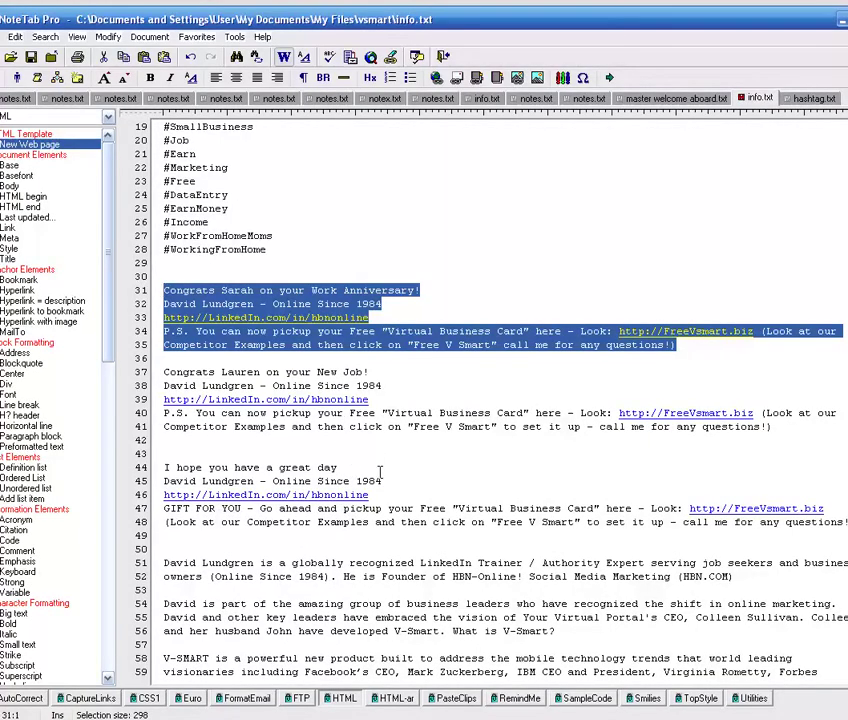
{"action": "left_click", "coordinate": [381, 468]}
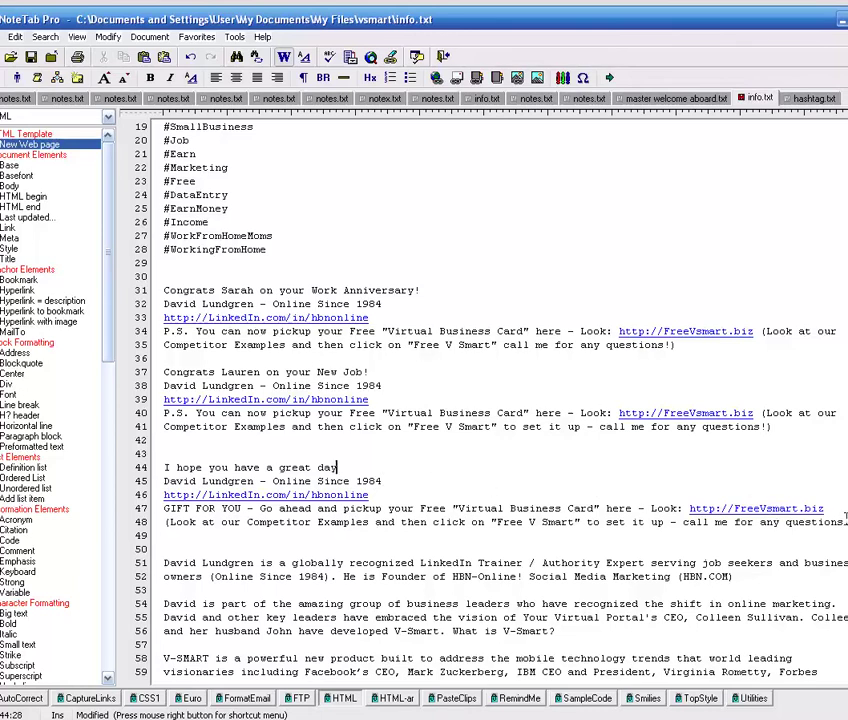
{"action": "left_click_drag", "start_coordinate": [845, 521], "coordinate": [166, 468]}
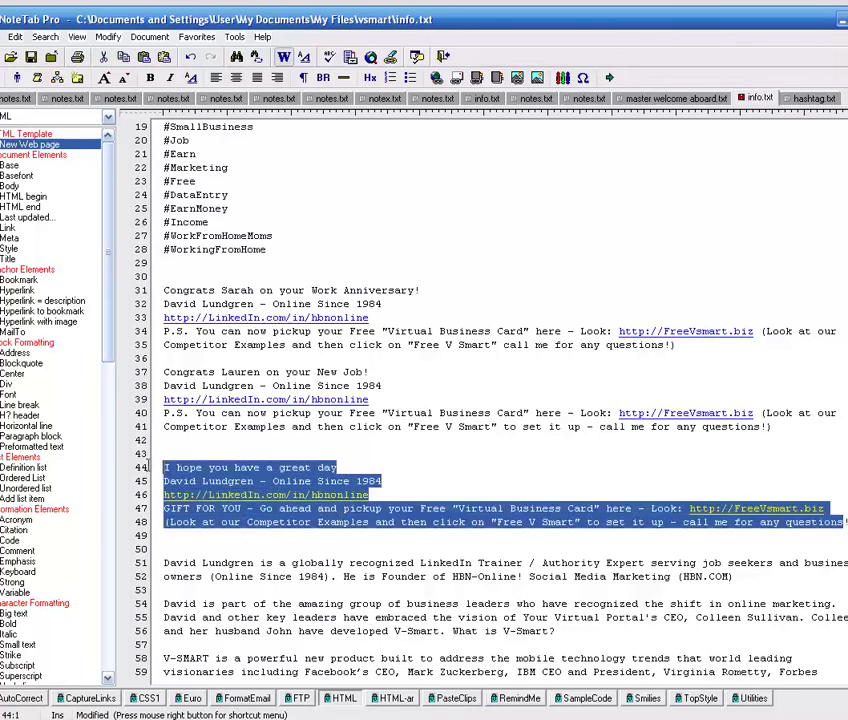
{"action": "right_click", "coordinate": [197, 470]}
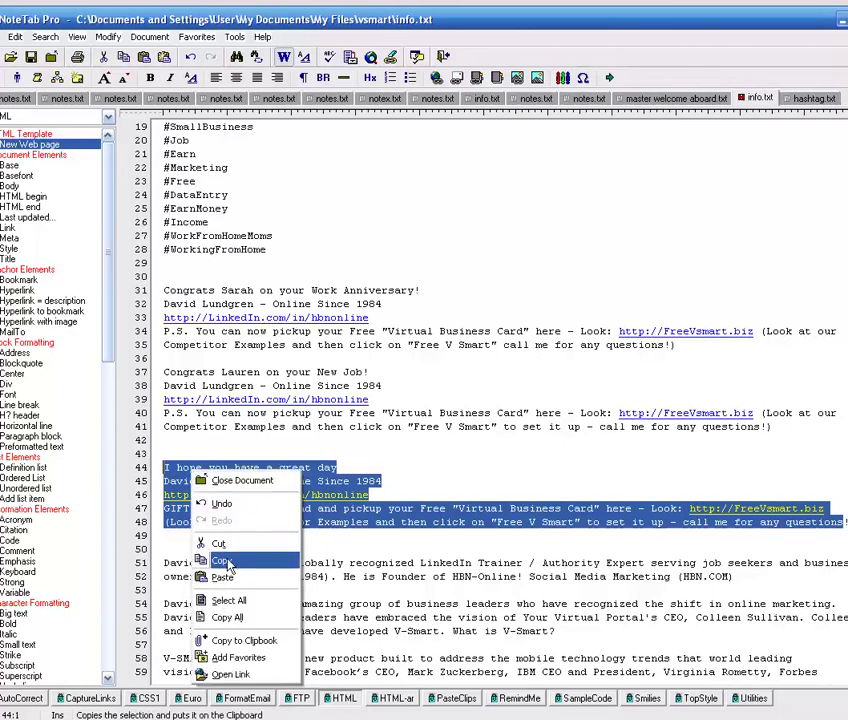
{"action": "left_click", "coordinate": [224, 562]}
Return to the LinkedIn birthday message and replace the sender's sign-off name with the copied "I hope you have a great day" template
{"action": "key", "text": "alt+Tab"}
{"action": "left_click", "coordinate": [276, 274]}
{"action": "left_click_drag", "start_coordinate": [276, 274], "coordinate": [237, 274]}
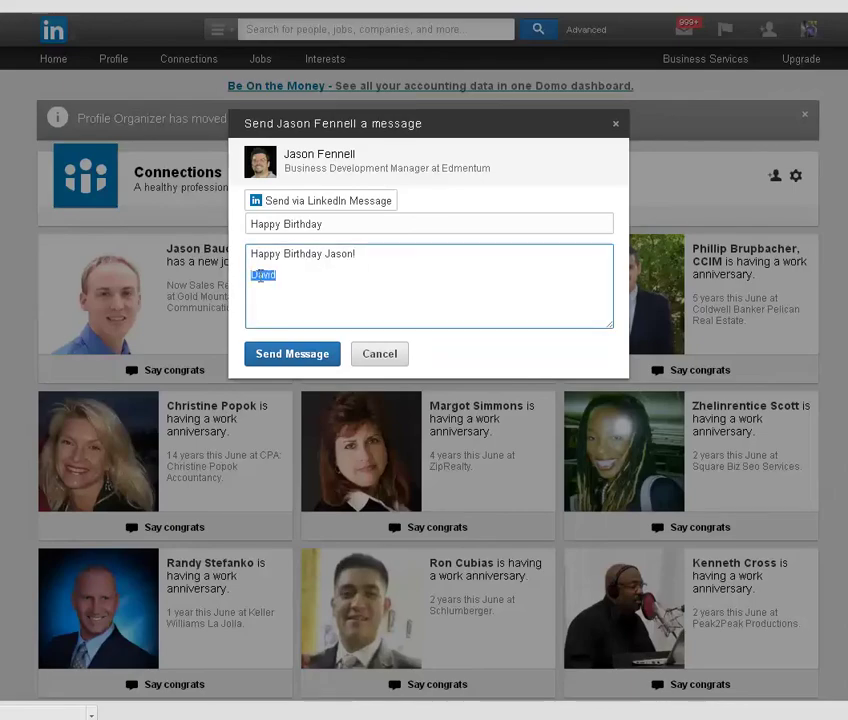
{"action": "right_click", "coordinate": [261, 277]}
{"action": "left_click", "coordinate": [318, 362]}
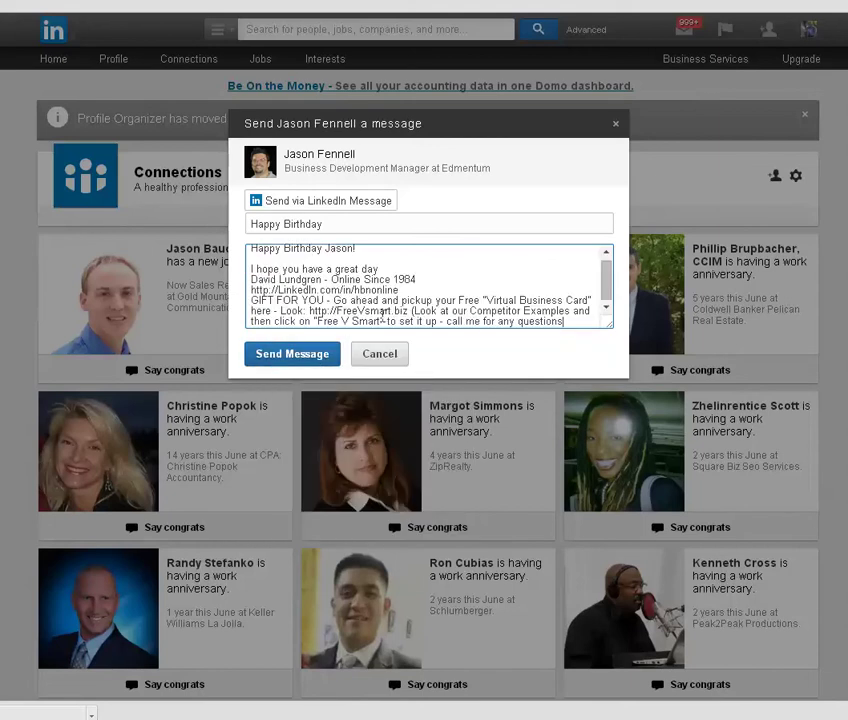
Remove the blank line below the birthday greeting and send the message
{"action": "left_click", "coordinate": [382, 259]}
{"action": "key", "text": "BackSpace"}
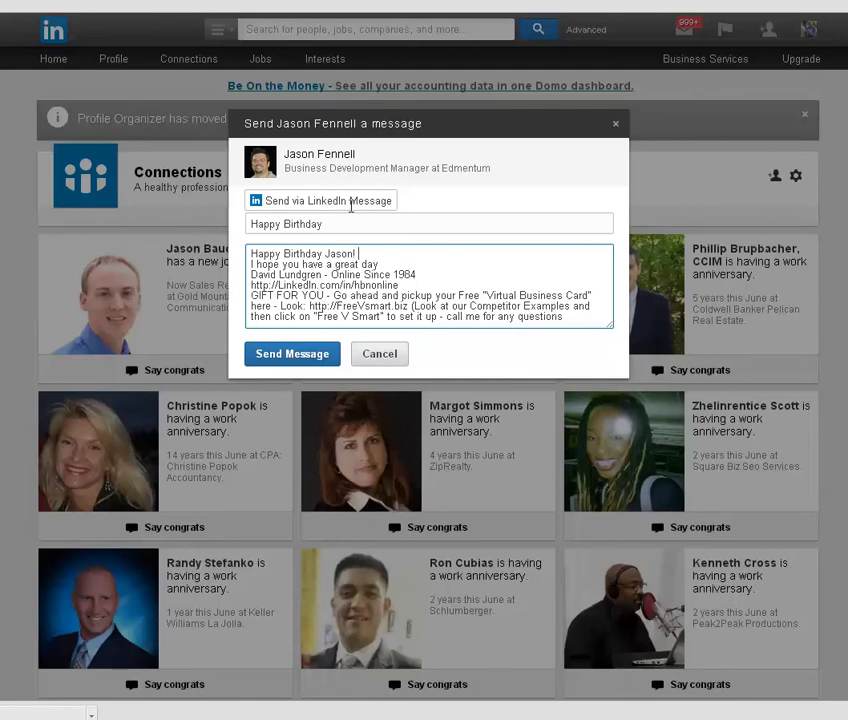
{"action": "left_click", "coordinate": [307, 357]}
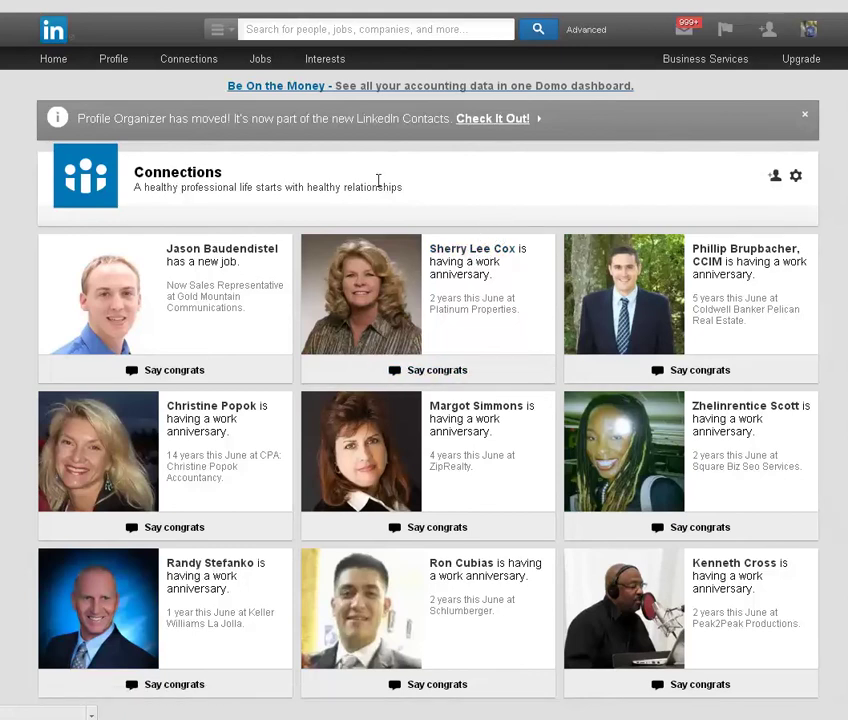
Look over the Add Connections email import page and the LeTourneau University students and alumni page
{"action": "mouse_move", "coordinate": [180, 67]}
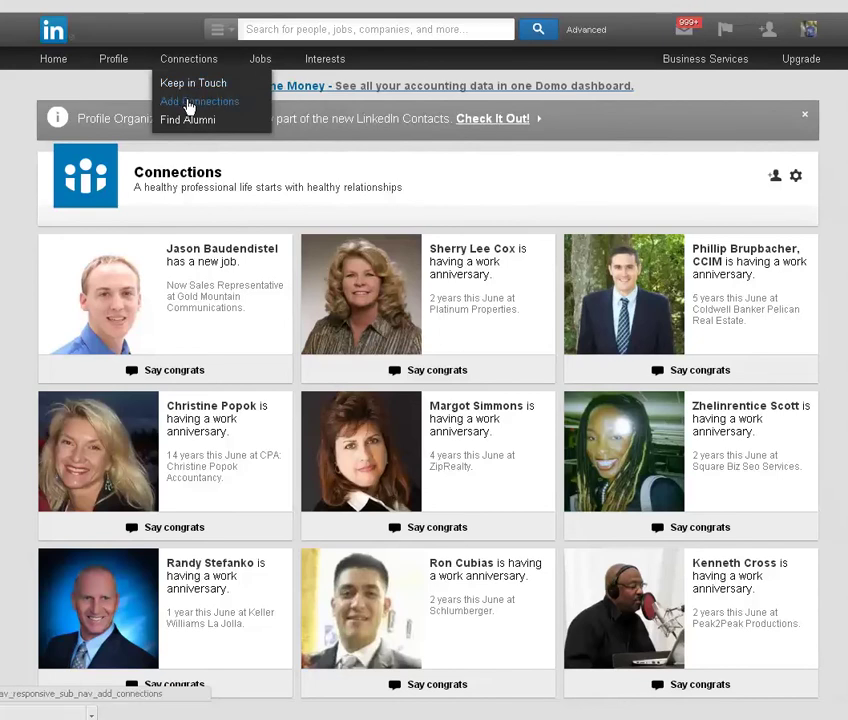
{"action": "left_click", "coordinate": [189, 104]}
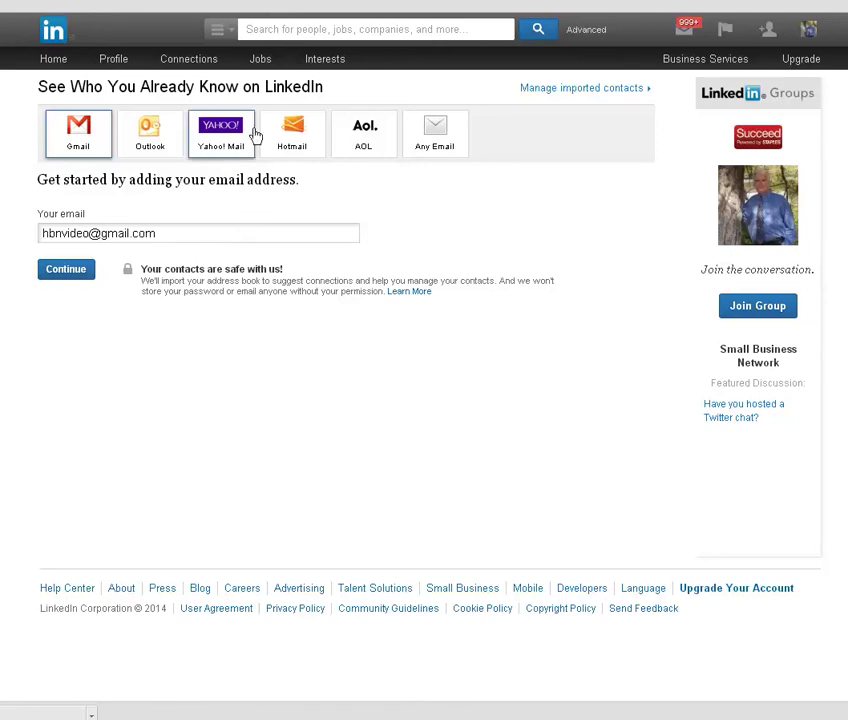
{"action": "mouse_move", "coordinate": [217, 62]}
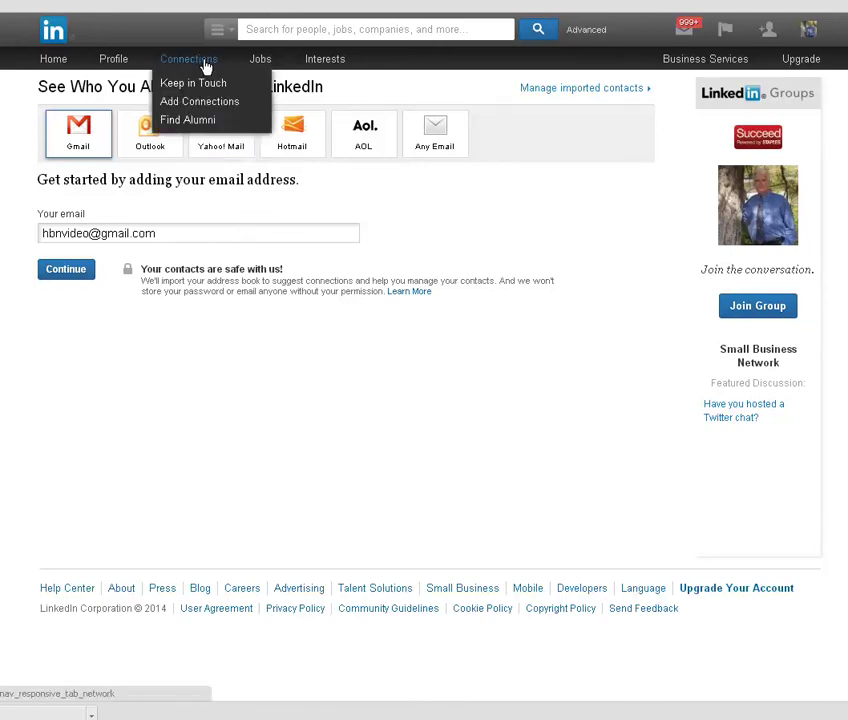
{"action": "left_click", "coordinate": [196, 125]}
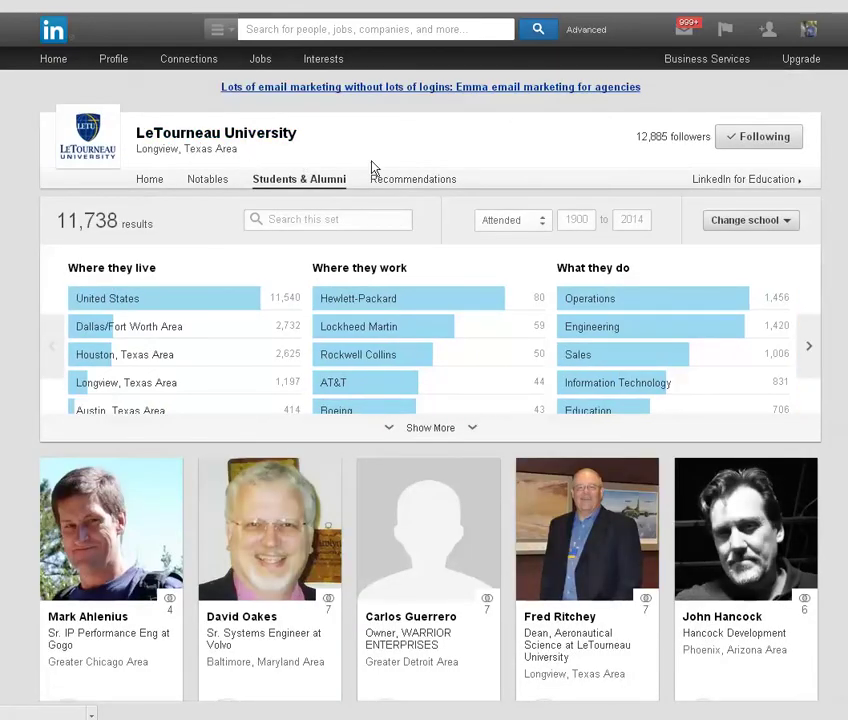
{"action": "left_click_drag", "start_coordinate": [636, 137], "coordinate": [648, 139]}
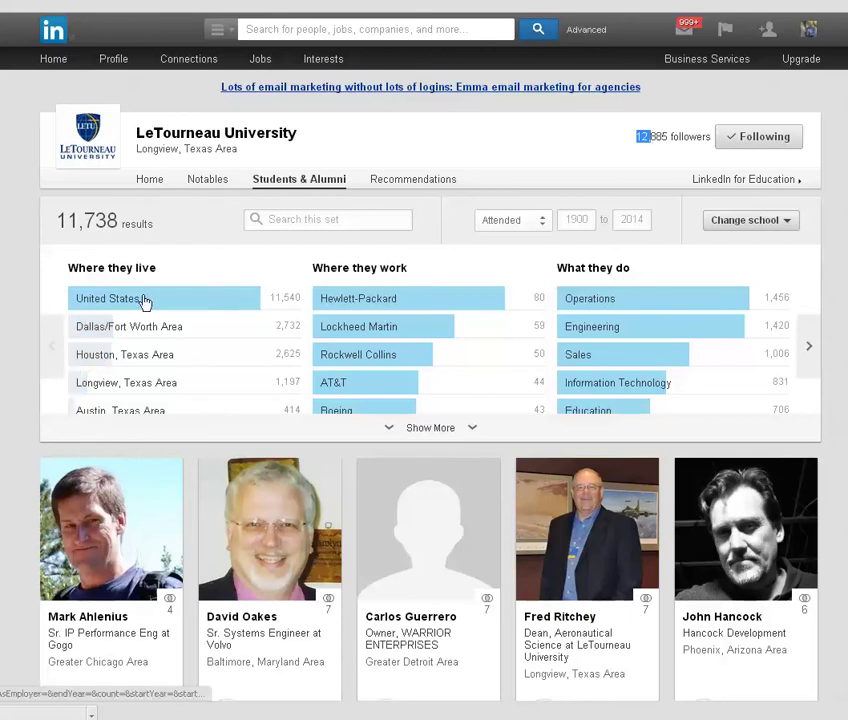
{"action": "scroll", "coordinate": [430, 400], "scroll_direction": "down", "scroll_amount": 4}
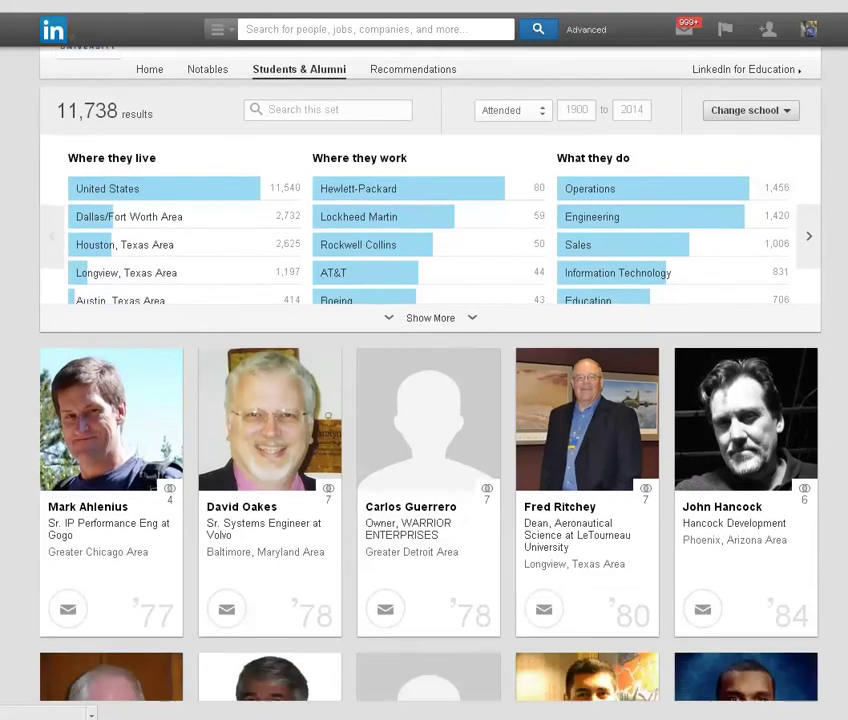
{"action": "scroll", "coordinate": [633, 172], "scroll_direction": "up", "scroll_amount": 4}
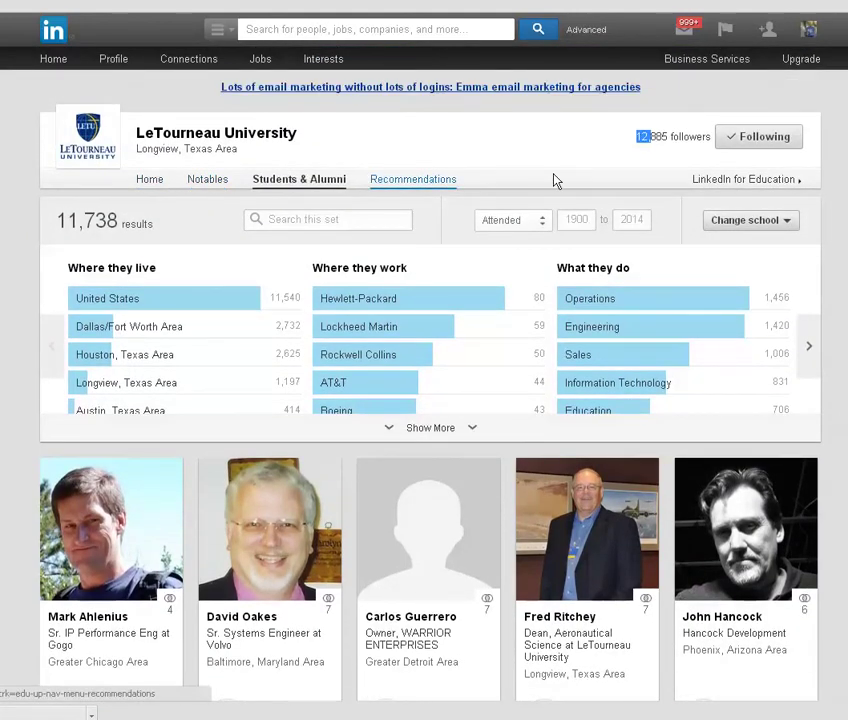
Open the Jobs page and look over the suggested job listings
{"action": "mouse_move", "coordinate": [176, 60]}
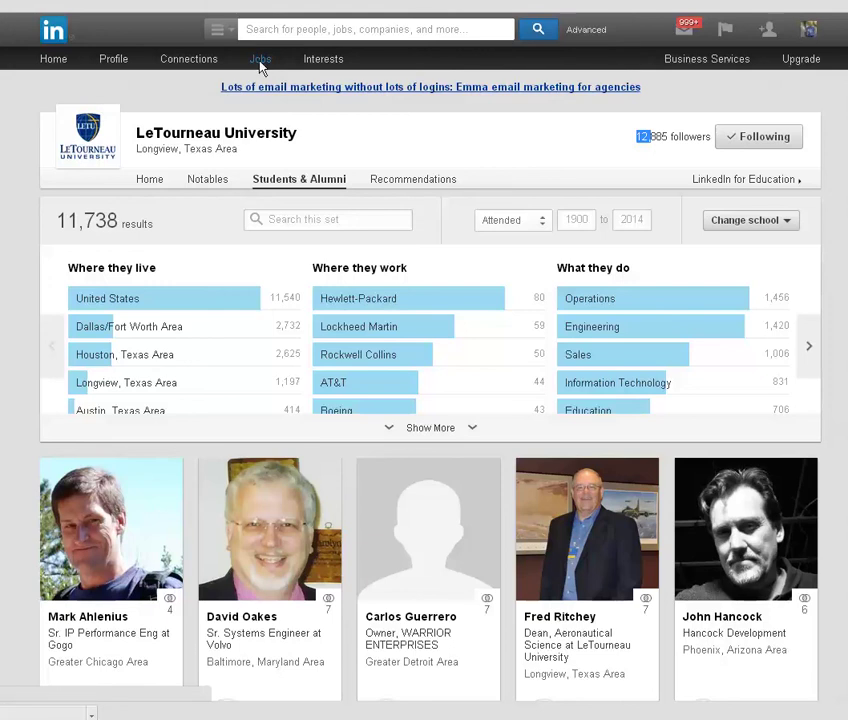
{"action": "left_click", "coordinate": [262, 60]}
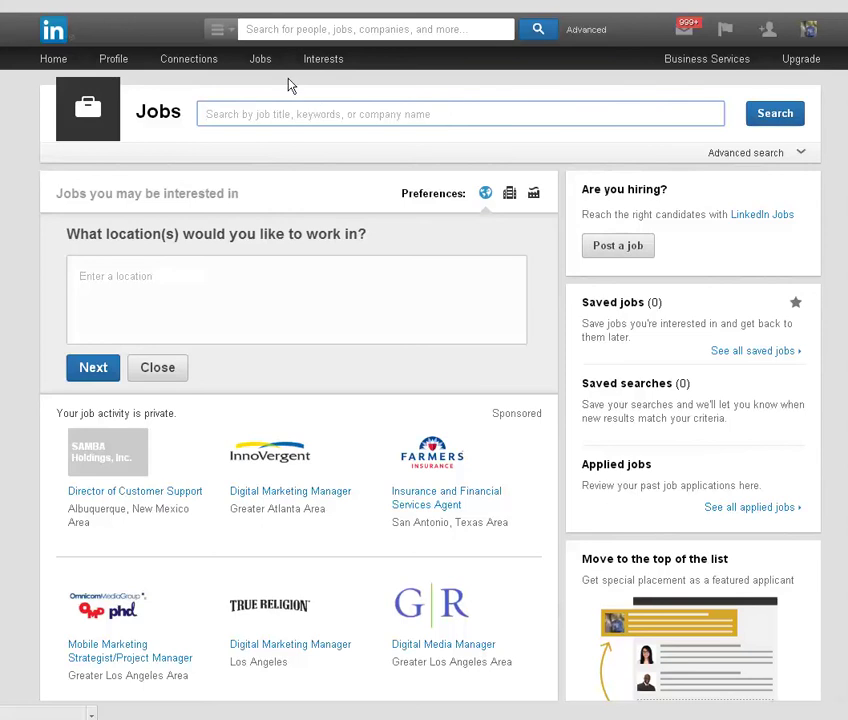
{"action": "left_click", "coordinate": [278, 31]}
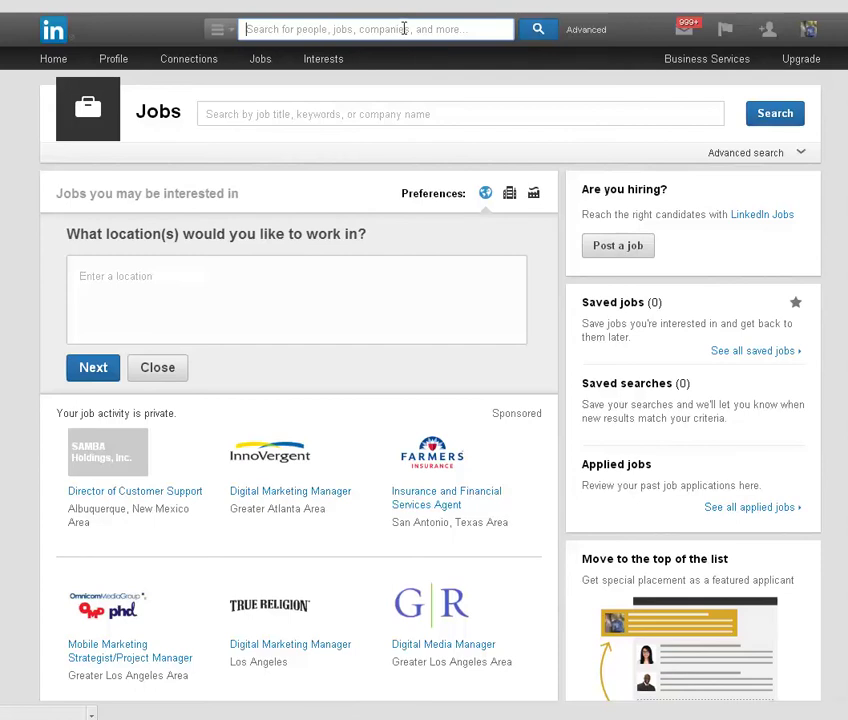
{"action": "left_click", "coordinate": [260, 66]}
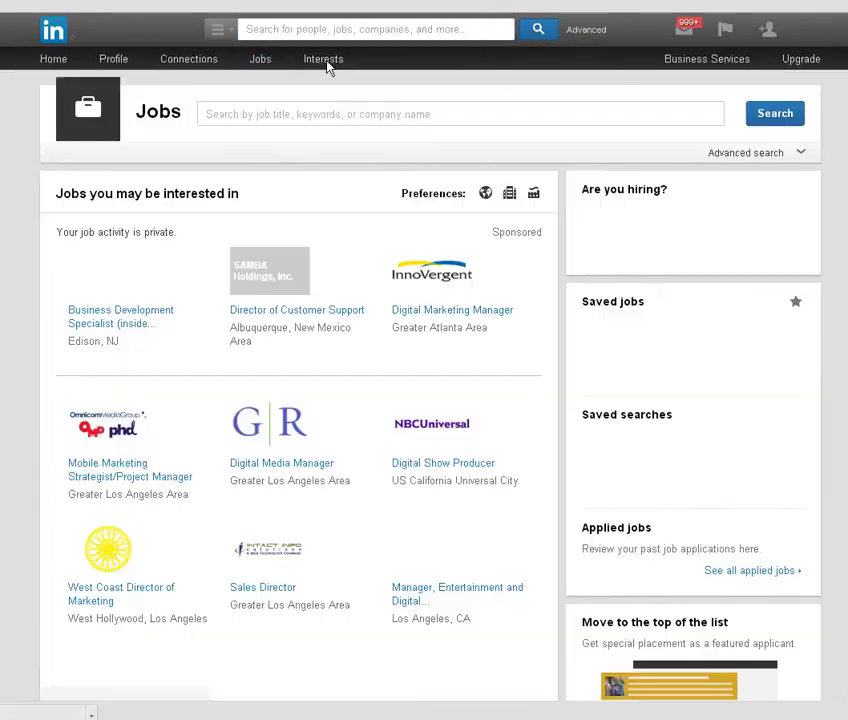
Open the Groups page and look through the group list and recent group discussions
{"action": "mouse_move", "coordinate": [331, 66]}
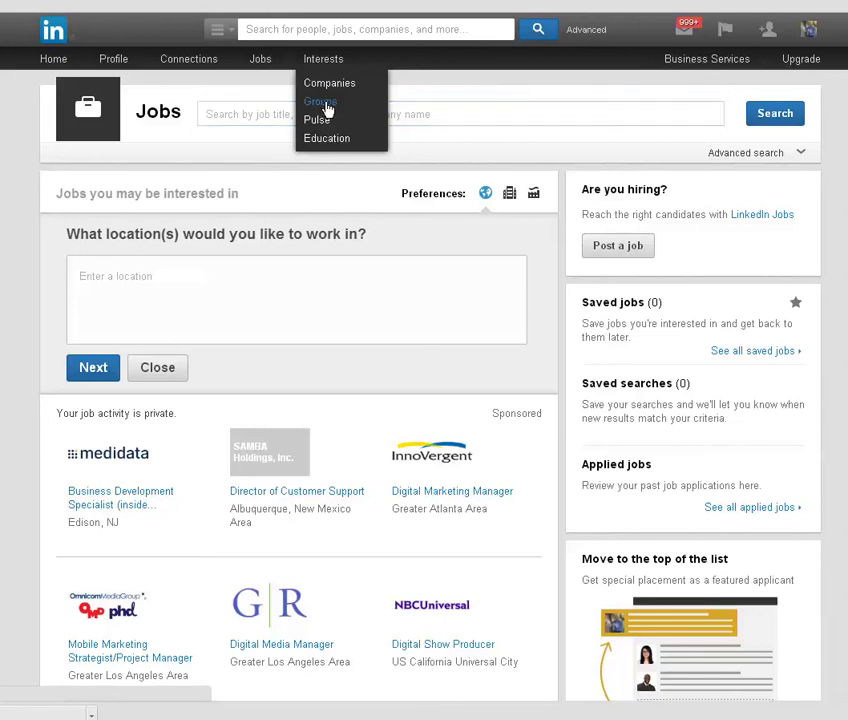
{"action": "left_click", "coordinate": [330, 104]}
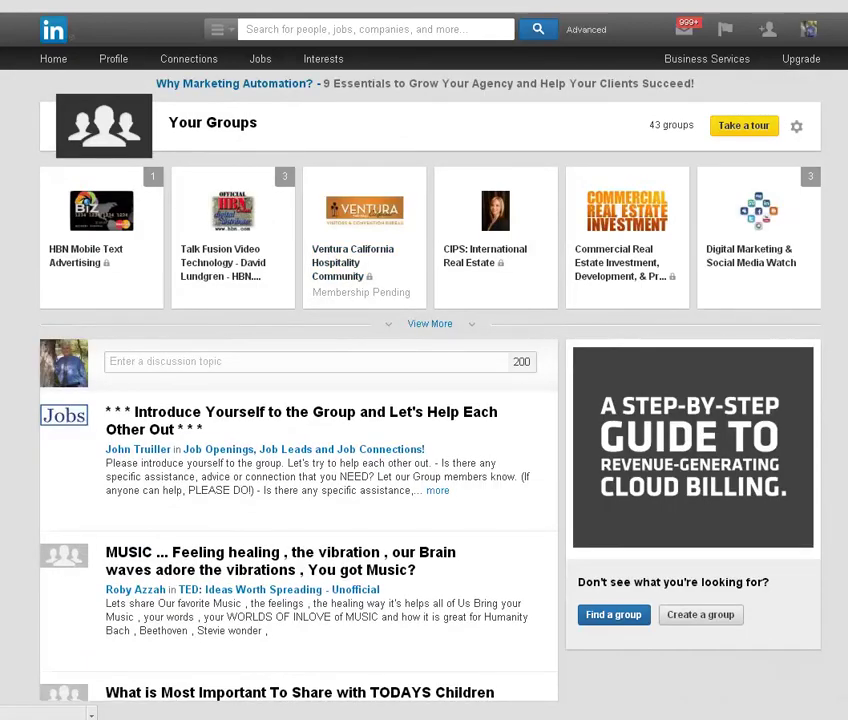
{"action": "scroll", "coordinate": [424, 400], "scroll_direction": "down", "scroll_amount": 3}
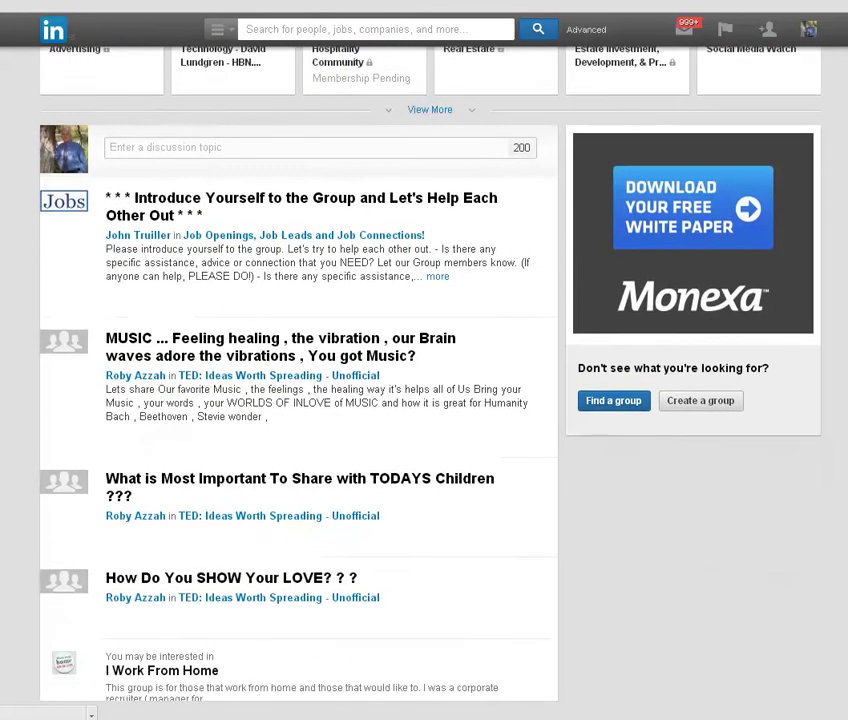
{"action": "scroll", "coordinate": [424, 400], "scroll_direction": "down", "scroll_amount": 2}
{"action": "scroll", "coordinate": [290, 360], "scroll_direction": "up", "scroll_amount": 5}
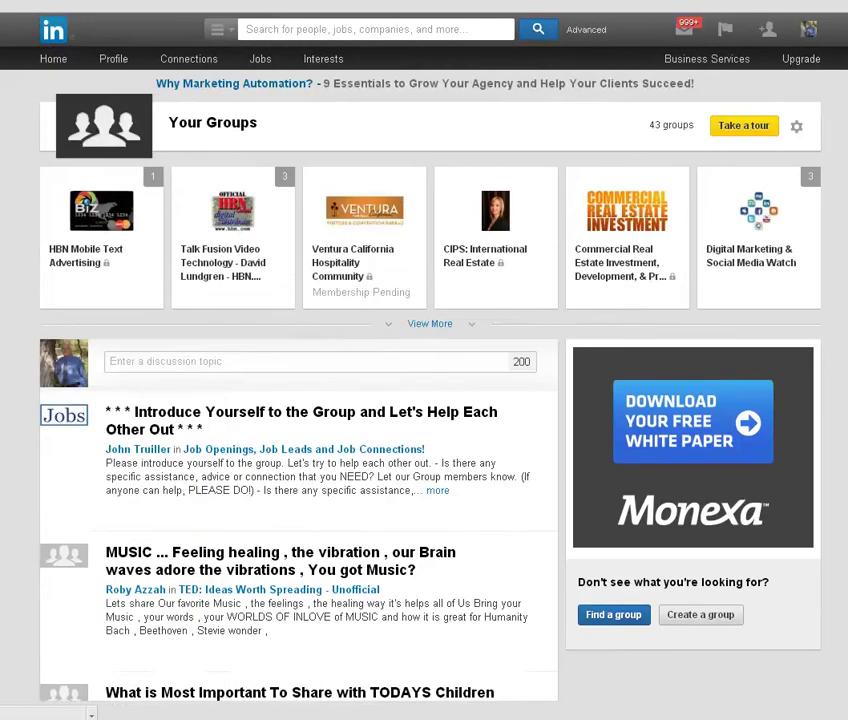
{"action": "left_click", "coordinate": [729, 221]}
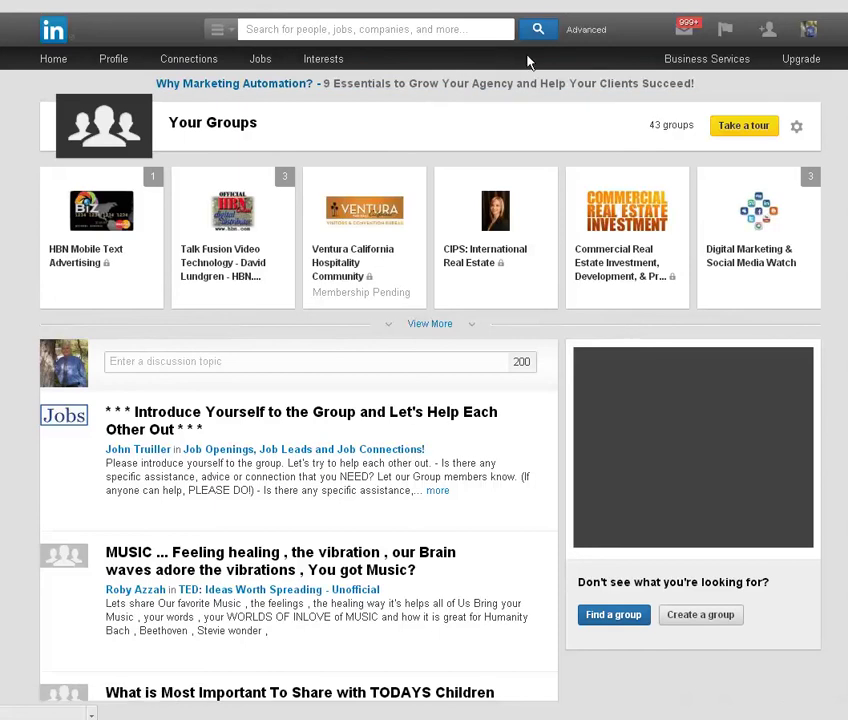
Open the advanced people search and try including 3rd + Everyone Else in the relationship filter
{"action": "left_click", "coordinate": [583, 33]}
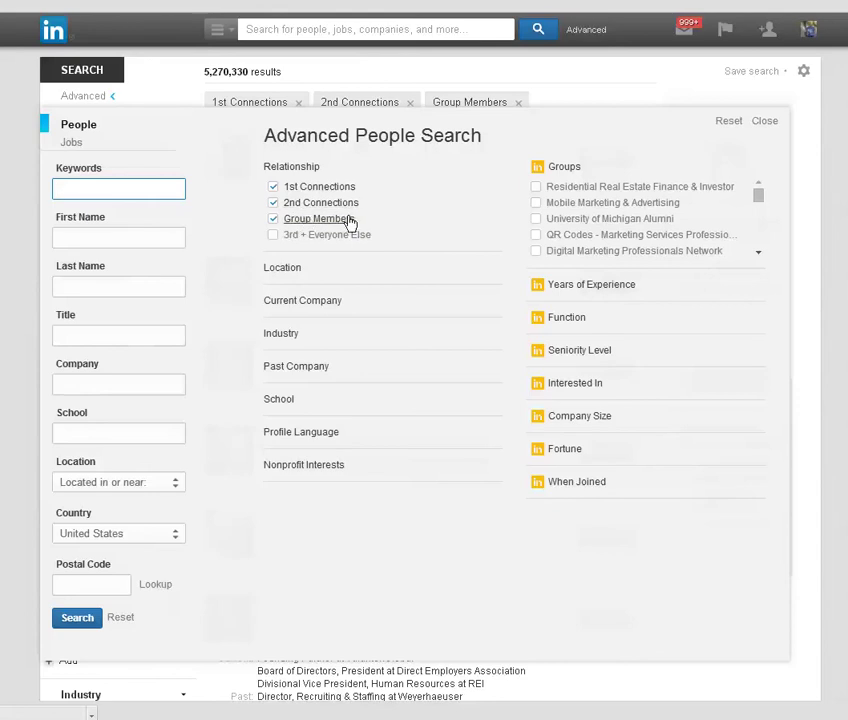
{"action": "left_click", "coordinate": [273, 236]}
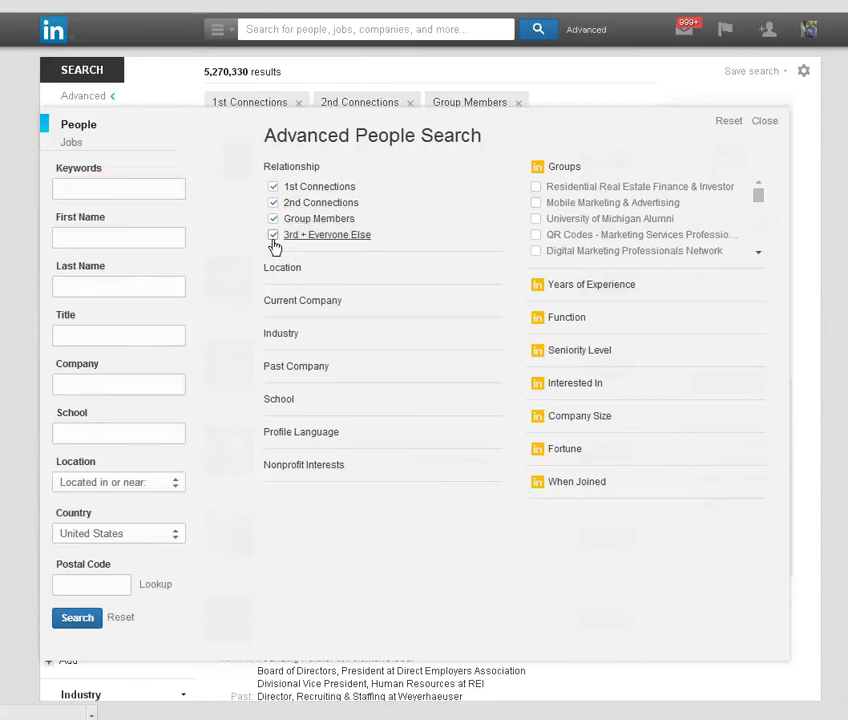
{"action": "left_click", "coordinate": [274, 238]}
{"action": "left_click", "coordinate": [95, 186]}
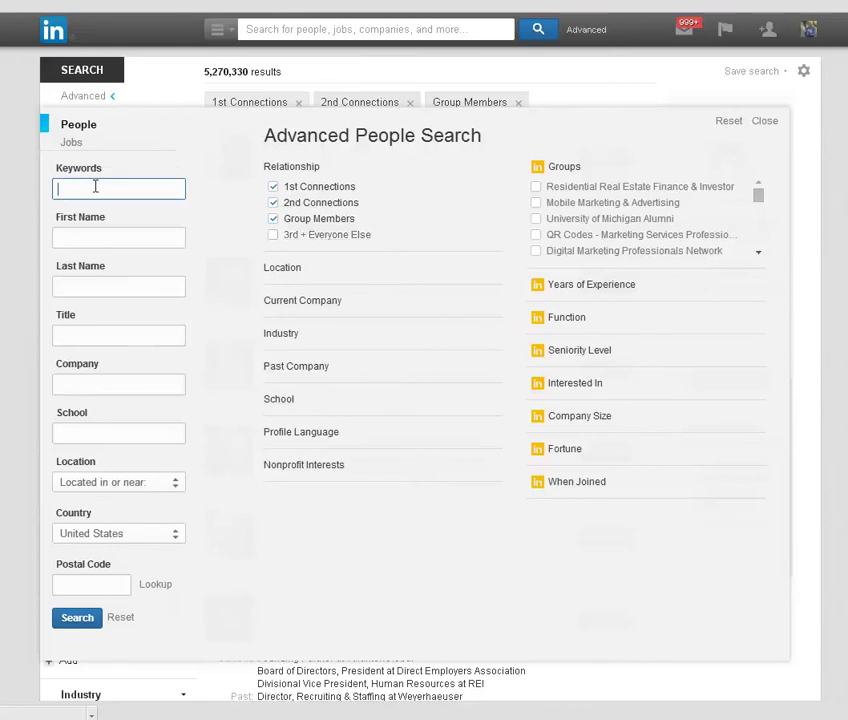
Search for people within 50 mi (80 km) of postal code 93003
{"action": "left_click", "coordinate": [98, 583]}
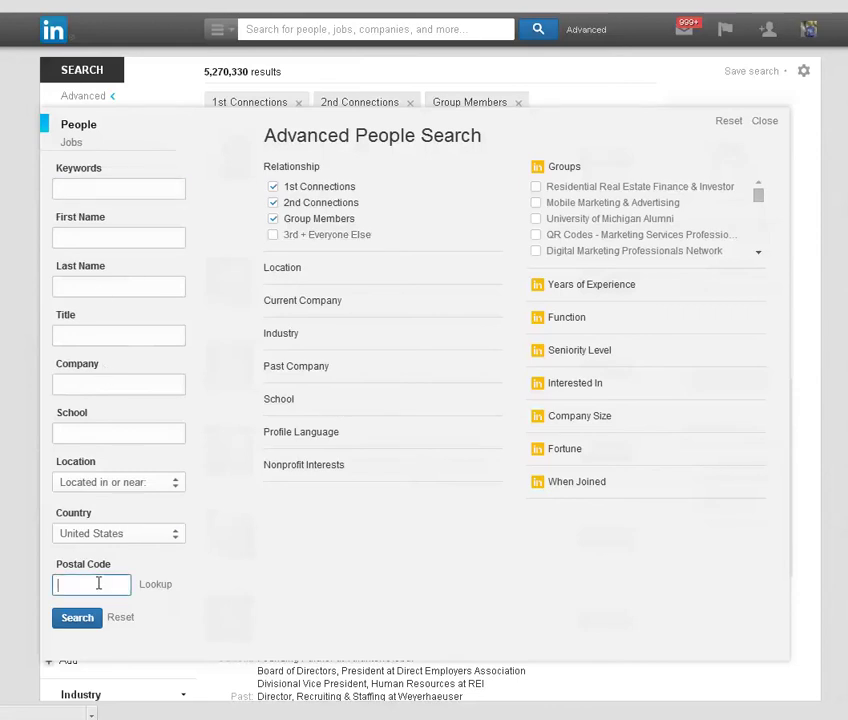
{"action": "type", "text": "93003"}
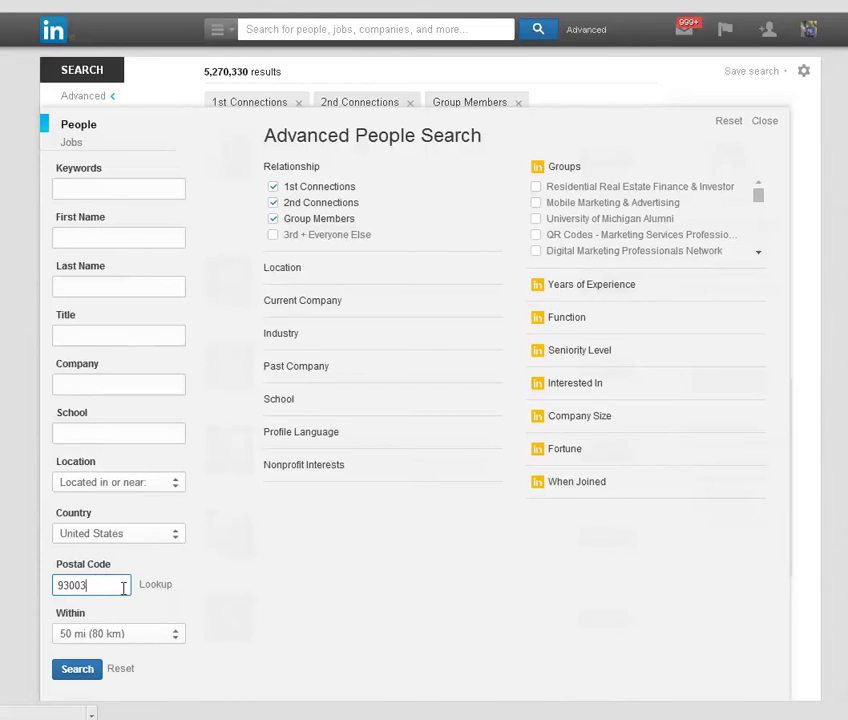
{"action": "left_click", "coordinate": [175, 636]}
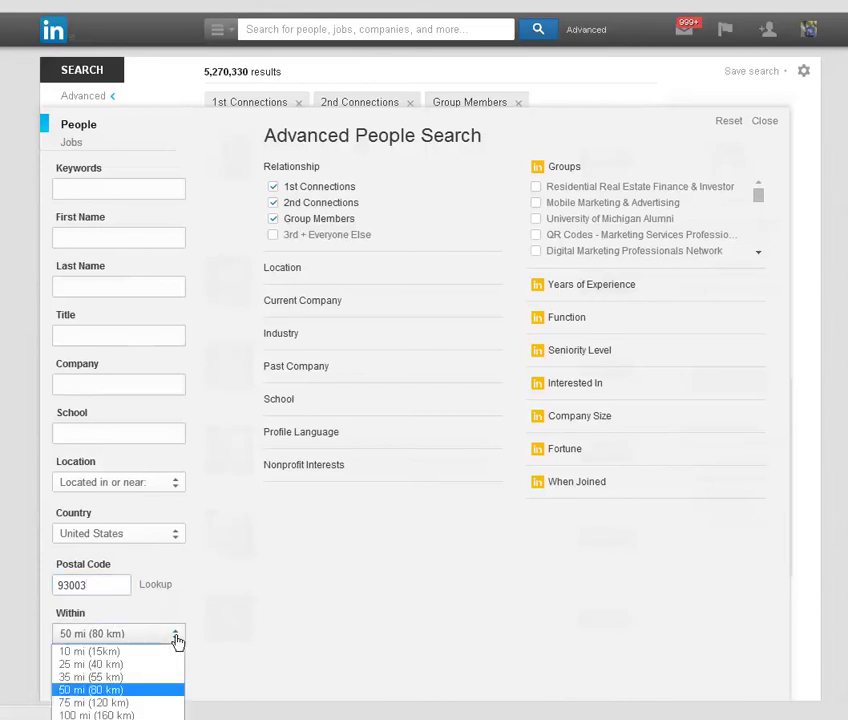
{"action": "left_click", "coordinate": [133, 690]}
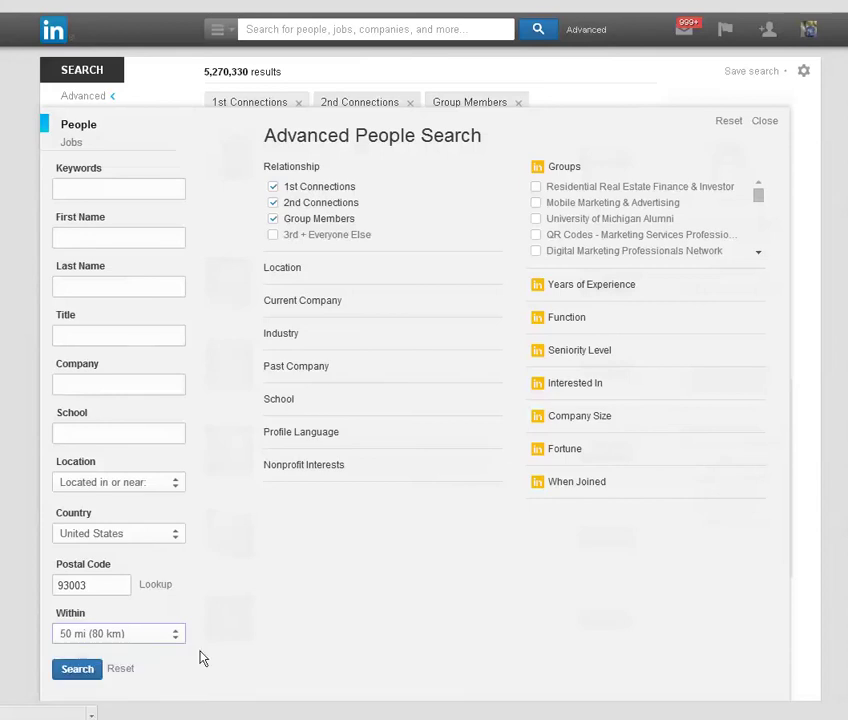
{"action": "left_click", "coordinate": [62, 677]}
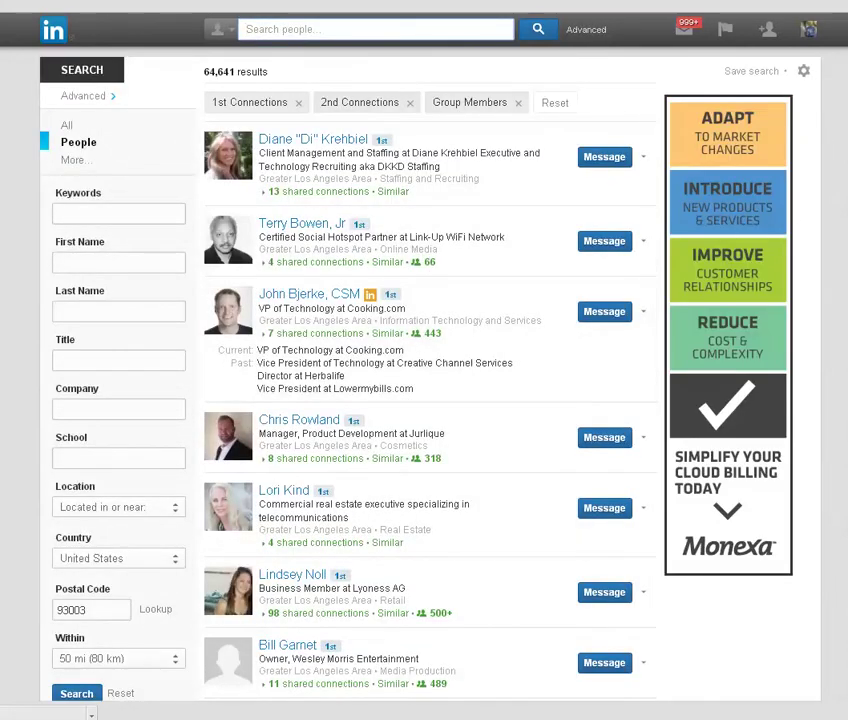
Examine the local people search results along with the relationship, location and current company filters
{"action": "scroll", "coordinate": [430, 380], "scroll_direction": "down", "scroll_amount": 5}
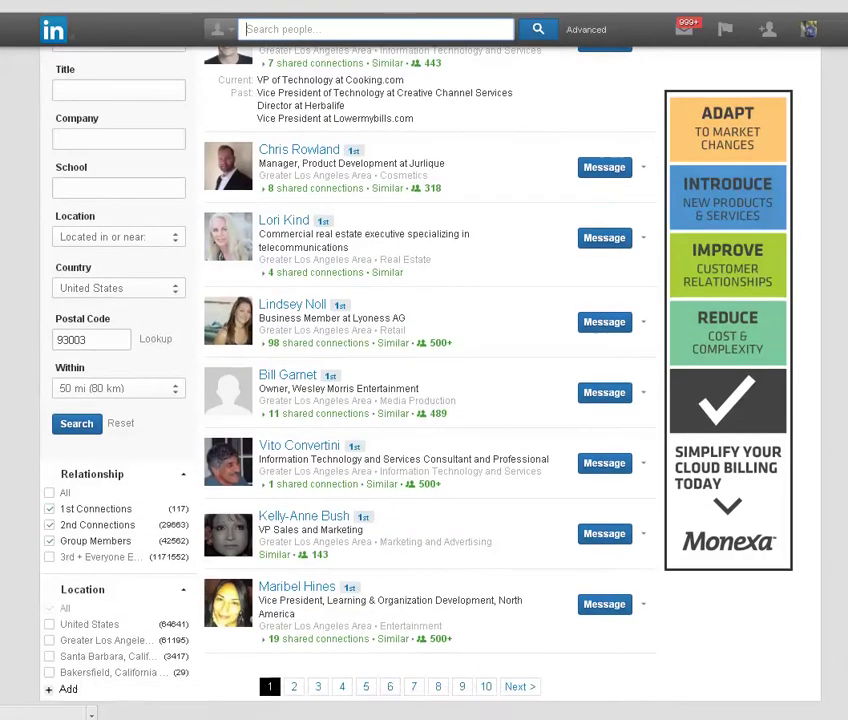
{"action": "scroll", "coordinate": [430, 380], "scroll_direction": "up", "scroll_amount": 3}
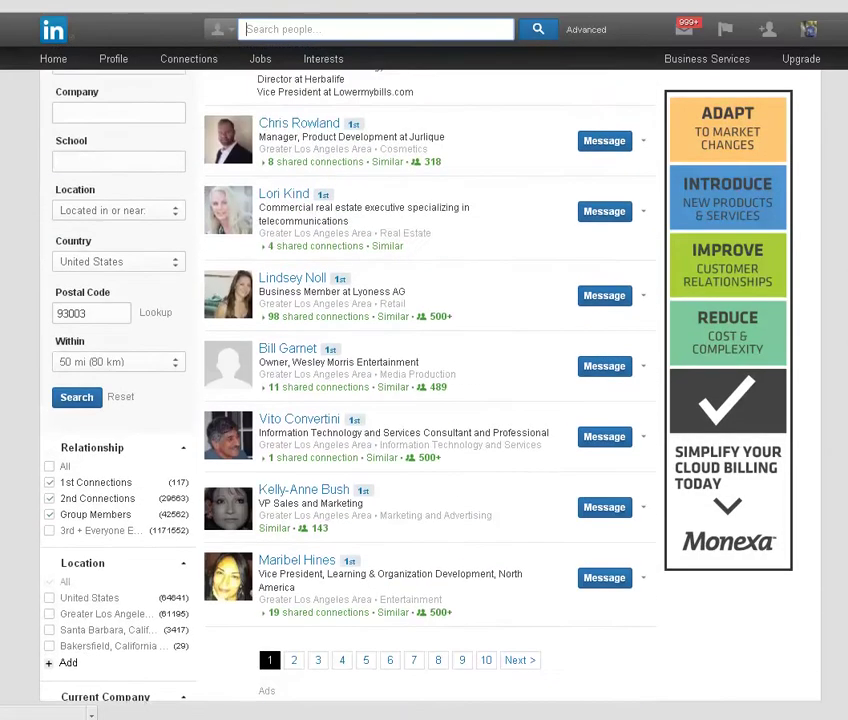
{"action": "scroll", "coordinate": [430, 380], "scroll_direction": "down", "scroll_amount": 2}
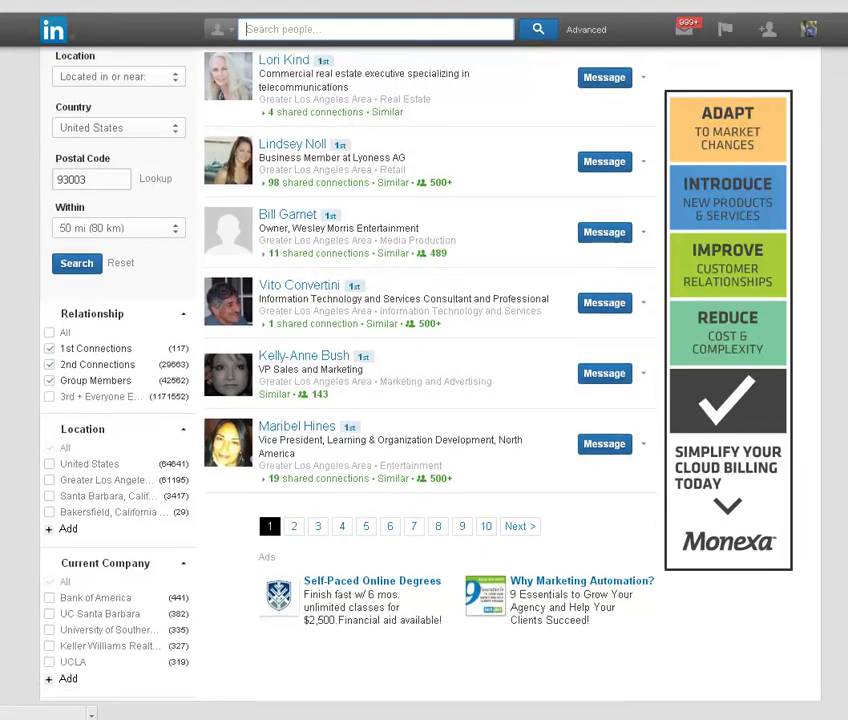
{"action": "scroll", "coordinate": [421, 287], "scroll_direction": "down", "scroll_amount": 1}
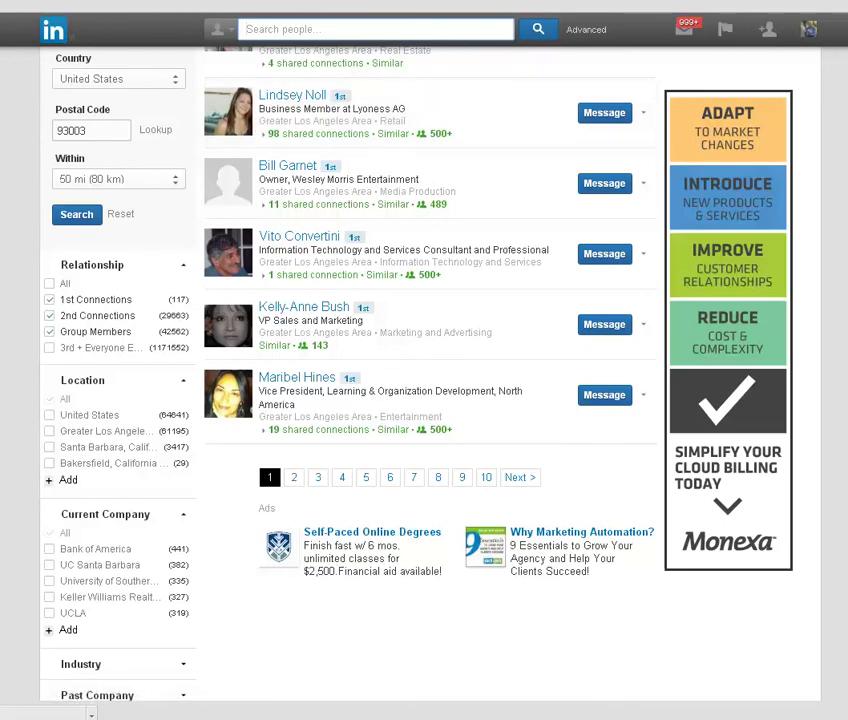
{"action": "scroll", "coordinate": [430, 300], "scroll_direction": "up", "scroll_amount": 1}
{"action": "scroll", "coordinate": [430, 300], "scroll_direction": "up", "scroll_amount": 6}
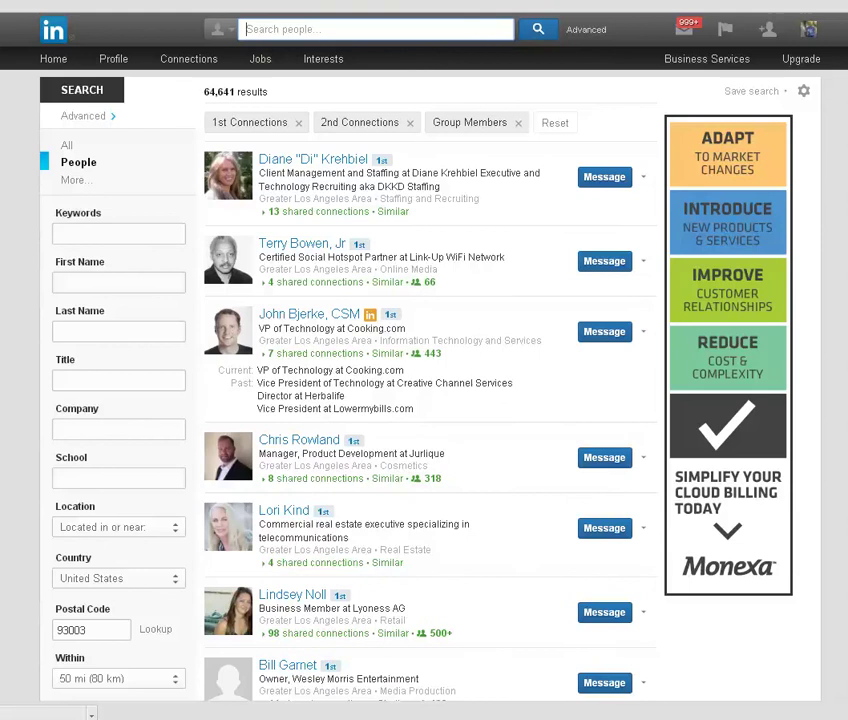
{"action": "scroll", "coordinate": [430, 300], "scroll_direction": "down", "scroll_amount": 1}
{"action": "scroll", "coordinate": [430, 300], "scroll_direction": "up", "scroll_amount": 1}
{"action": "scroll", "coordinate": [350, 400], "scroll_direction": "down", "scroll_amount": 5}
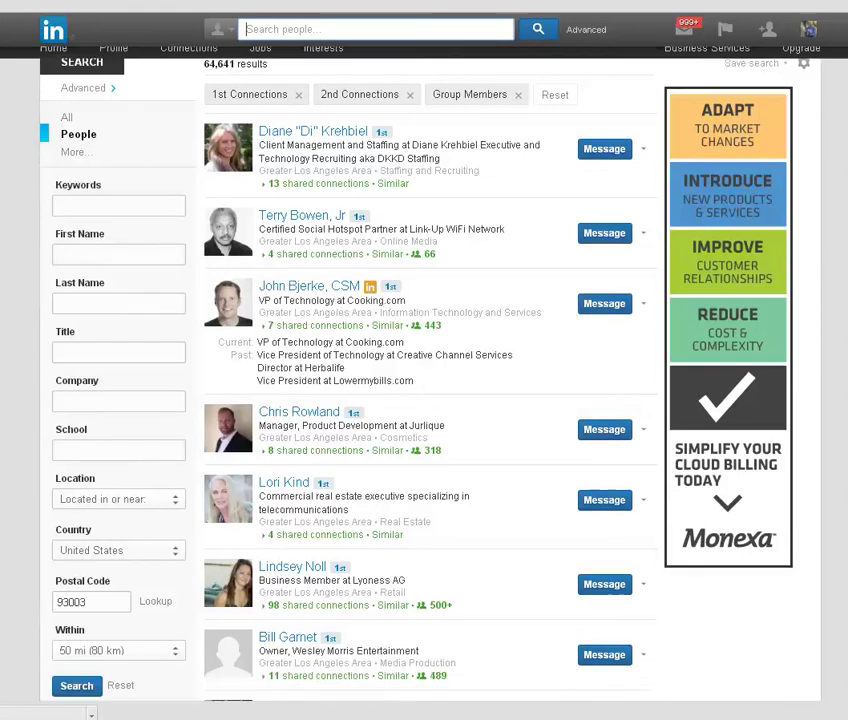
{"action": "scroll", "coordinate": [350, 400], "scroll_direction": "up", "scroll_amount": 5}
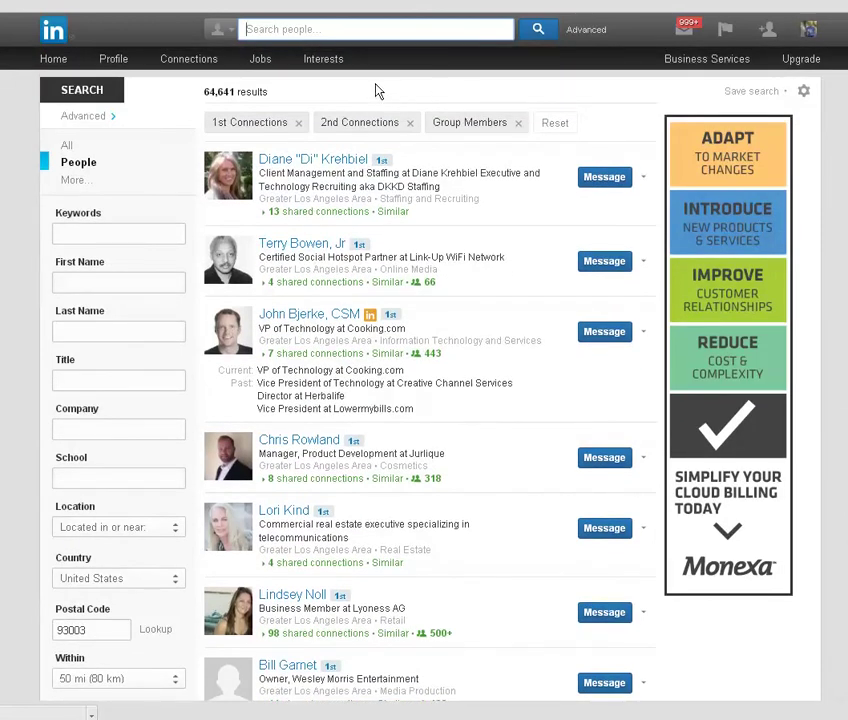
Preview the inbox and notifications, and return to the Keep in Touch connections page
{"action": "mouse_move", "coordinate": [326, 63]}
{"action": "mouse_move", "coordinate": [788, 60]}
{"action": "mouse_move", "coordinate": [685, 40]}
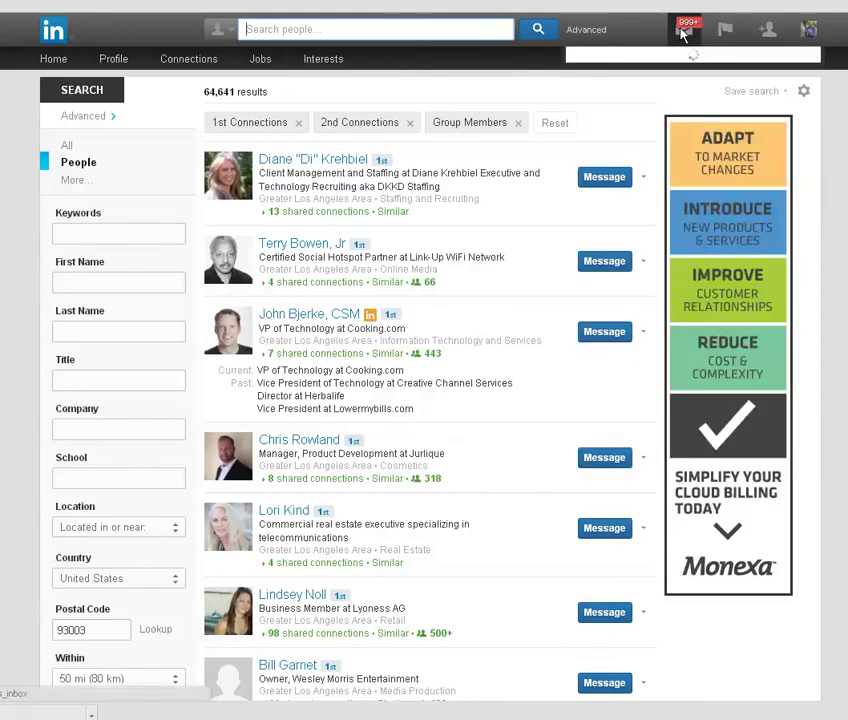
{"action": "mouse_move", "coordinate": [725, 30]}
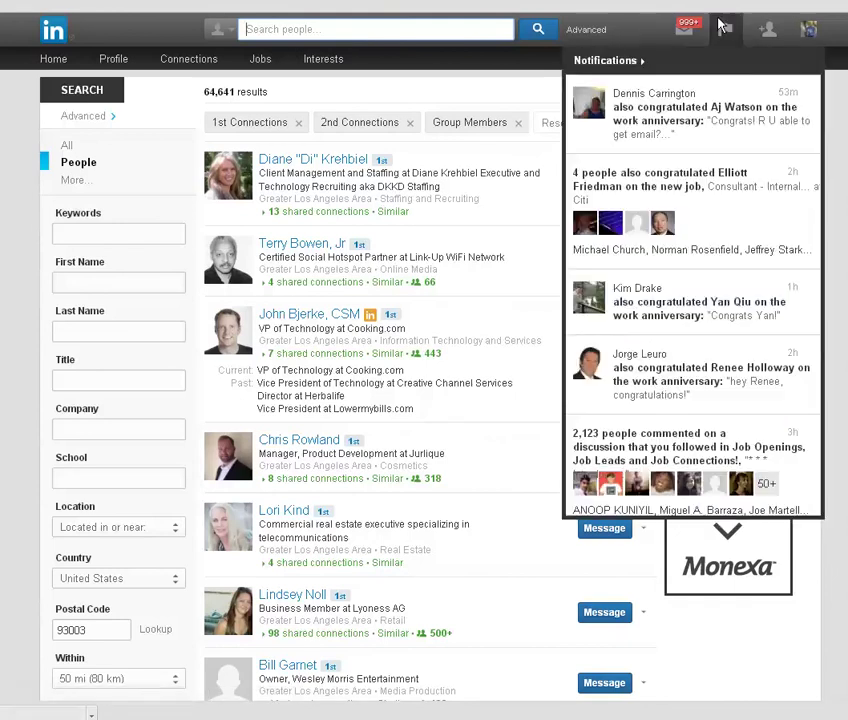
{"action": "mouse_move", "coordinate": [768, 32]}
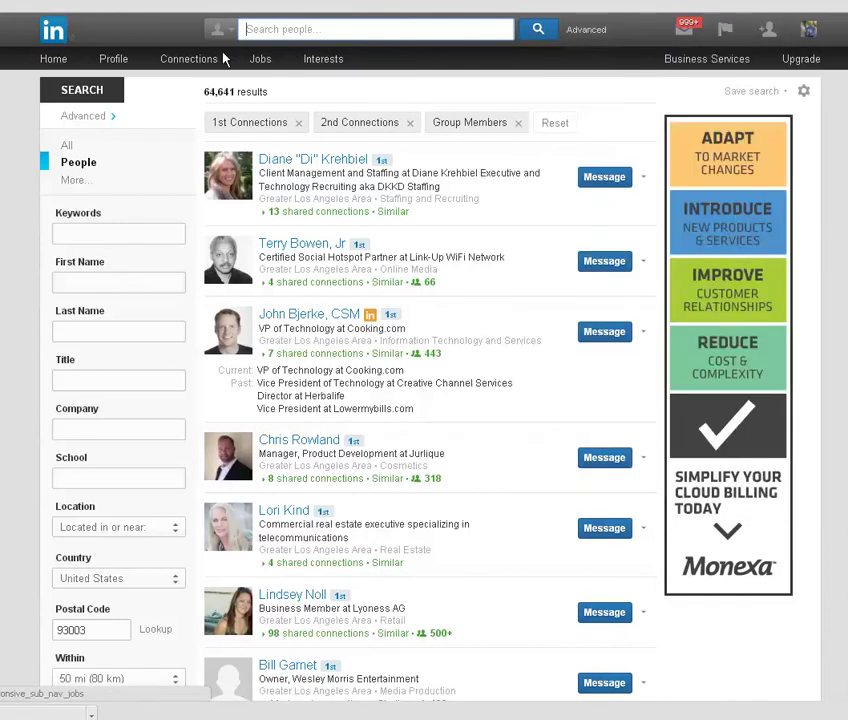
{"action": "mouse_move", "coordinate": [184, 72]}
{"action": "left_click", "coordinate": [187, 88]}
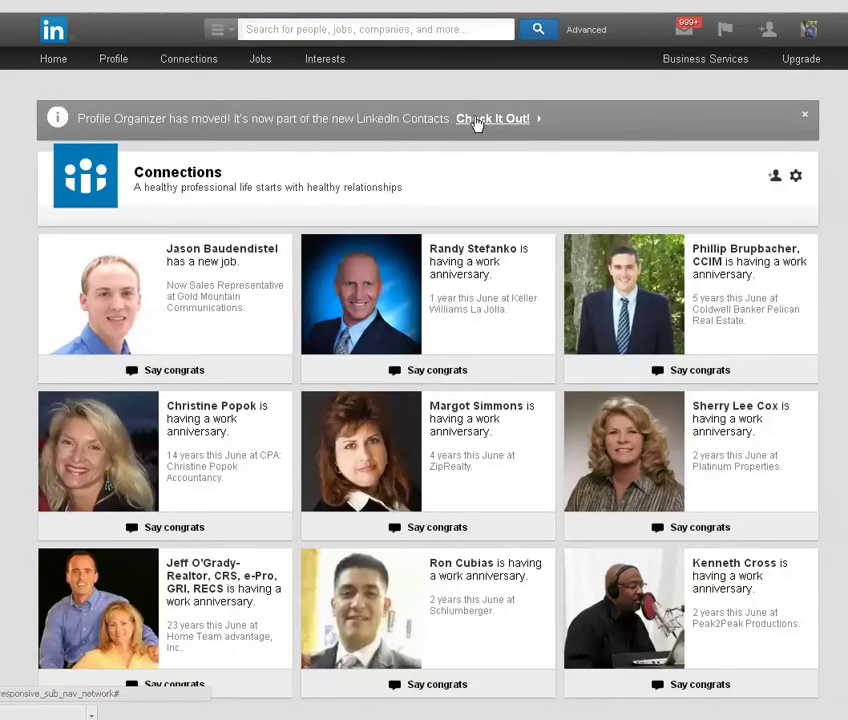
Examine the connections' job changes and work anniversaries, along with the contact list and its sort and filter options
{"action": "scroll", "coordinate": [428, 400], "scroll_direction": "down", "scroll_amount": 2}
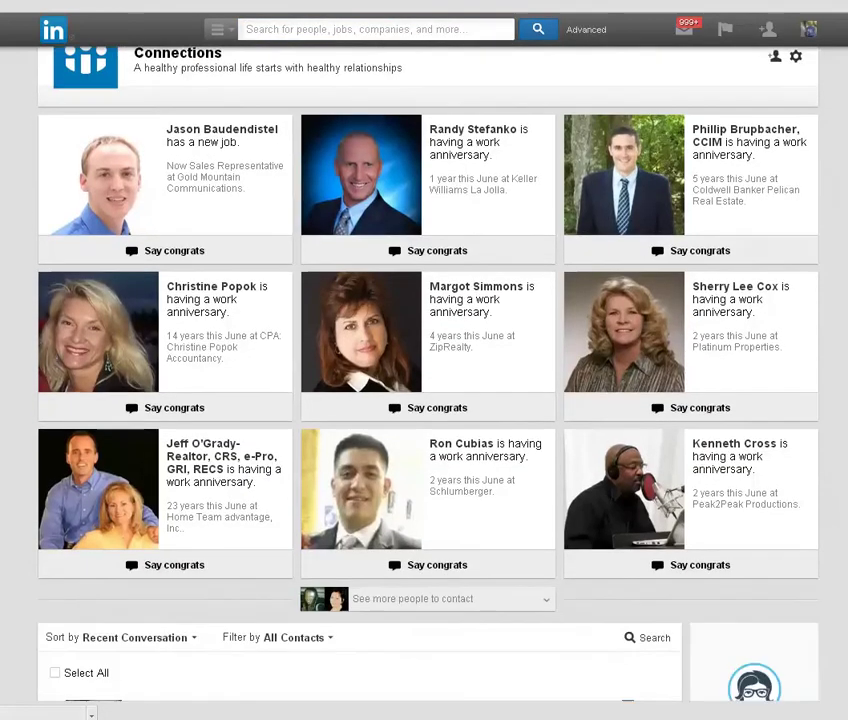
{"action": "scroll", "coordinate": [428, 400], "scroll_direction": "up", "scroll_amount": 2}
{"action": "scroll", "coordinate": [428, 400], "scroll_direction": "down", "scroll_amount": 1}
{"action": "scroll", "coordinate": [428, 400], "scroll_direction": "up", "scroll_amount": 1}
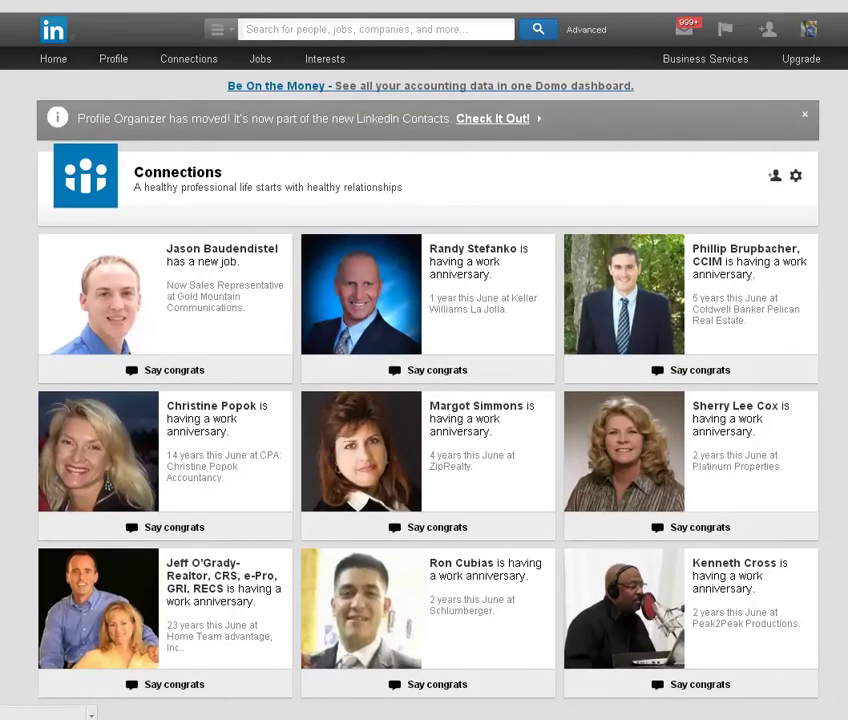
{"action": "scroll", "coordinate": [428, 400], "scroll_direction": "down", "scroll_amount": 2}
{"action": "scroll", "coordinate": [428, 400], "scroll_direction": "up", "scroll_amount": 1}
{"action": "scroll", "coordinate": [428, 400], "scroll_direction": "down", "scroll_amount": 1}
{"action": "scroll", "coordinate": [428, 400], "scroll_direction": "up", "scroll_amount": 2}
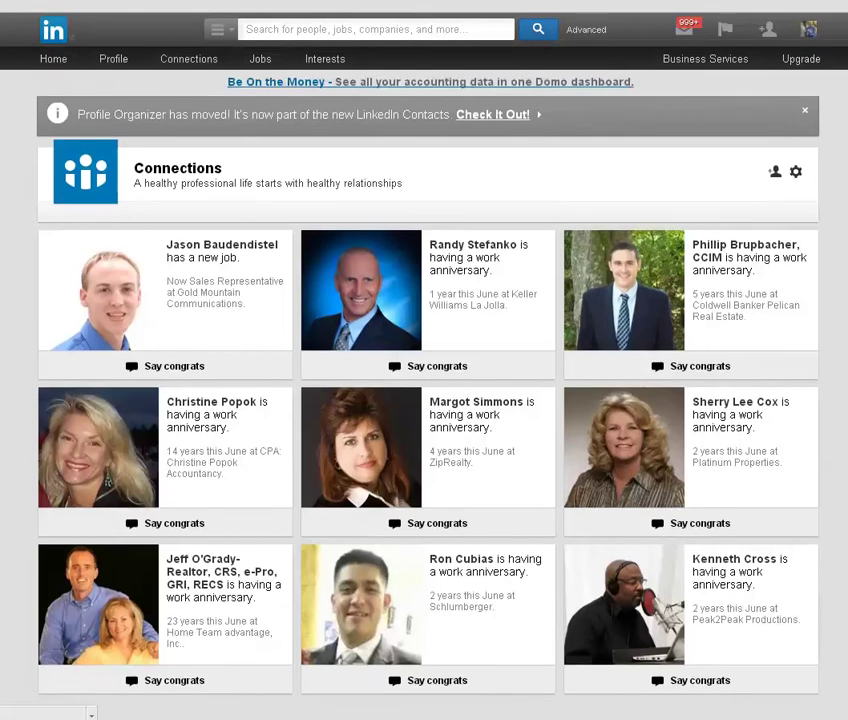
{"action": "scroll", "coordinate": [428, 400], "scroll_direction": "down", "scroll_amount": 3}
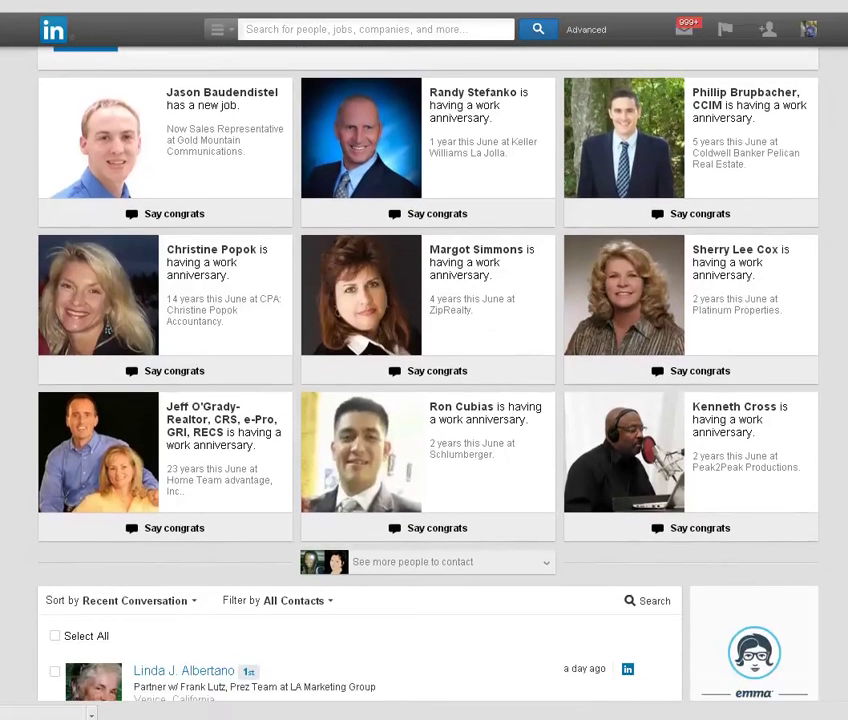
{"action": "scroll", "coordinate": [428, 400], "scroll_direction": "down", "scroll_amount": 7}
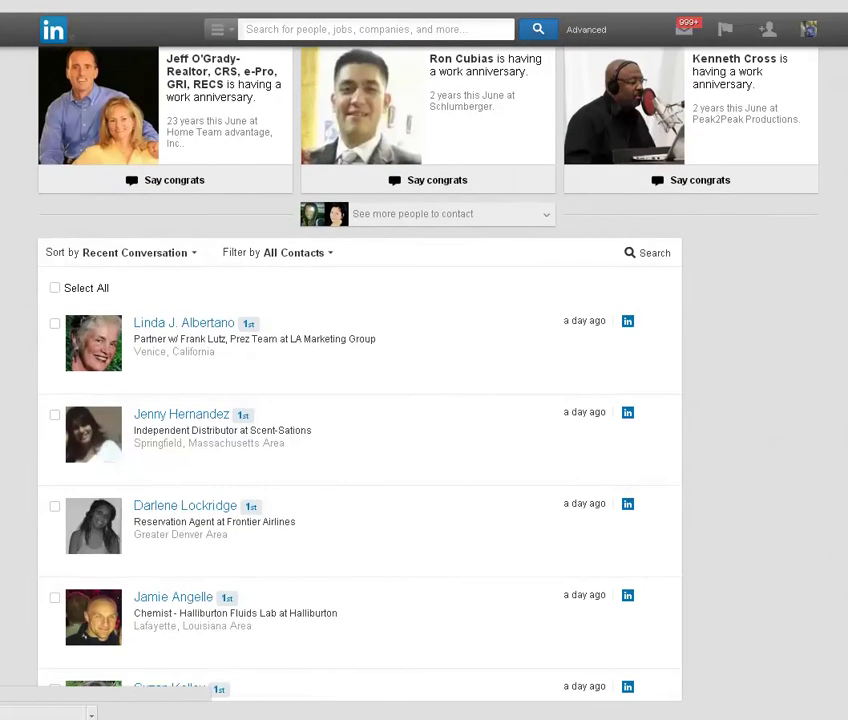
{"action": "scroll", "coordinate": [428, 400], "scroll_direction": "down", "scroll_amount": 5}
{"action": "scroll", "coordinate": [428, 400], "scroll_direction": "up", "scroll_amount": 6}
{"action": "scroll", "coordinate": [428, 400], "scroll_direction": "down", "scroll_amount": 2}
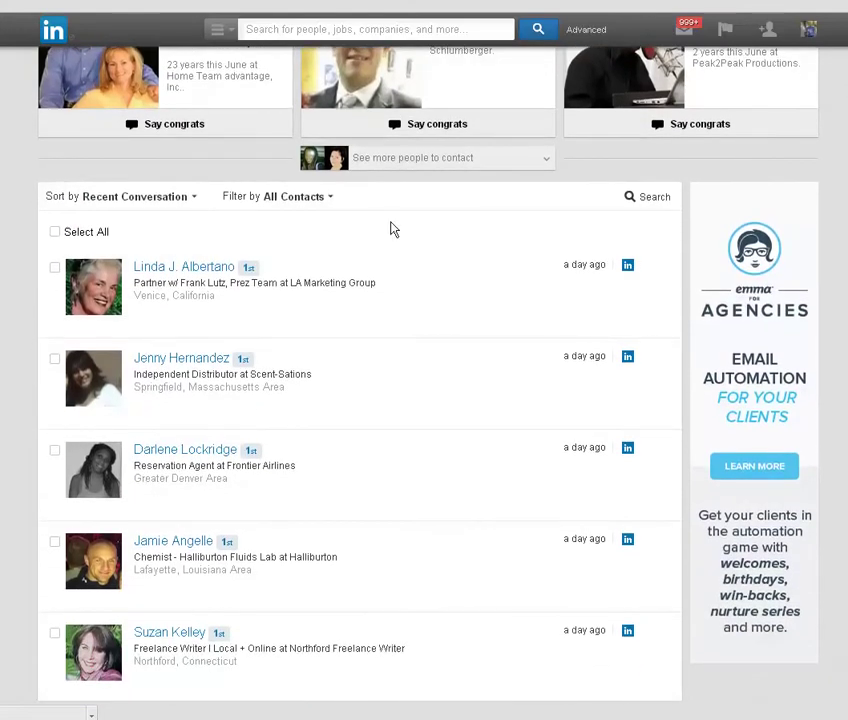
{"action": "left_click", "coordinate": [282, 199]}
{"action": "scroll", "coordinate": [360, 400], "scroll_direction": "up", "scroll_amount": 1}
{"action": "scroll", "coordinate": [360, 400], "scroll_direction": "down", "scroll_amount": 2}
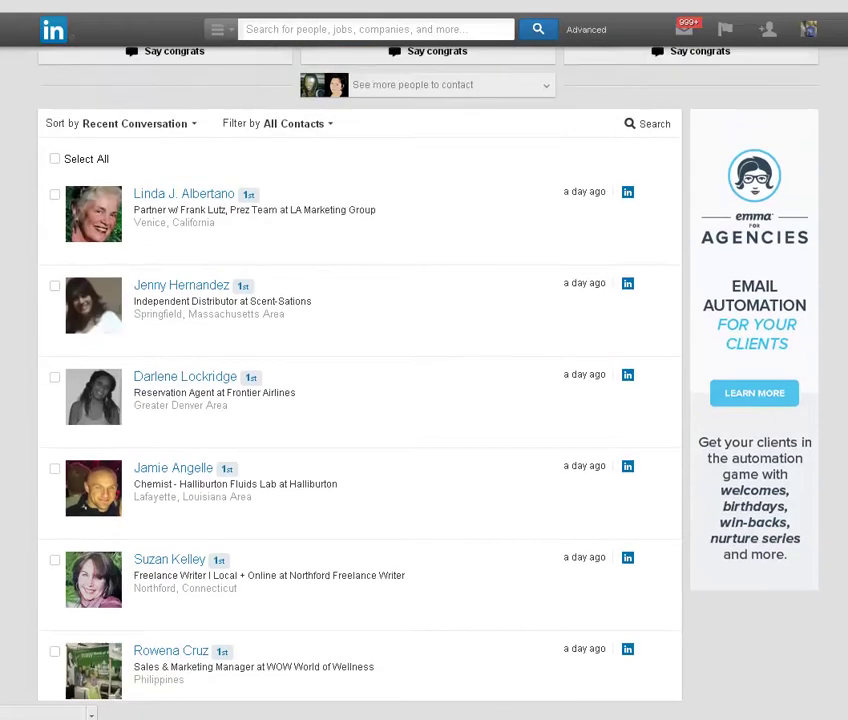
{"action": "scroll", "coordinate": [375, 119], "scroll_direction": "up", "scroll_amount": 5}
Reopen the Keep in Touch page, sort the contact list by New, and review the available contact filters
{"action": "mouse_move", "coordinate": [184, 67]}
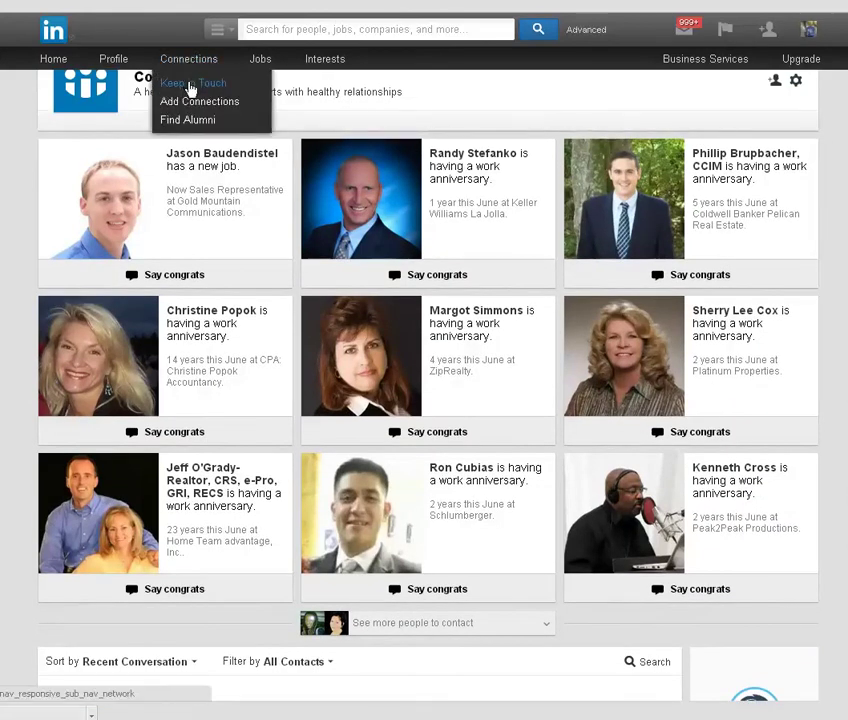
{"action": "left_click", "coordinate": [190, 90]}
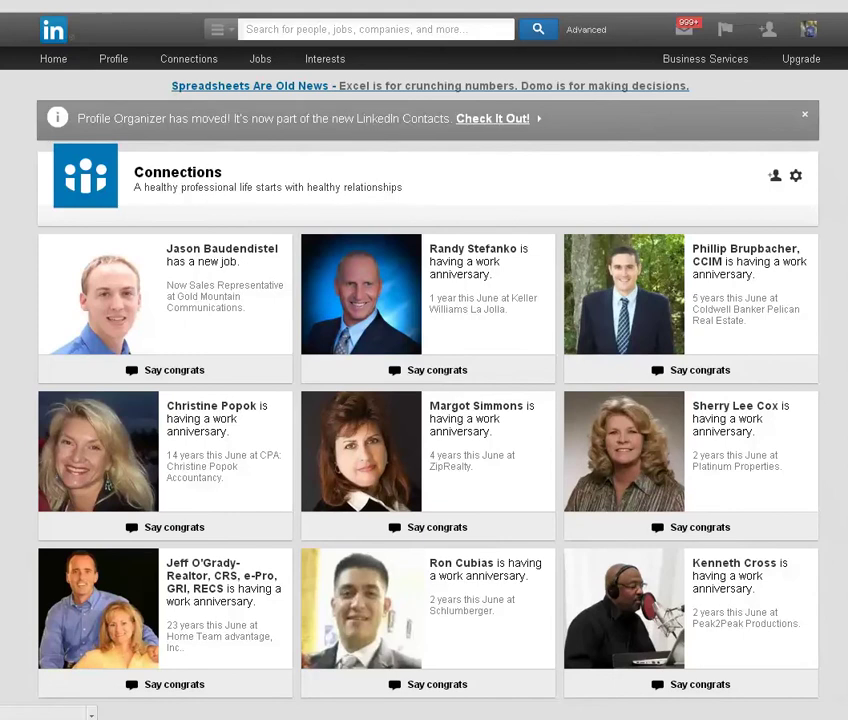
{"action": "scroll", "coordinate": [424, 400], "scroll_direction": "down", "scroll_amount": 2}
{"action": "scroll", "coordinate": [424, 400], "scroll_direction": "up", "scroll_amount": 2}
{"action": "scroll", "coordinate": [424, 400], "scroll_direction": "down", "scroll_amount": 5}
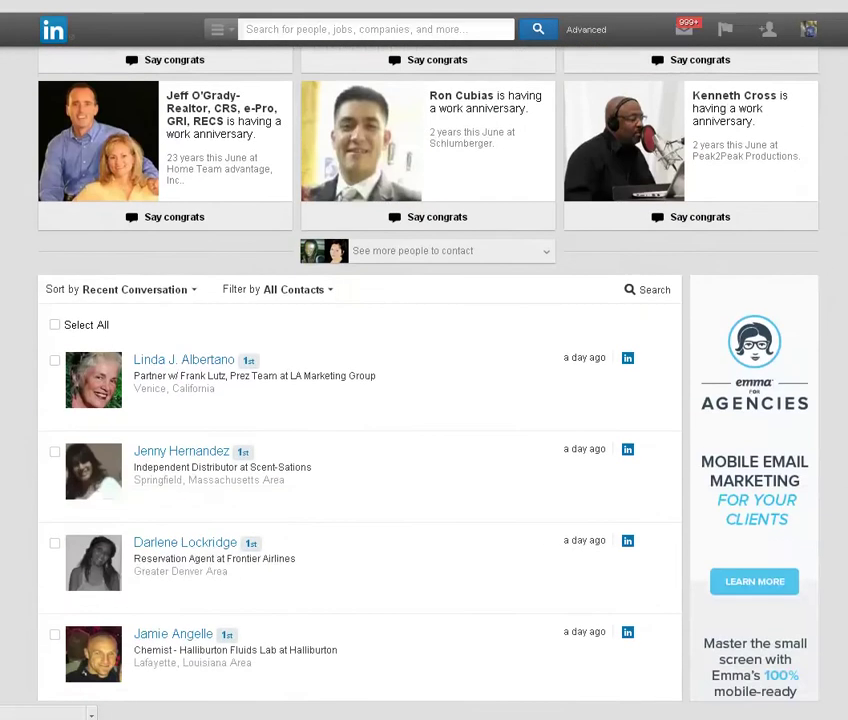
{"action": "scroll", "coordinate": [572, 243], "scroll_direction": "down", "scroll_amount": 1}
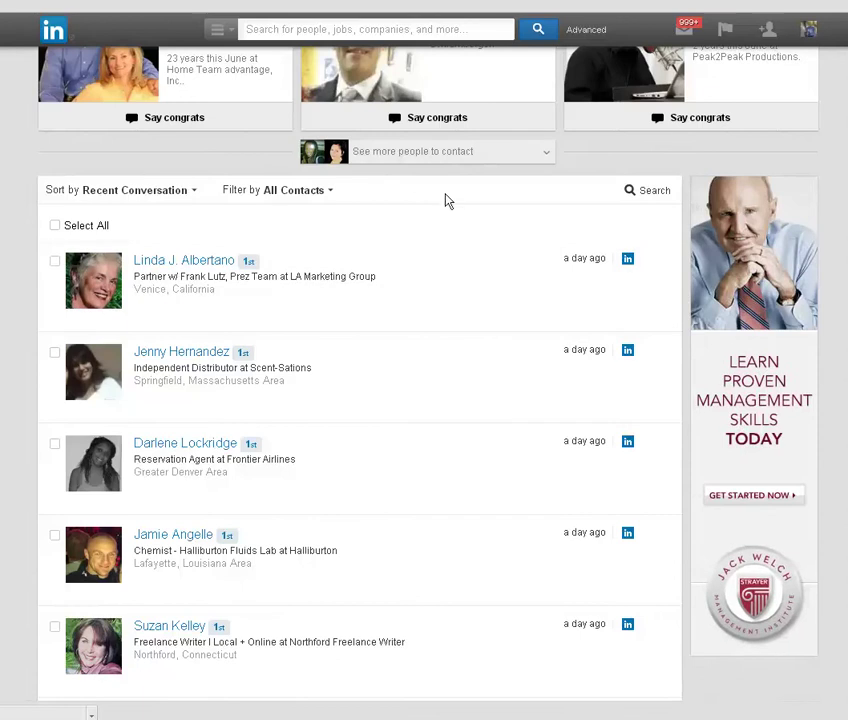
{"action": "left_click", "coordinate": [193, 191]}
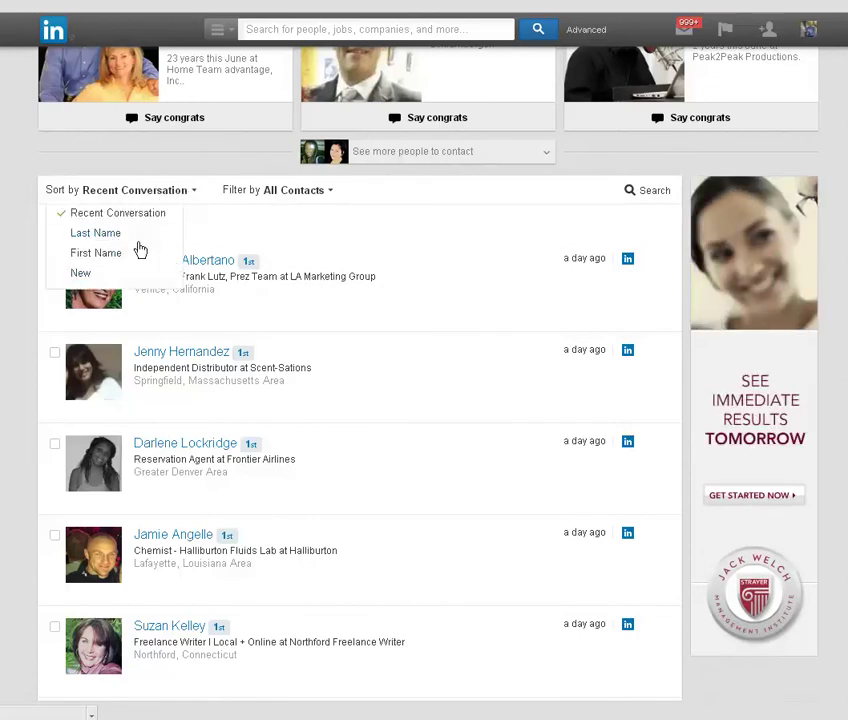
{"action": "left_click", "coordinate": [81, 276]}
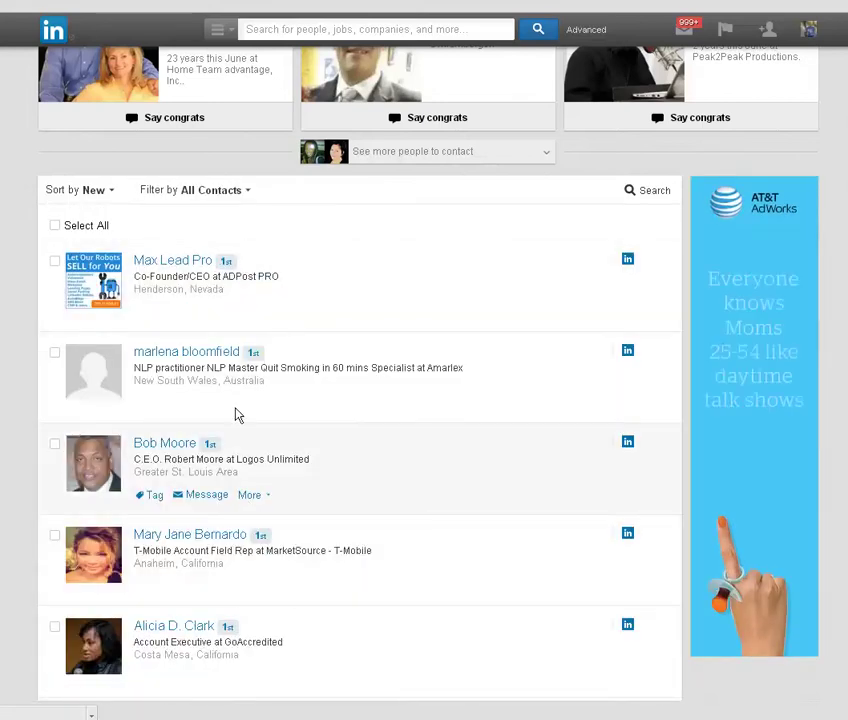
{"action": "left_click", "coordinate": [247, 192]}
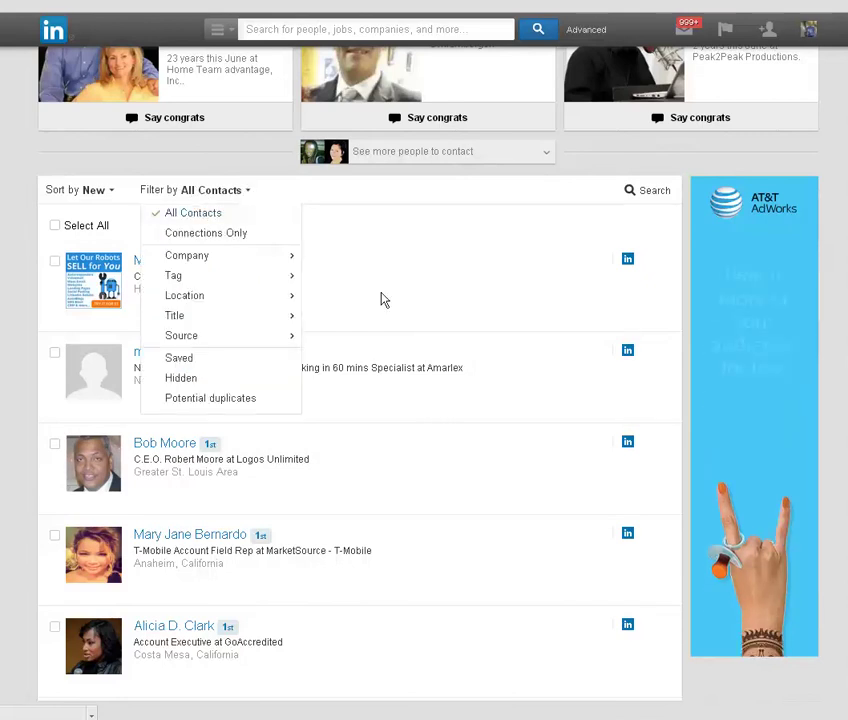
{"action": "left_click", "coordinate": [421, 331]}
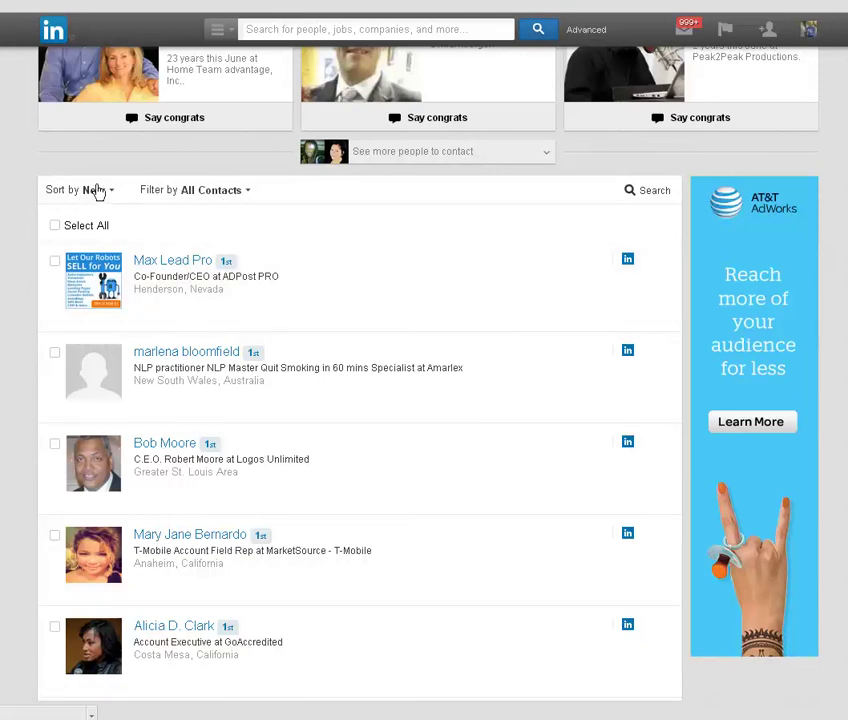
Start a message to all listed contacts, with recipients not allowed to see each other's names and email addresses
{"action": "left_click", "coordinate": [54, 226]}
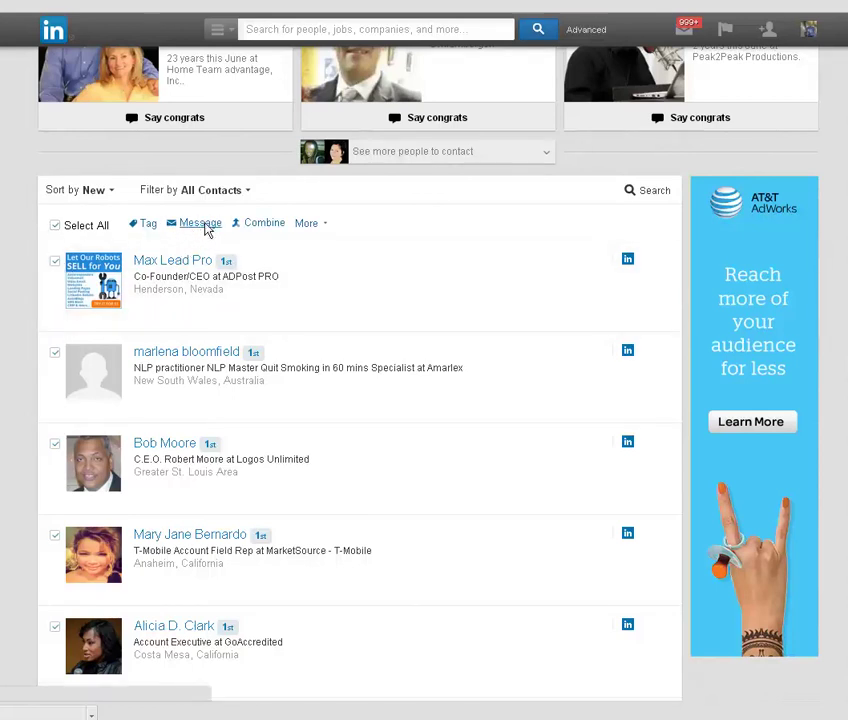
{"action": "left_click", "coordinate": [207, 230]}
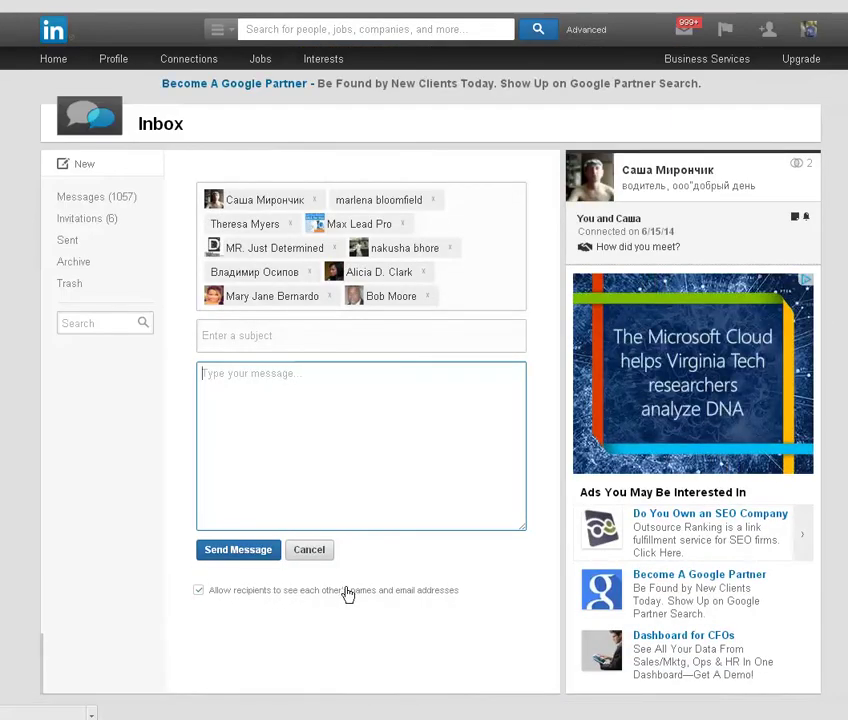
{"action": "left_click", "coordinate": [198, 591]}
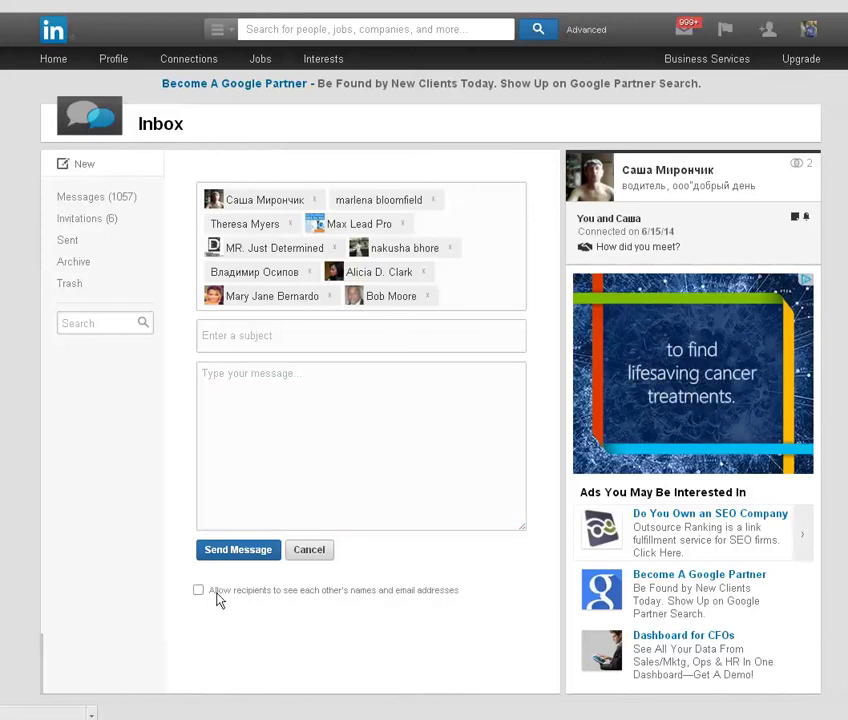
{"action": "left_click", "coordinate": [255, 327]}
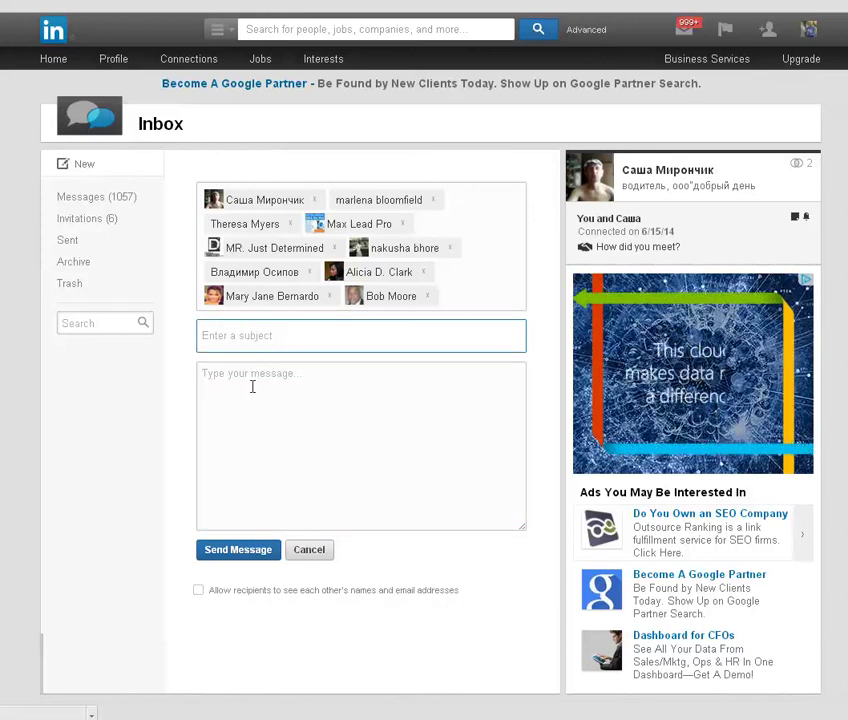
{"action": "left_click", "coordinate": [305, 407]}
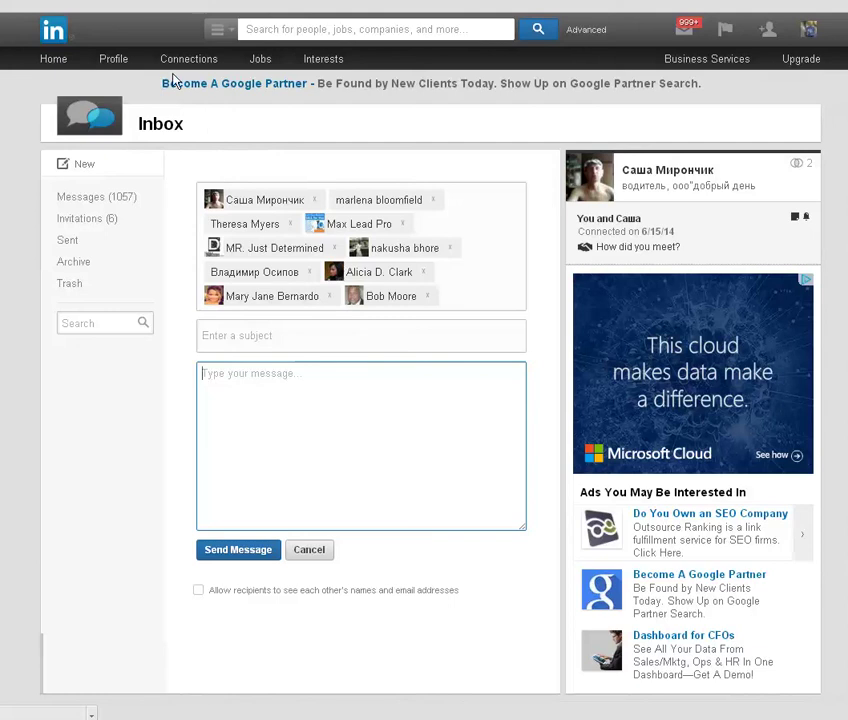
Abandon the unsent group message and return to the Keep in Touch connections page
{"action": "mouse_move", "coordinate": [184, 68]}
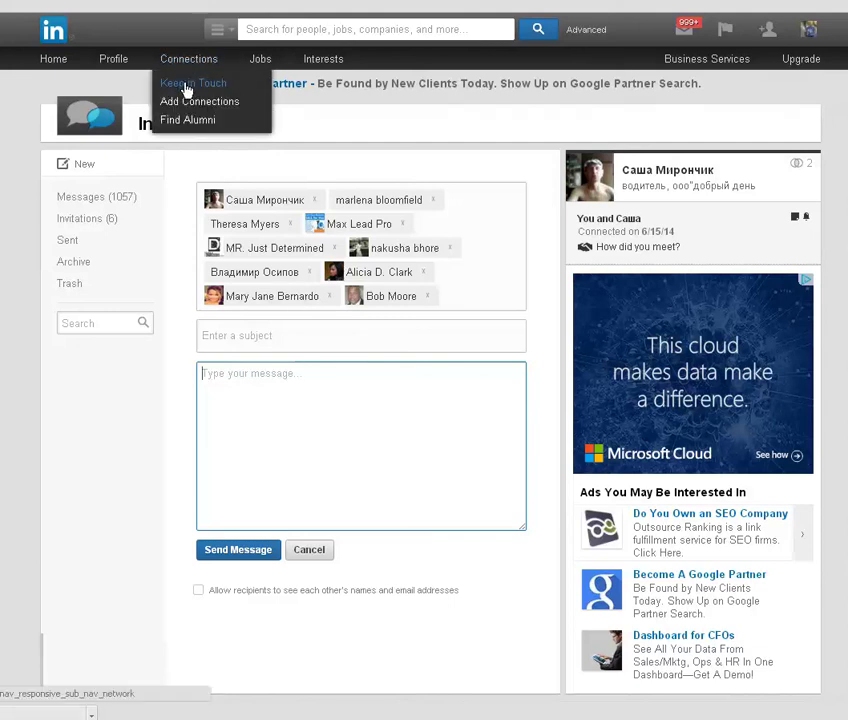
{"action": "left_click", "coordinate": [196, 89]}
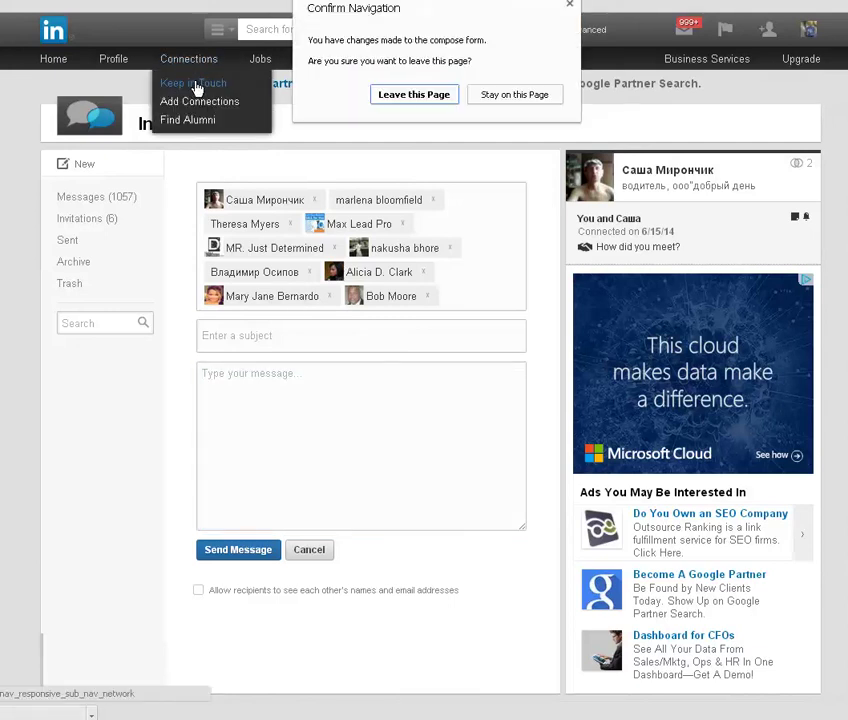
{"action": "left_click", "coordinate": [430, 97]}
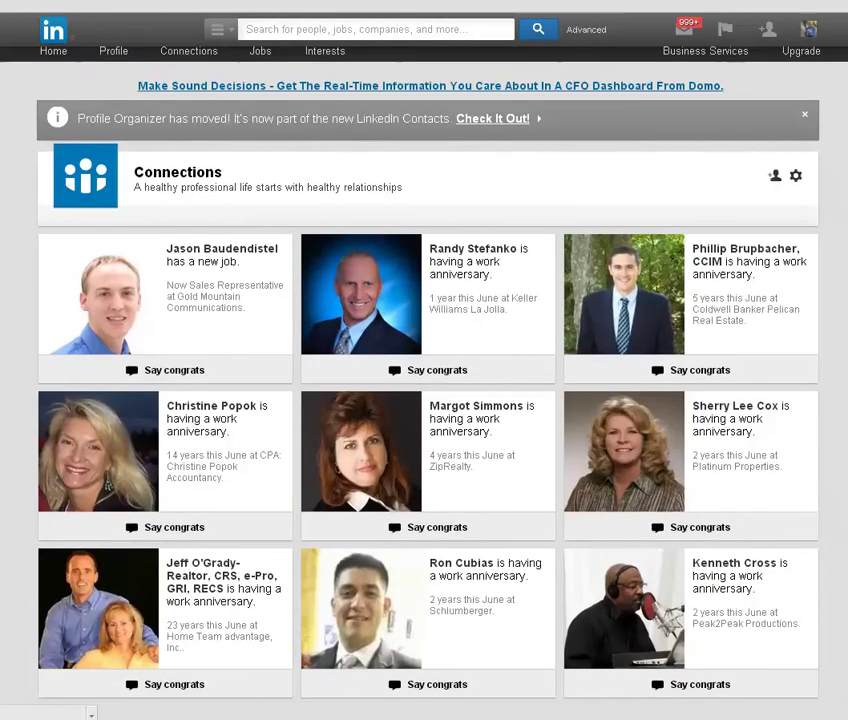
Run an advanced people search limited to 2nd Connections, excluding 1st Connections and Group Members
{"action": "left_click", "coordinate": [588, 31]}
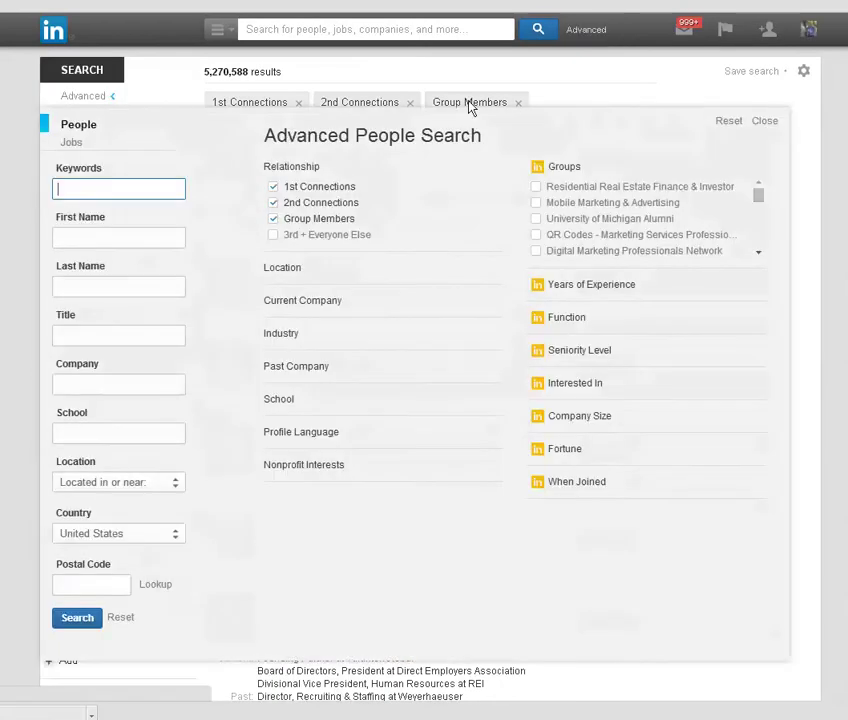
{"action": "left_click", "coordinate": [273, 186]}
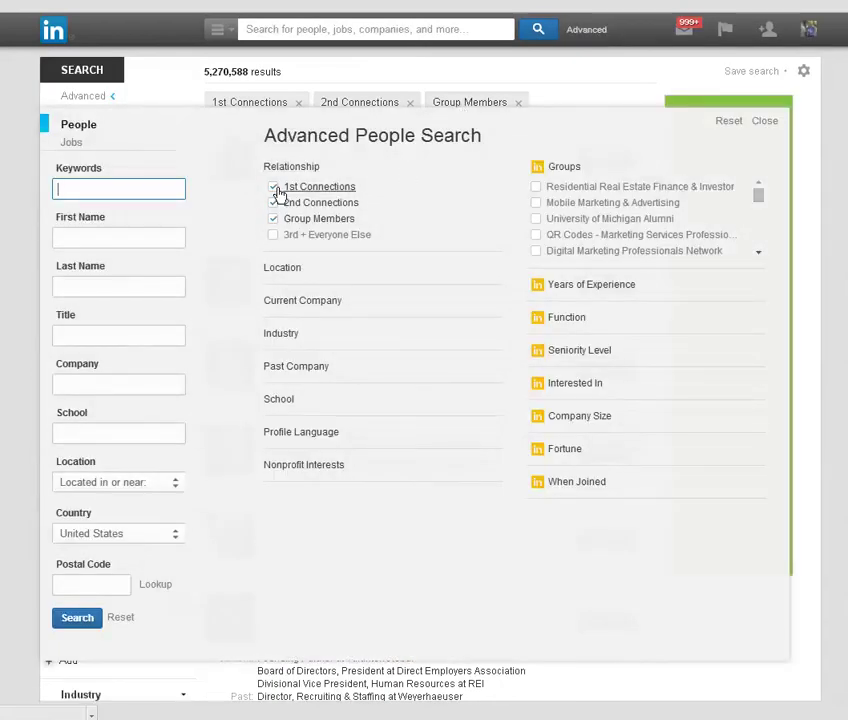
{"action": "left_click", "coordinate": [274, 218]}
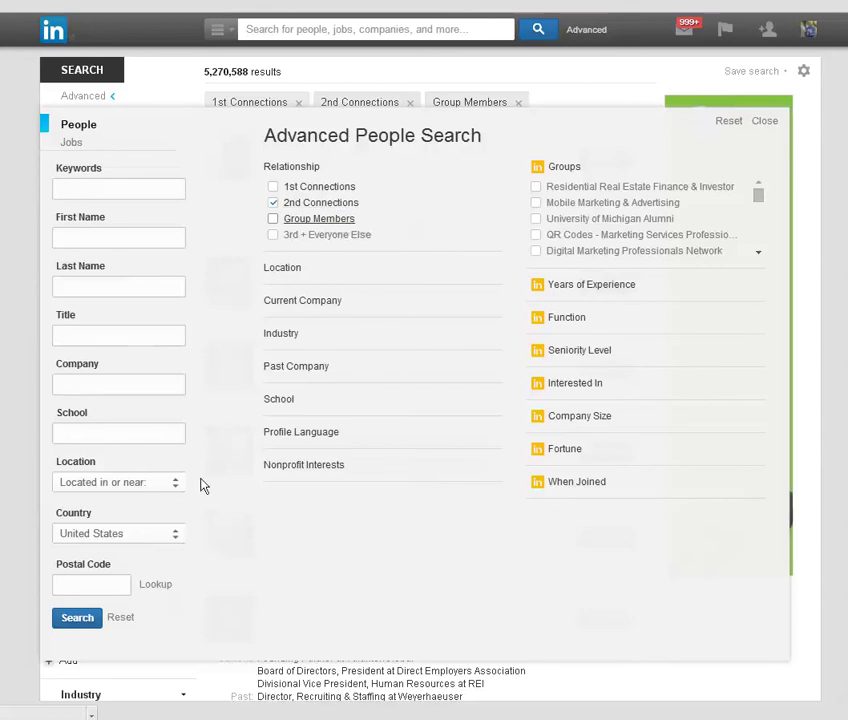
{"action": "left_click", "coordinate": [84, 621]}
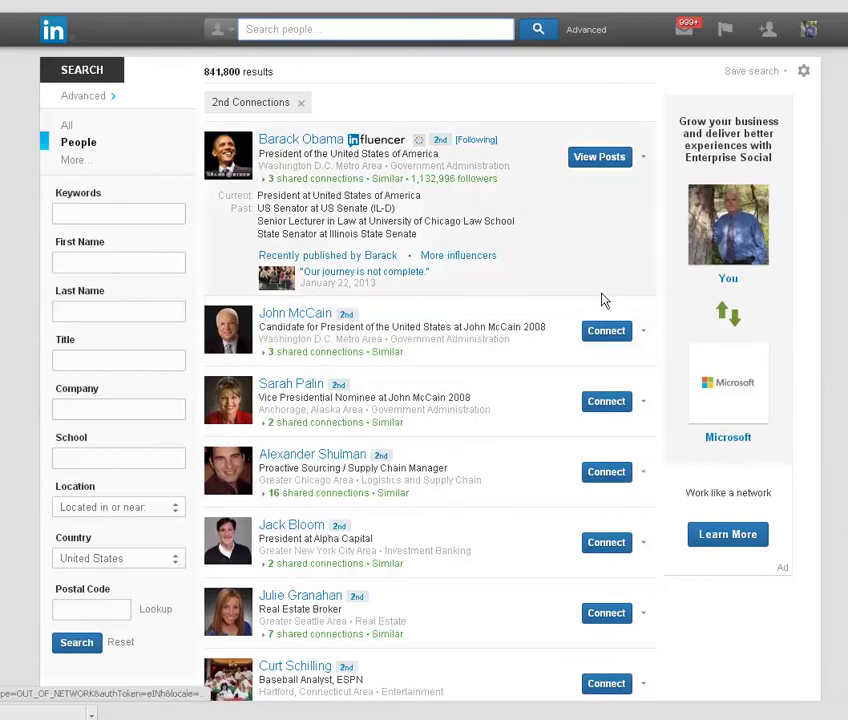
{"action": "left_click", "coordinate": [231, 403]}
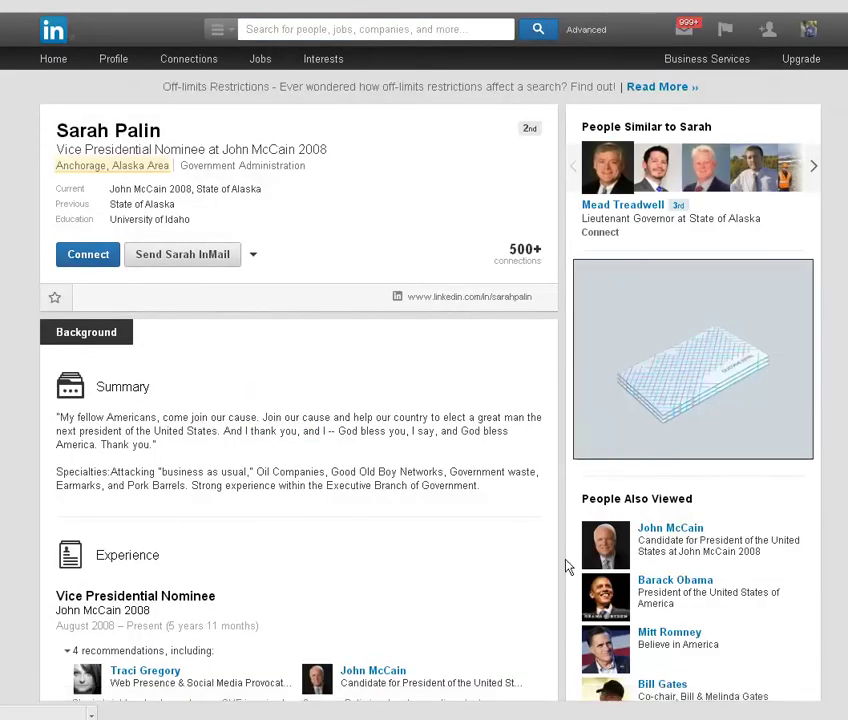
{"action": "scroll", "coordinate": [298, 400], "scroll_direction": "down", "scroll_amount": 6}
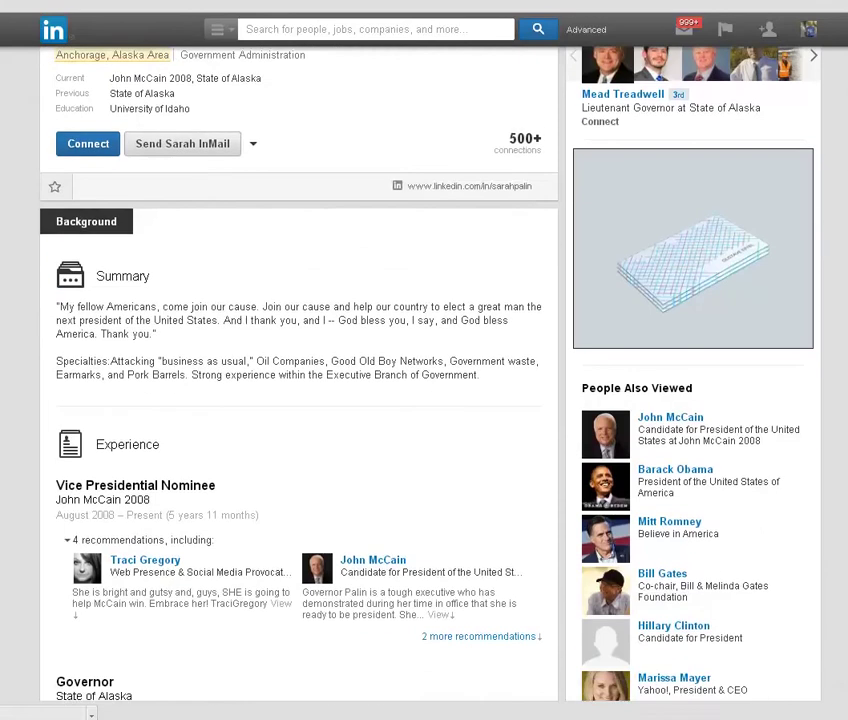
{"action": "scroll", "coordinate": [424, 400], "scroll_direction": "down", "scroll_amount": 1}
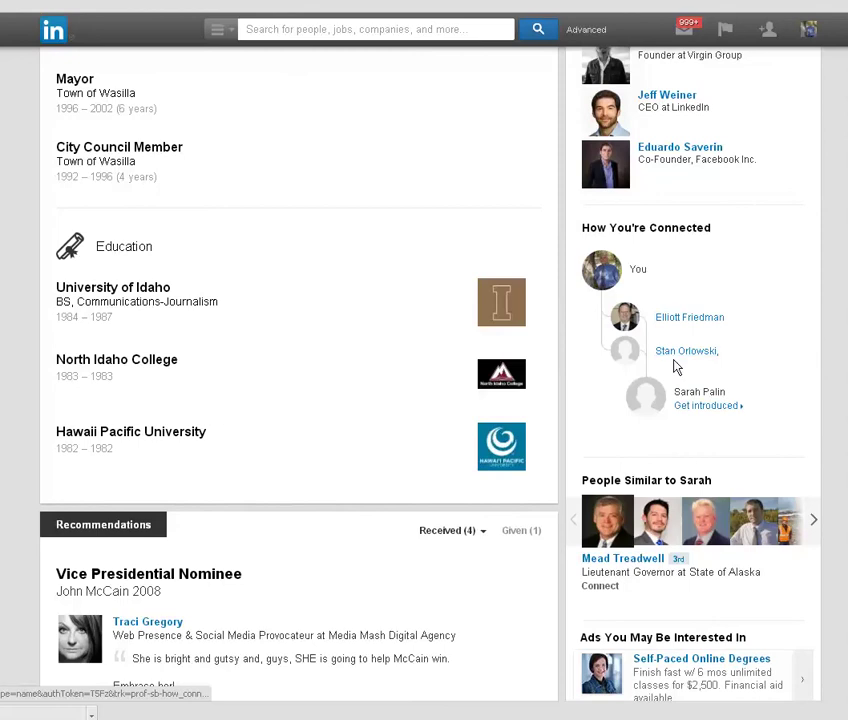
{"action": "mouse_move", "coordinate": [693, 394]}
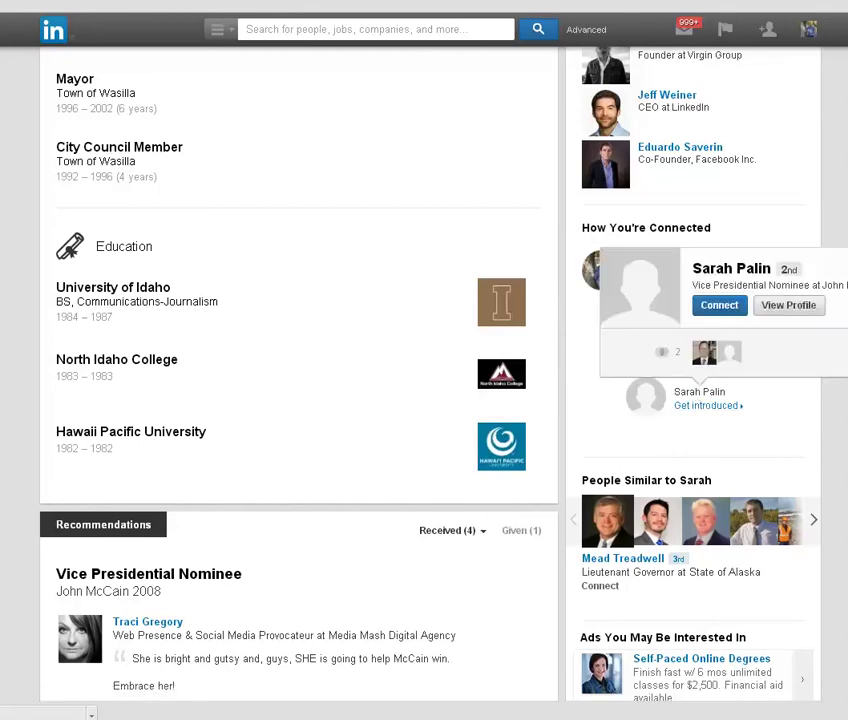
{"action": "scroll", "coordinate": [298, 380], "scroll_direction": "down", "scroll_amount": 5}
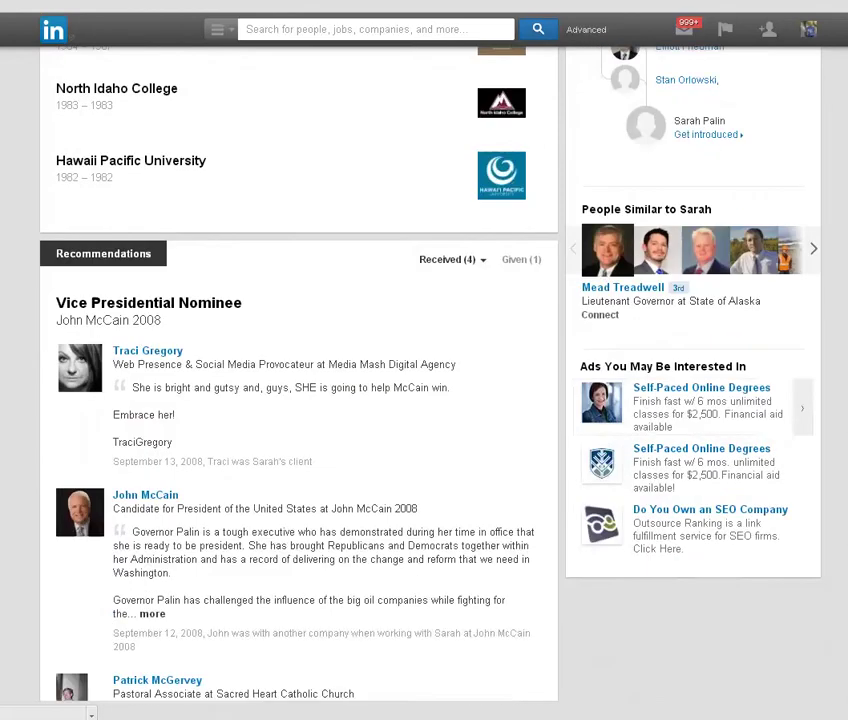
{"action": "scroll", "coordinate": [298, 380], "scroll_direction": "down", "scroll_amount": 3}
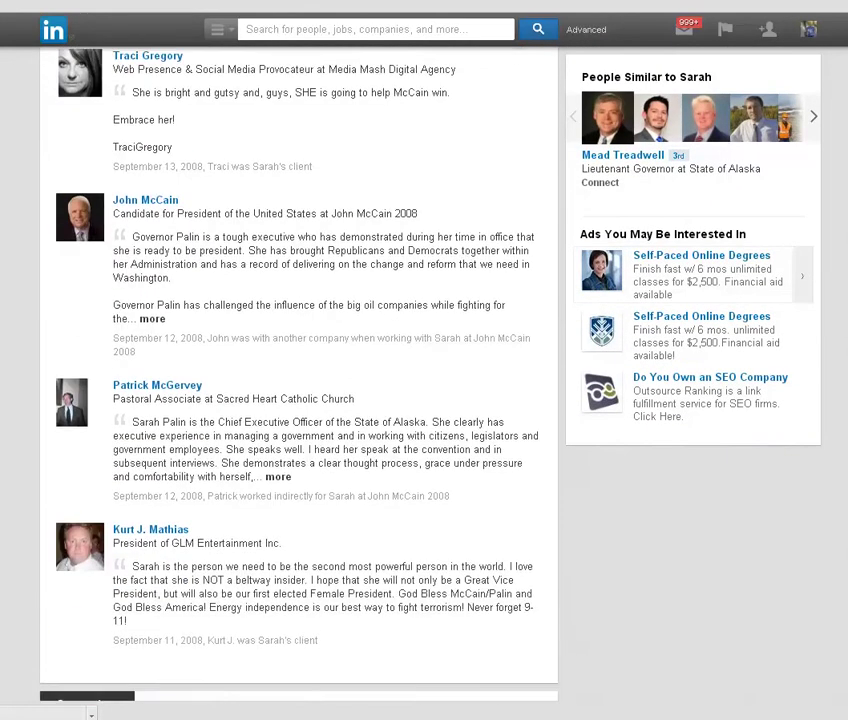
{"action": "scroll", "coordinate": [298, 380], "scroll_direction": "up", "scroll_amount": 7}
{"action": "scroll", "coordinate": [298, 380], "scroll_direction": "up", "scroll_amount": 10}
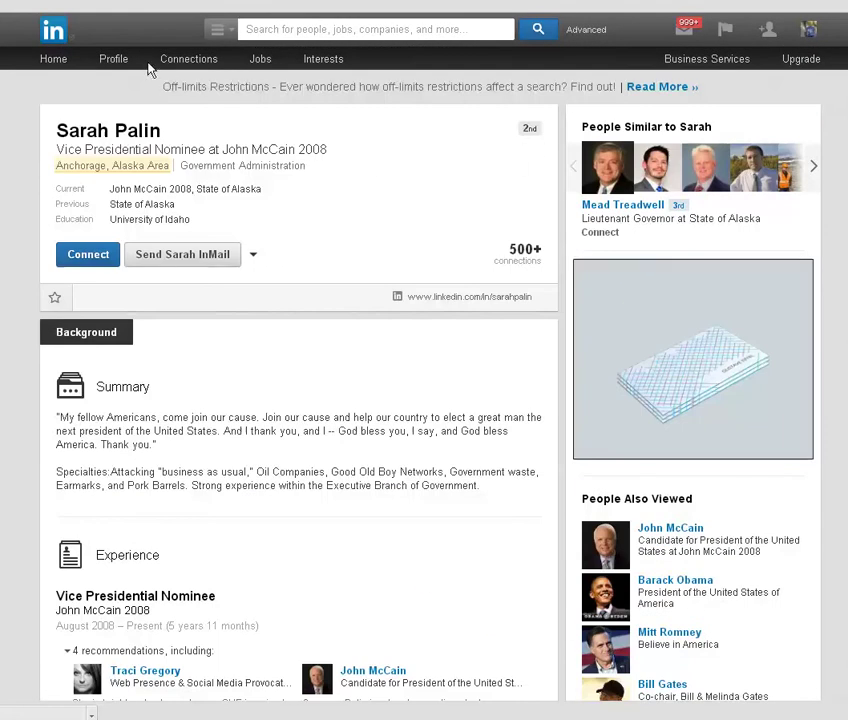
{"action": "left_click", "coordinate": [54, 62]}
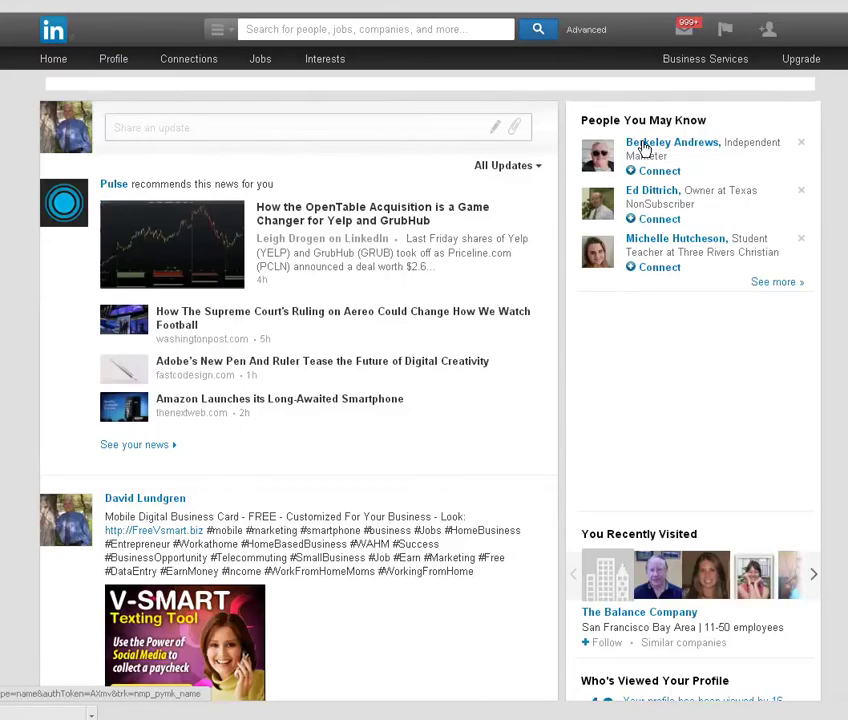
Look through the home feed, from the Pulse news and the business card update down to the oldest loaded posts, and return to the start
{"action": "scroll", "coordinate": [644, 146], "scroll_direction": "down", "scroll_amount": 1}
{"action": "scroll", "coordinate": [424, 380], "scroll_direction": "down", "scroll_amount": 1}
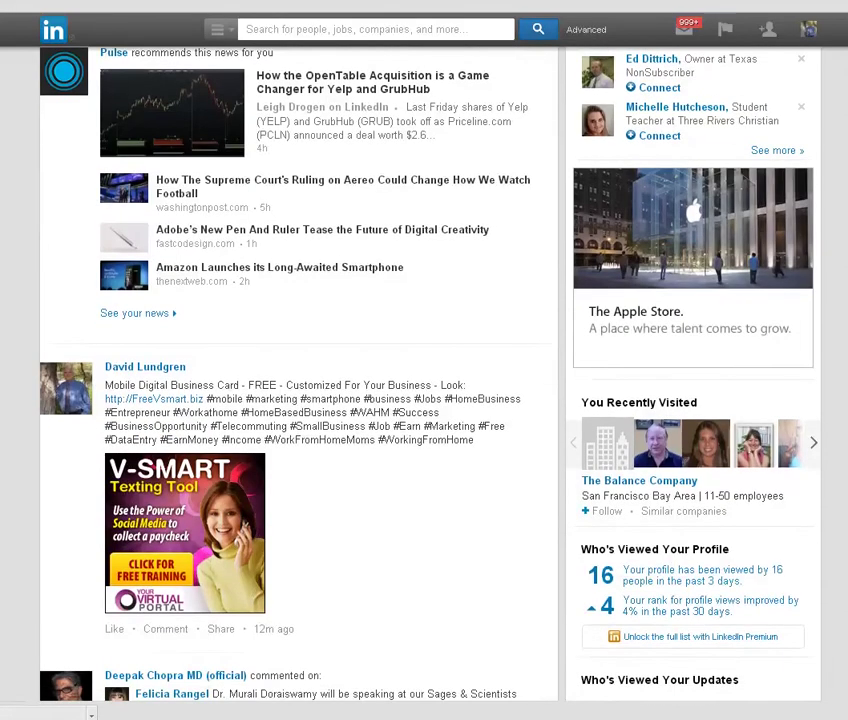
{"action": "scroll", "coordinate": [424, 380], "scroll_direction": "up", "scroll_amount": 2}
{"action": "scroll", "coordinate": [424, 380], "scroll_direction": "down", "scroll_amount": 1}
{"action": "scroll", "coordinate": [424, 380], "scroll_direction": "up", "scroll_amount": 1}
{"action": "scroll", "coordinate": [424, 380], "scroll_direction": "down", "scroll_amount": 1}
{"action": "scroll", "coordinate": [424, 380], "scroll_direction": "down", "scroll_amount": 2}
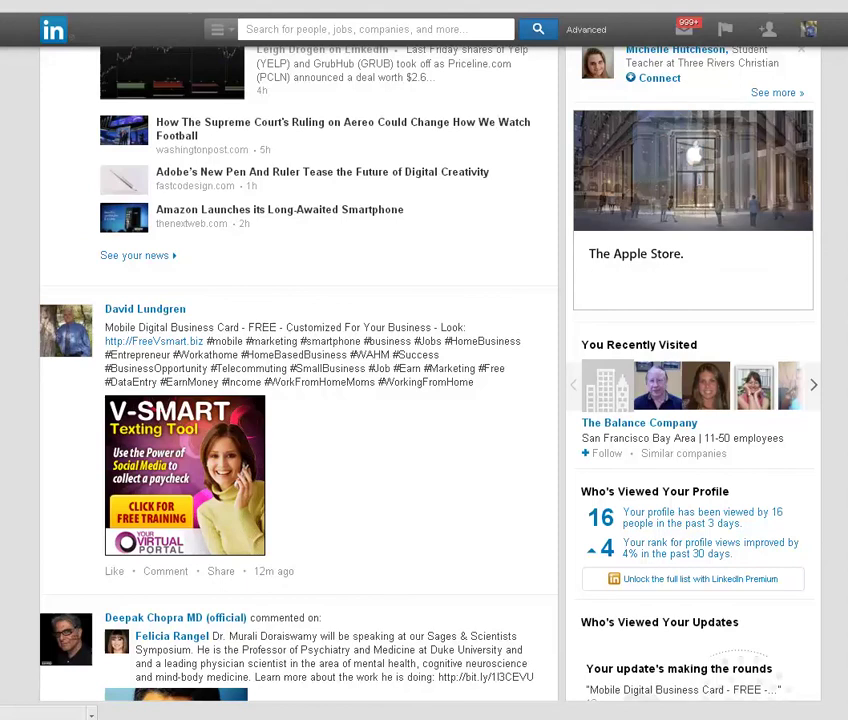
{"action": "scroll", "coordinate": [575, 230], "scroll_direction": "down", "scroll_amount": 2}
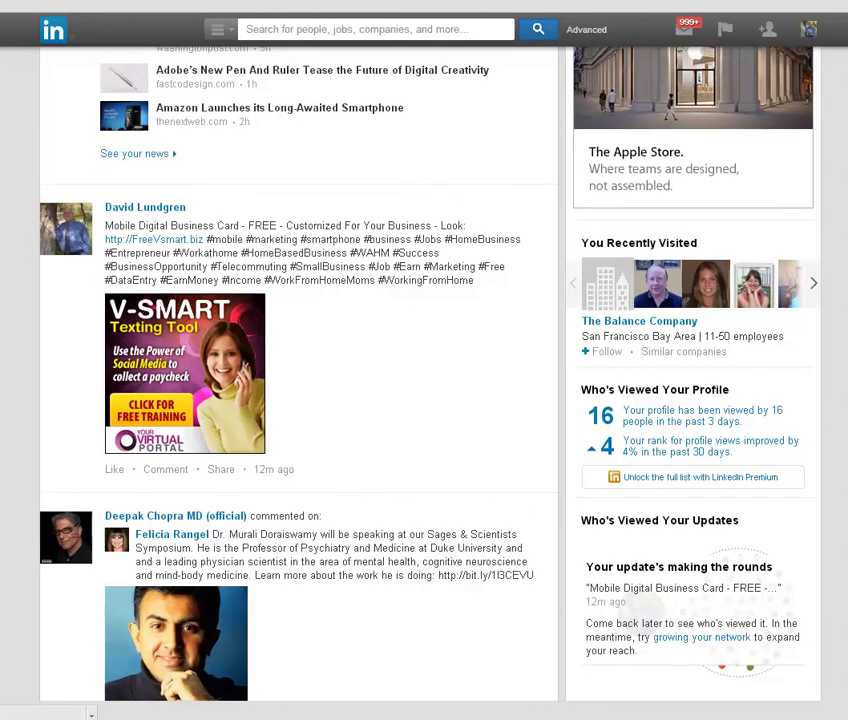
{"action": "scroll", "coordinate": [300, 370], "scroll_direction": "down", "scroll_amount": 10}
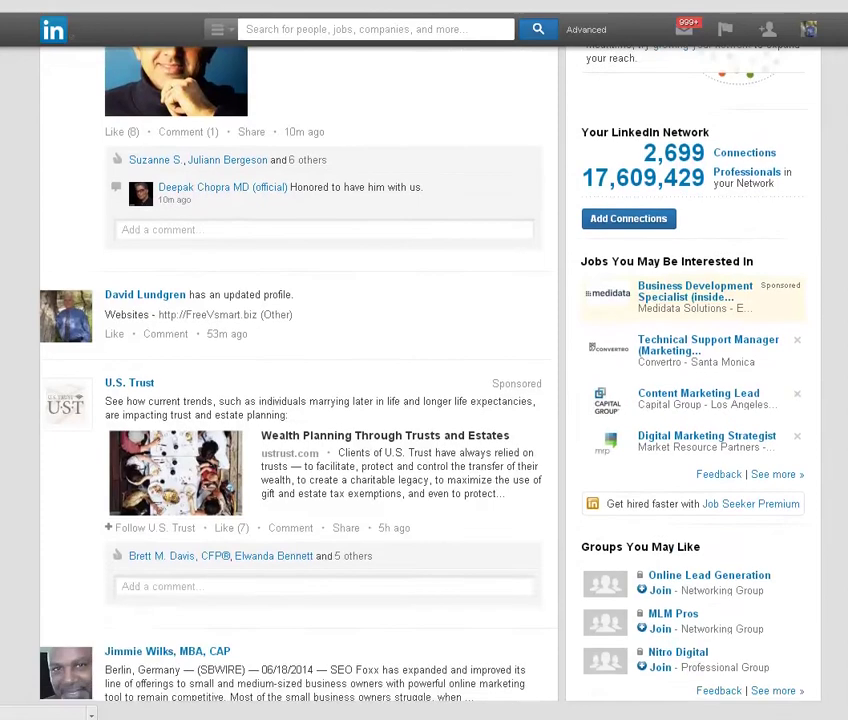
{"action": "scroll", "coordinate": [300, 370], "scroll_direction": "down", "scroll_amount": 8}
{"action": "scroll", "coordinate": [300, 370], "scroll_direction": "down", "scroll_amount": 4}
{"action": "scroll", "coordinate": [300, 370], "scroll_direction": "down", "scroll_amount": 8}
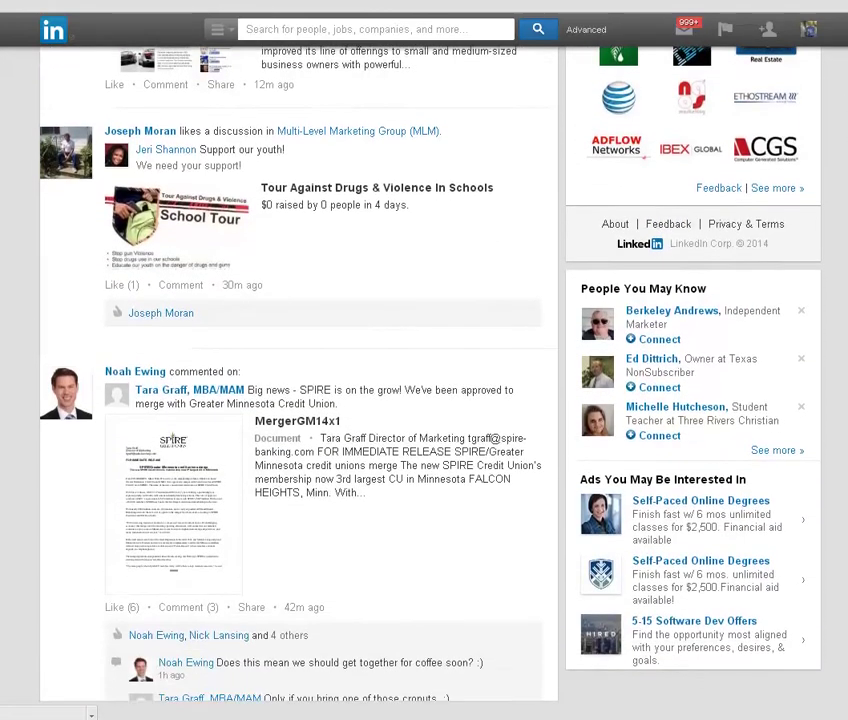
{"action": "scroll", "coordinate": [300, 370], "scroll_direction": "down", "scroll_amount": 12}
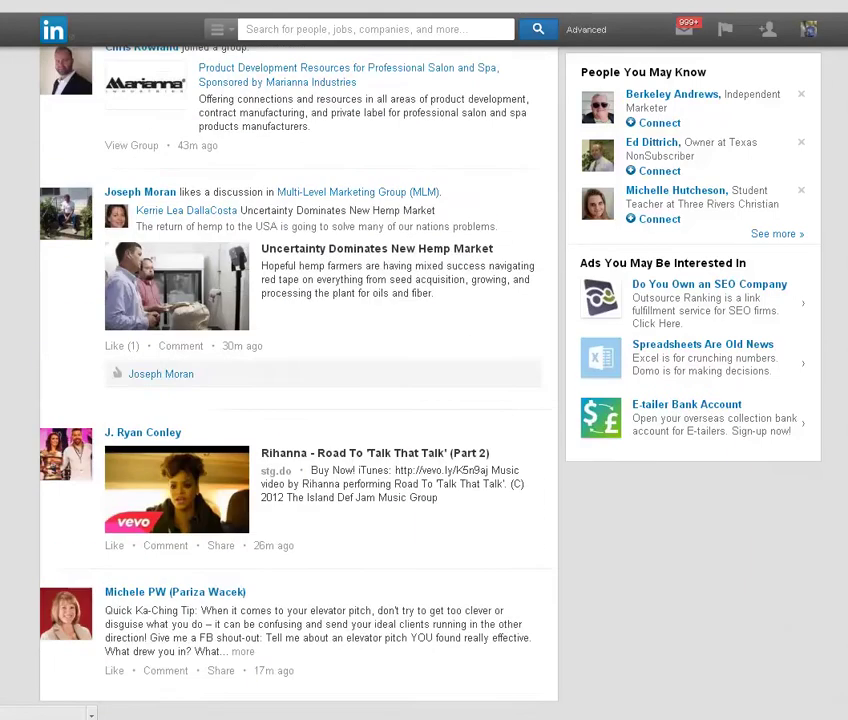
{"action": "scroll", "coordinate": [300, 370], "scroll_direction": "down", "scroll_amount": 6}
{"action": "scroll", "coordinate": [300, 370], "scroll_direction": "up", "scroll_amount": 1}
{"action": "scroll", "coordinate": [300, 370], "scroll_direction": "down", "scroll_amount": 3}
{"action": "scroll", "coordinate": [300, 370], "scroll_direction": "up", "scroll_amount": 7}
{"action": "scroll", "coordinate": [300, 370], "scroll_direction": "up", "scroll_amount": 20}
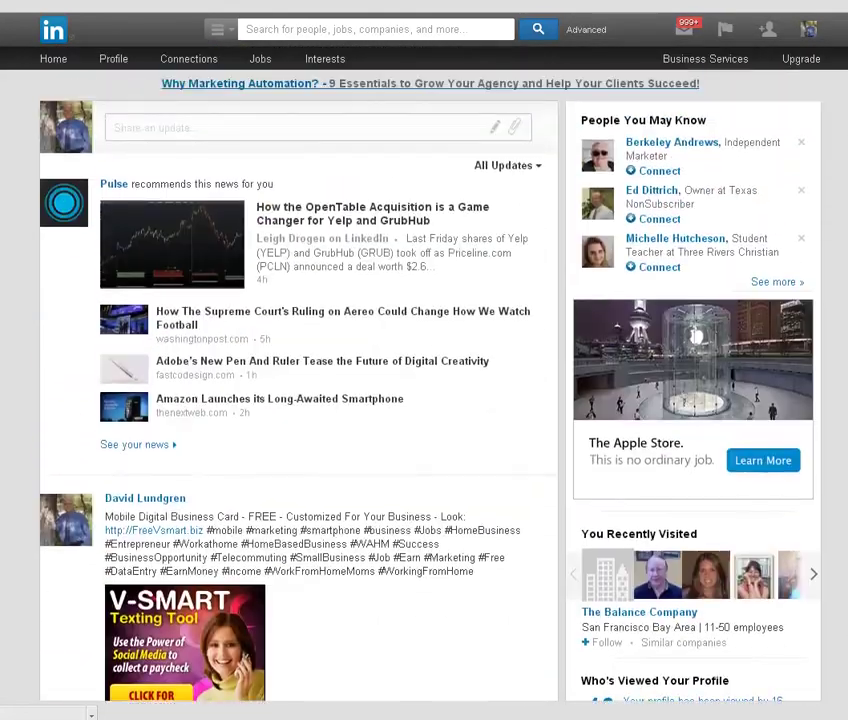
Open the FreeVsmart.biz link from the Mobile Digital Business Card update in the home feed
{"action": "scroll", "coordinate": [112, 255], "scroll_direction": "down", "scroll_amount": 6}
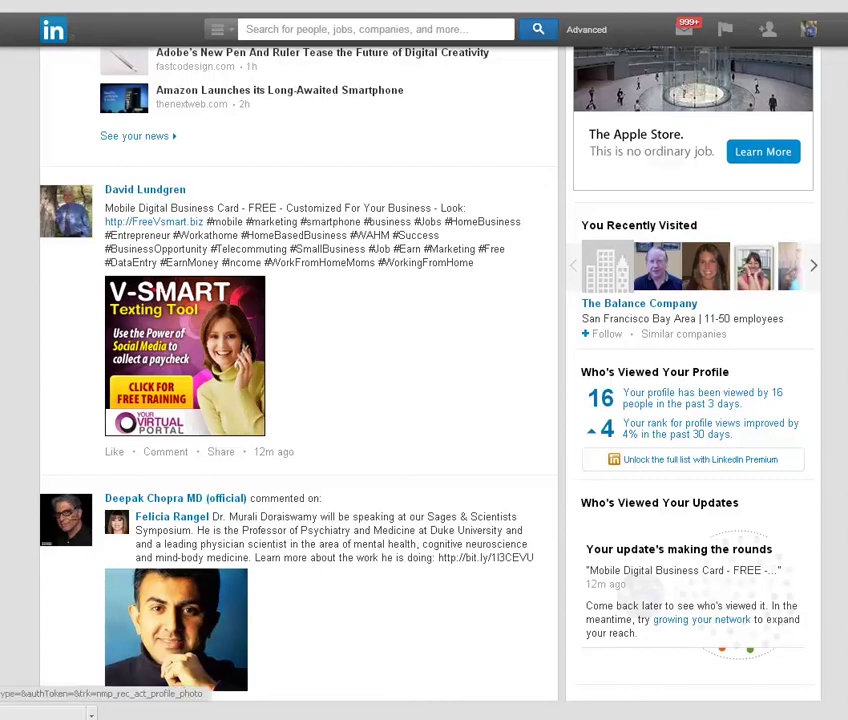
{"action": "scroll", "coordinate": [290, 330], "scroll_direction": "down", "scroll_amount": 1}
{"action": "scroll", "coordinate": [300, 370], "scroll_direction": "up", "scroll_amount": 2}
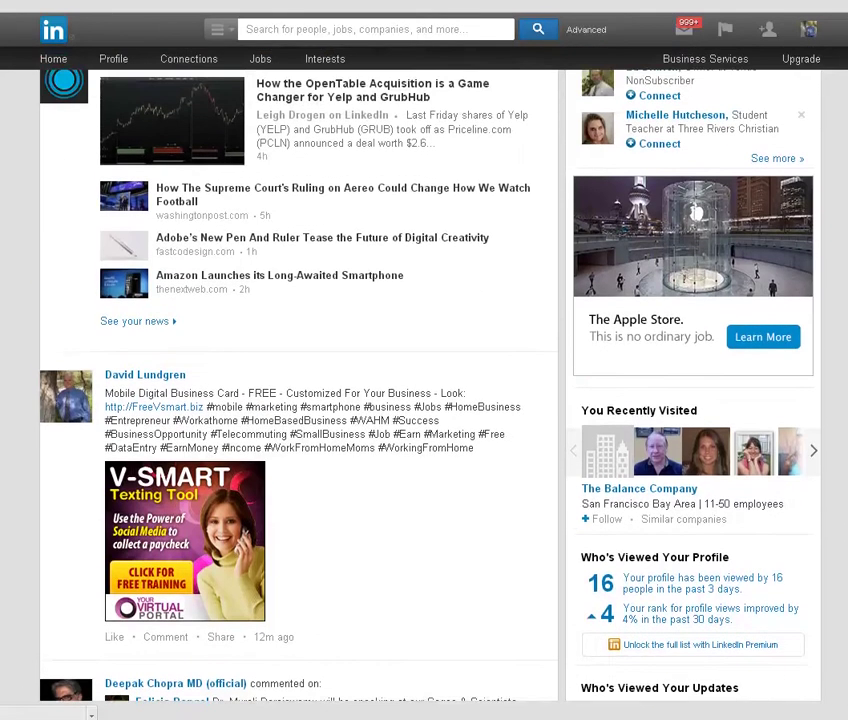
{"action": "scroll", "coordinate": [300, 370], "scroll_direction": "down", "scroll_amount": 3}
{"action": "scroll", "coordinate": [280, 370], "scroll_direction": "up", "scroll_amount": 1}
{"action": "scroll", "coordinate": [280, 370], "scroll_direction": "down", "scroll_amount": 1}
{"action": "scroll", "coordinate": [280, 370], "scroll_direction": "up", "scroll_amount": 2}
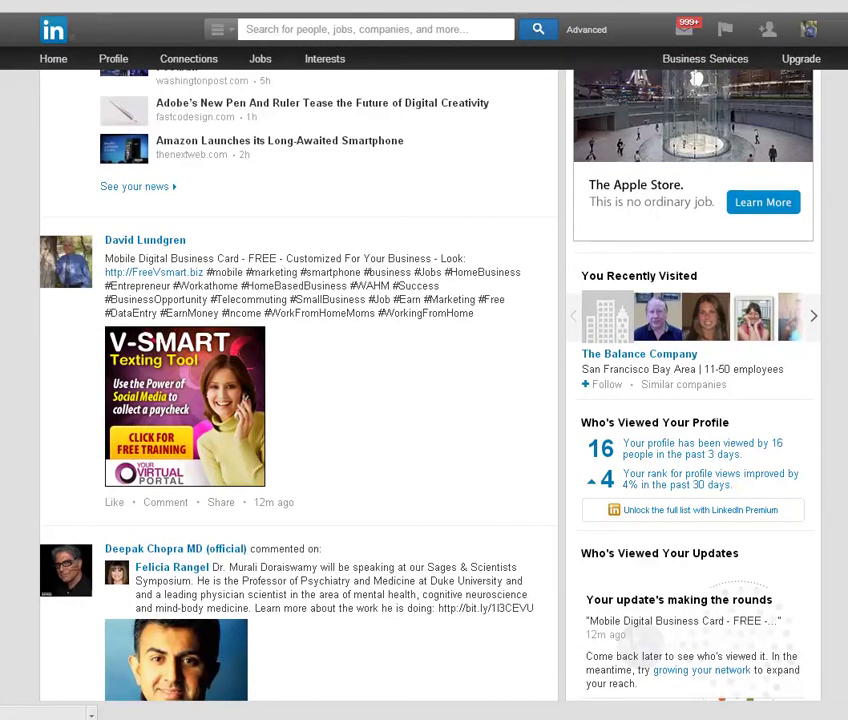
{"action": "left_click", "coordinate": [176, 277]}
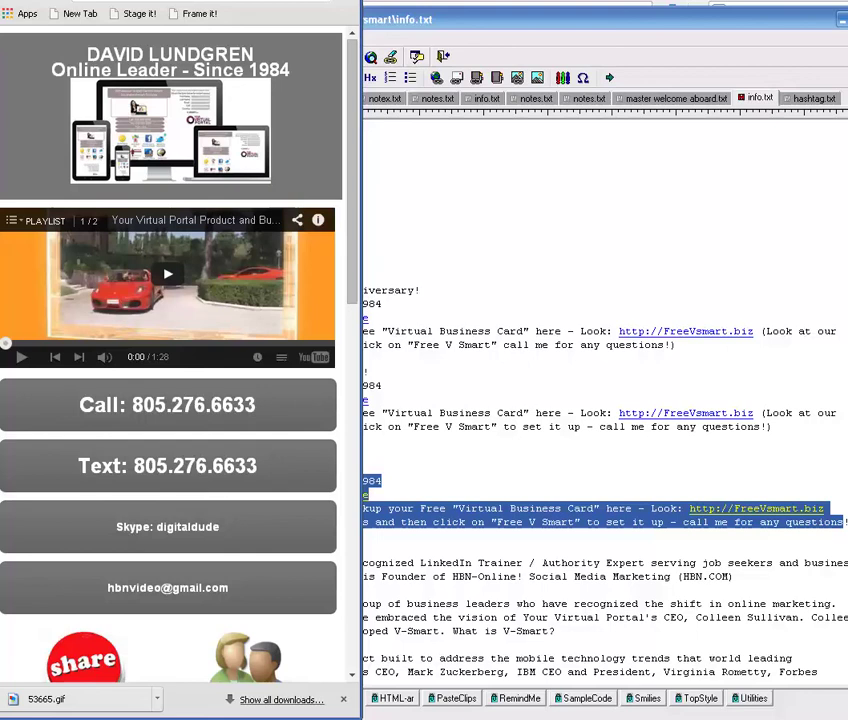
Move the virtual business card's browser window over the middle of the notes and narrow it to roughly phone width
{"action": "left_click_drag", "start_coordinate": [256, 0], "coordinate": [480, 4]}
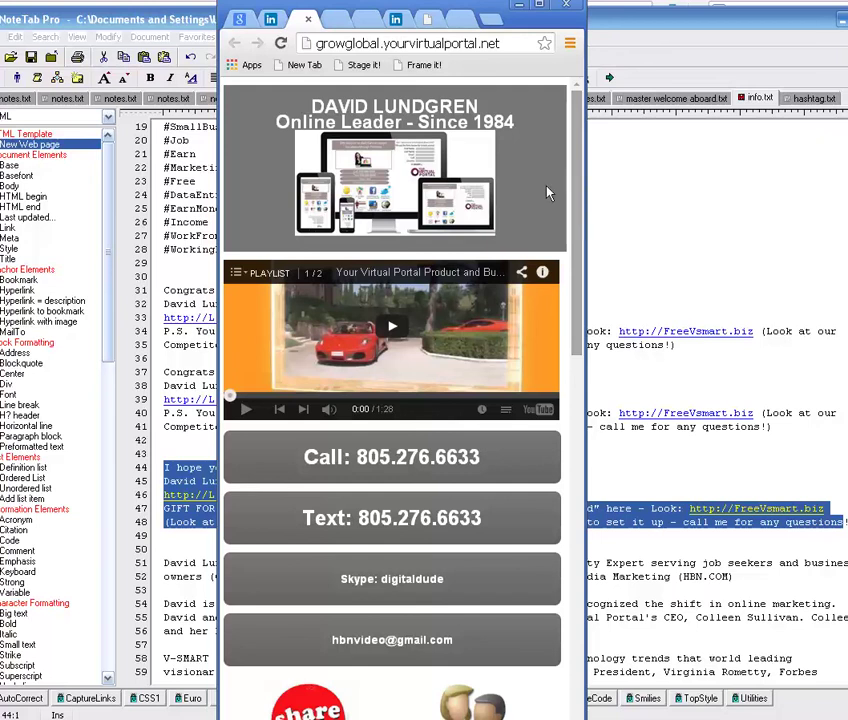
{"action": "scroll", "coordinate": [575, 215], "scroll_direction": "down", "scroll_amount": 1}
{"action": "mouse_move", "coordinate": [575, 215]}
{"action": "left_mouse_down"}
{"action": "mouse_move", "coordinate": [593, 303]}
{"action": "mouse_move", "coordinate": [570, 490]}
{"action": "mouse_move", "coordinate": [578, 603]}
{"action": "mouse_move", "coordinate": [597, 522]}
{"action": "mouse_move", "coordinate": [572, 198]}
{"action": "left_mouse_up"}
{"action": "left_click_drag", "start_coordinate": [582, 191], "coordinate": [543, 191]}
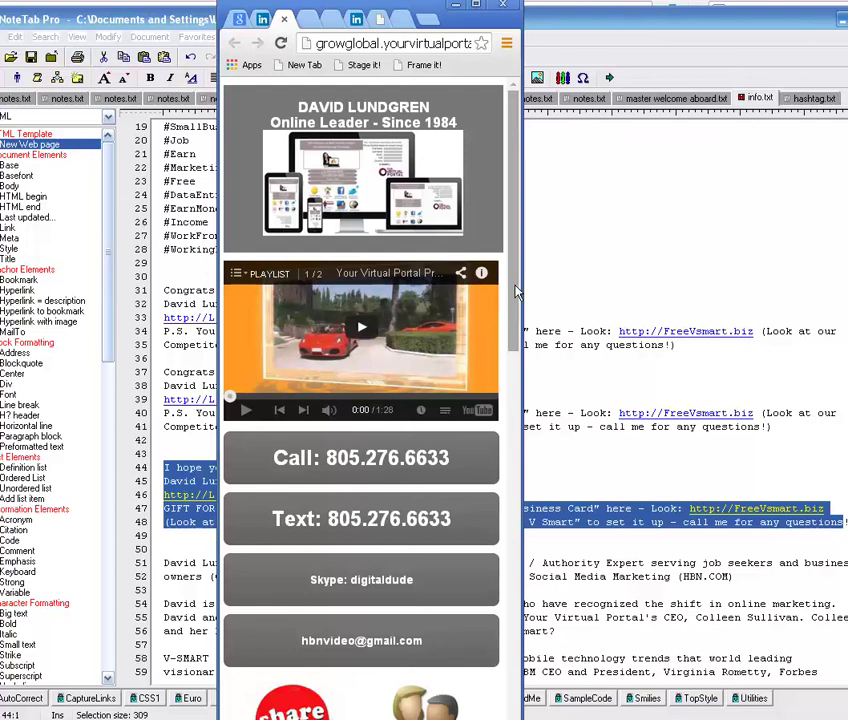
Examine the virtual business card from the contact buttons and icon links down to the request form and V-Smart logo
{"action": "scroll", "coordinate": [517, 290], "scroll_direction": "down", "scroll_amount": 3}
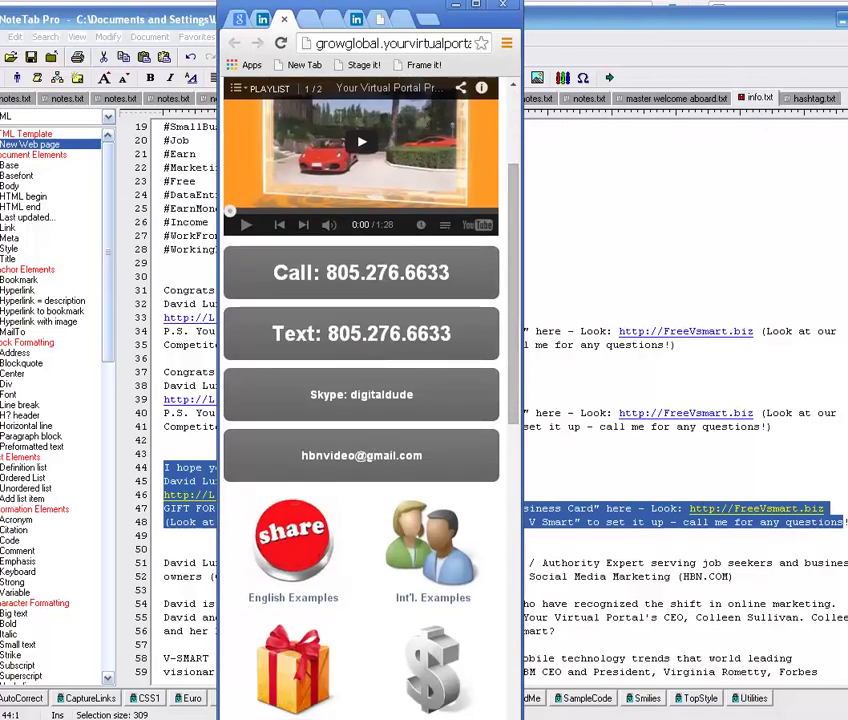
{"action": "scroll", "coordinate": [517, 450], "scroll_direction": "down", "scroll_amount": 4}
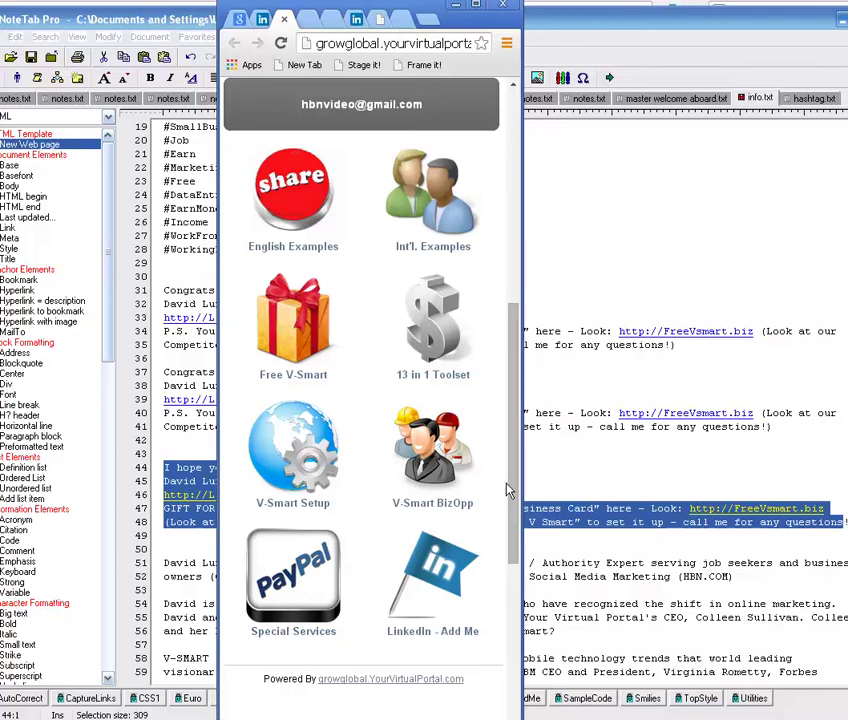
{"action": "mouse_move", "coordinate": [513, 487]}
{"action": "left_mouse_down"}
{"action": "mouse_move", "coordinate": [516, 513]}
{"action": "mouse_move", "coordinate": [528, 486]}
{"action": "left_mouse_up"}
{"action": "scroll", "coordinate": [505, 495], "scroll_direction": "down", "scroll_amount": 2}
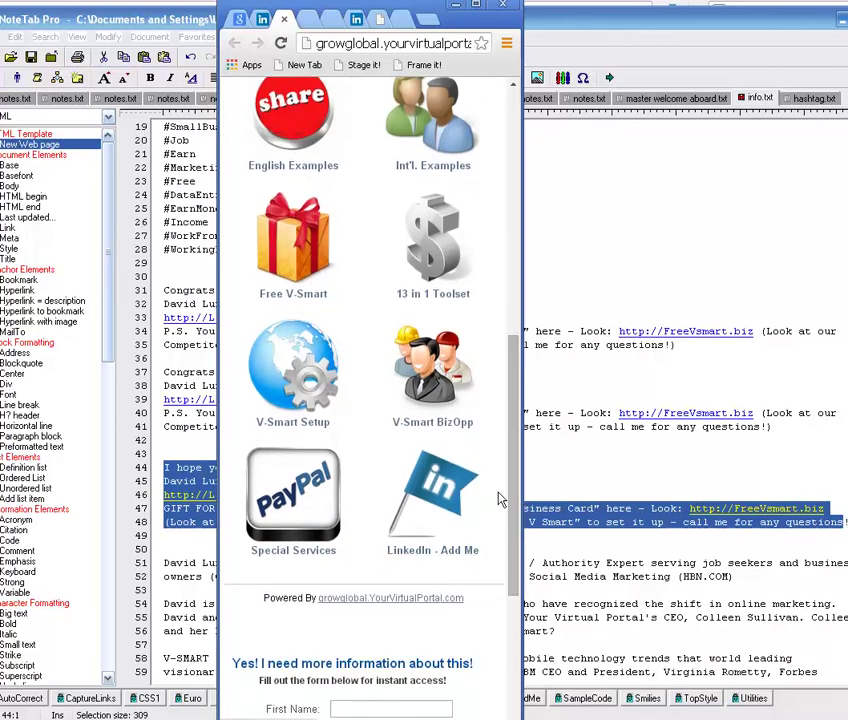
{"action": "scroll", "coordinate": [505, 505], "scroll_direction": "down", "scroll_amount": 3}
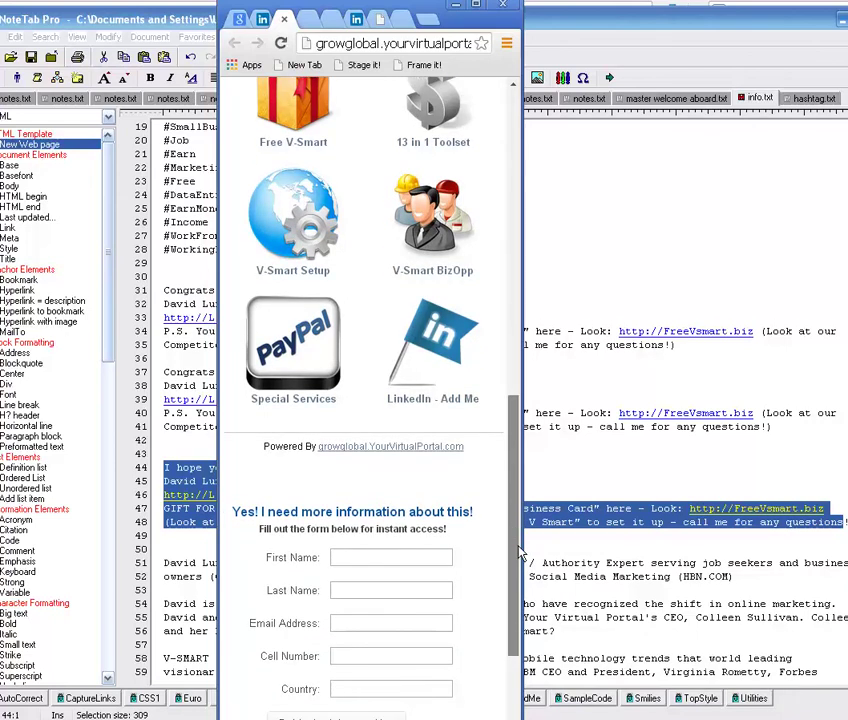
{"action": "scroll", "coordinate": [519, 553], "scroll_direction": "down", "scroll_amount": 3}
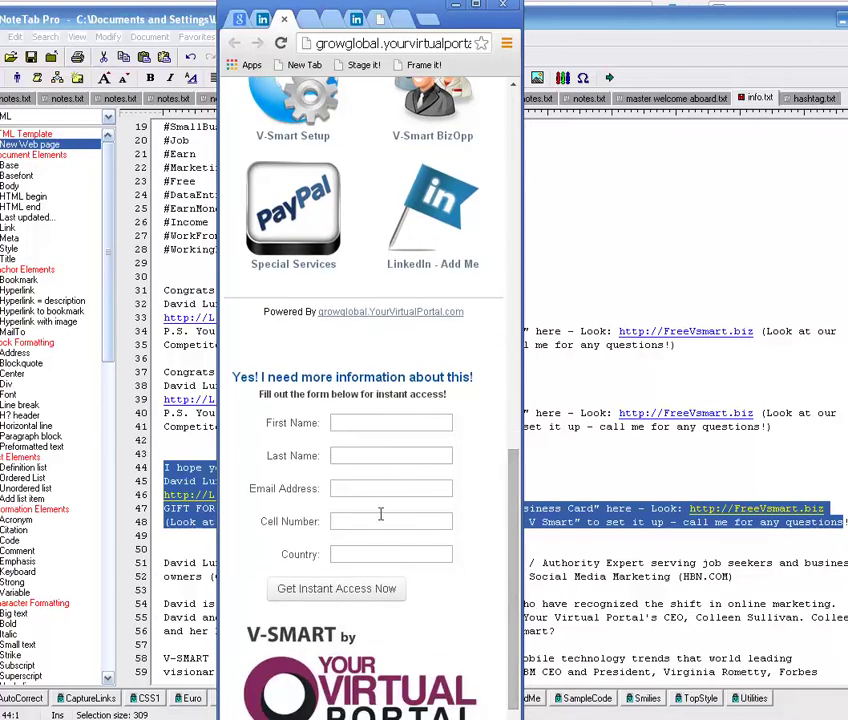
{"action": "scroll", "coordinate": [517, 582], "scroll_direction": "down", "scroll_amount": 1}
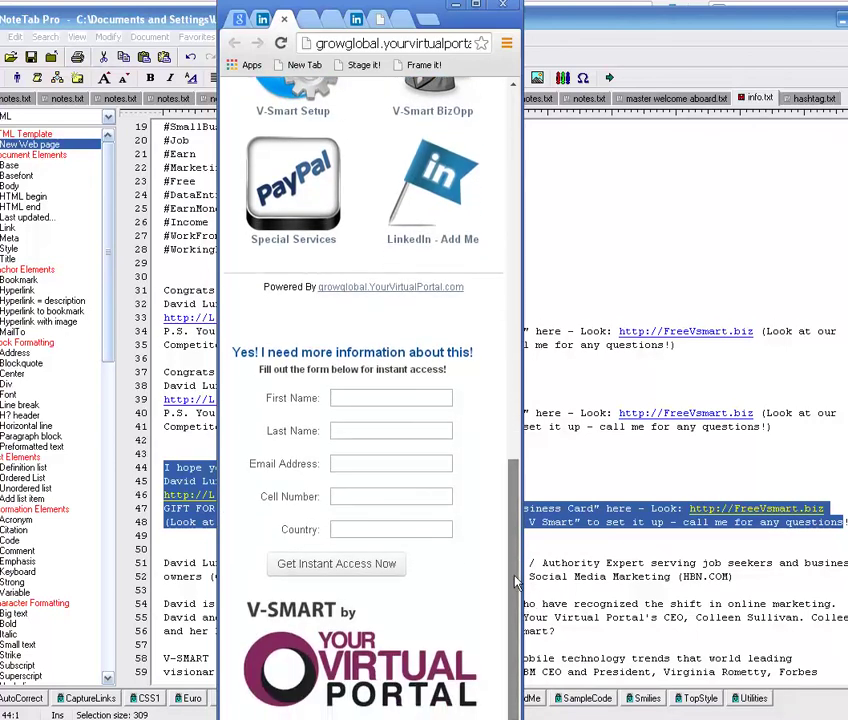
Widen the card's window slightly and examine its icon links, including Free V-Smart, 13 in 1 Toolset and LinkedIn - Add Me
{"action": "left_click_drag", "start_coordinate": [517, 582], "coordinate": [570, 152]}
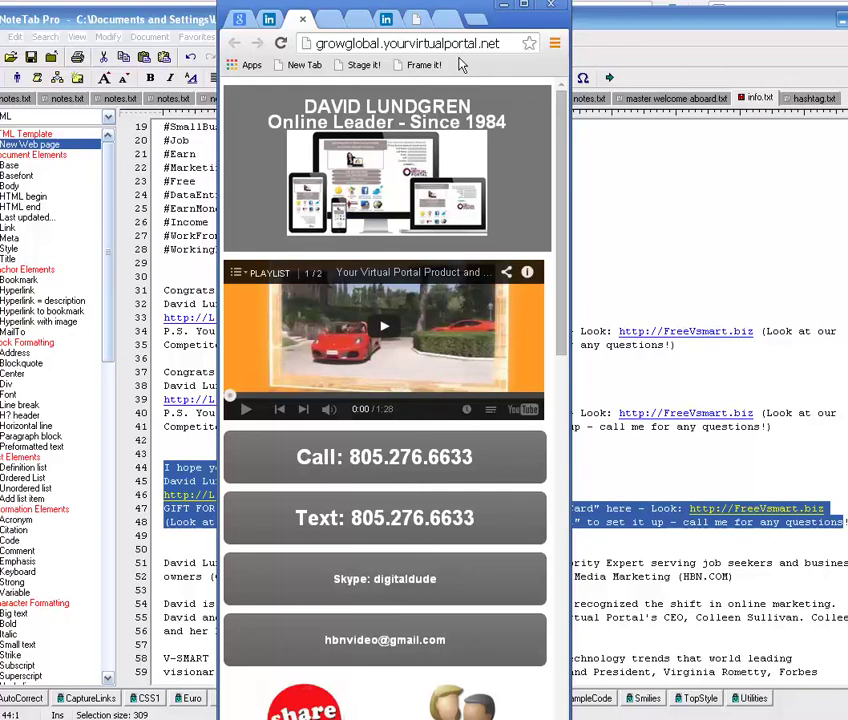
{"action": "left_click_drag", "start_coordinate": [561, 127], "coordinate": [372, 78]}
{"action": "left_click_drag", "start_coordinate": [561, 140], "coordinate": [578, 345]}
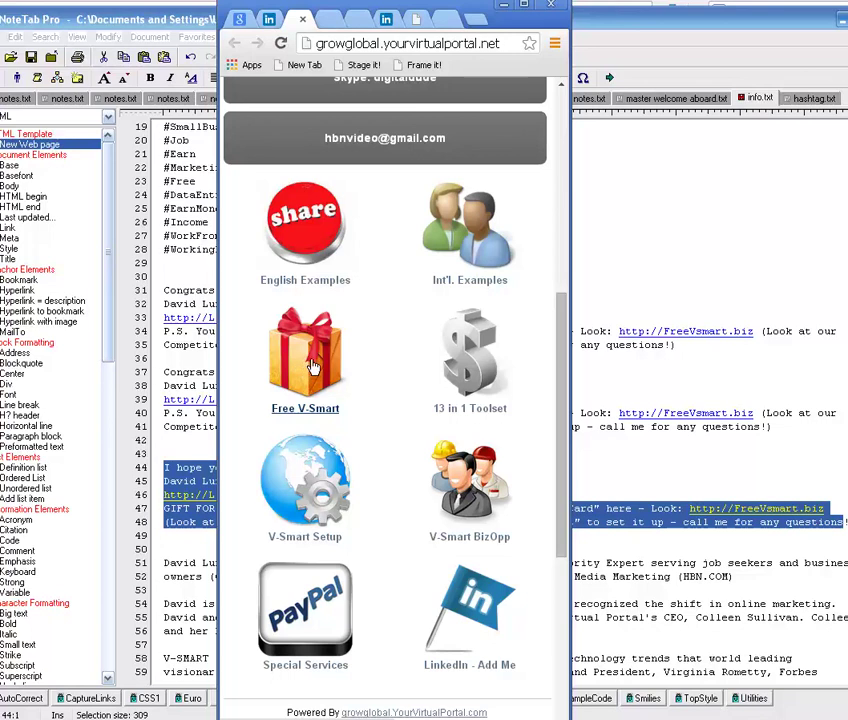
{"action": "left_click_drag", "start_coordinate": [564, 360], "coordinate": [558, 394]}
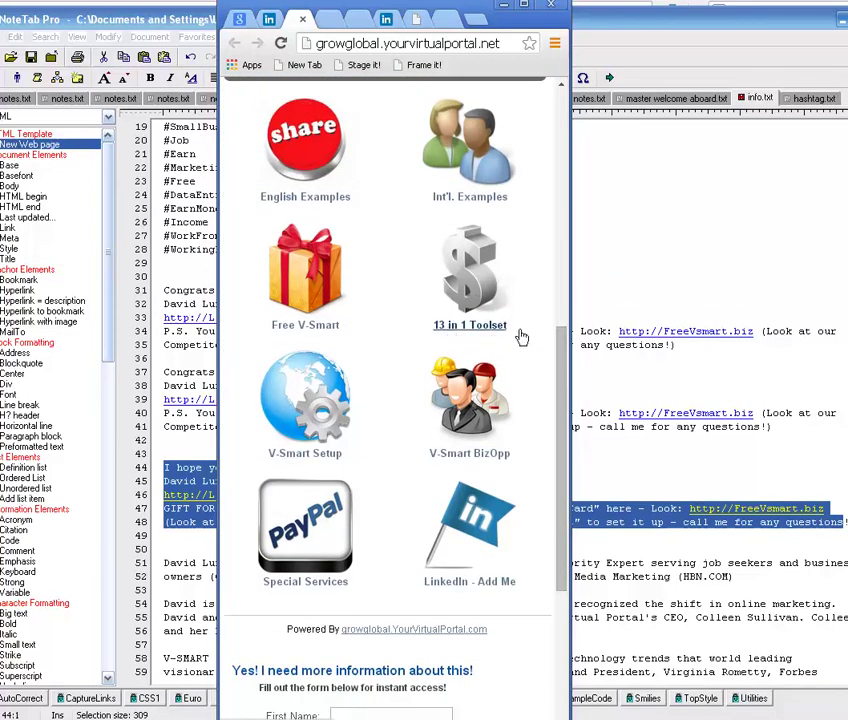
{"action": "left_click_drag", "start_coordinate": [562, 350], "coordinate": [562, 401]}
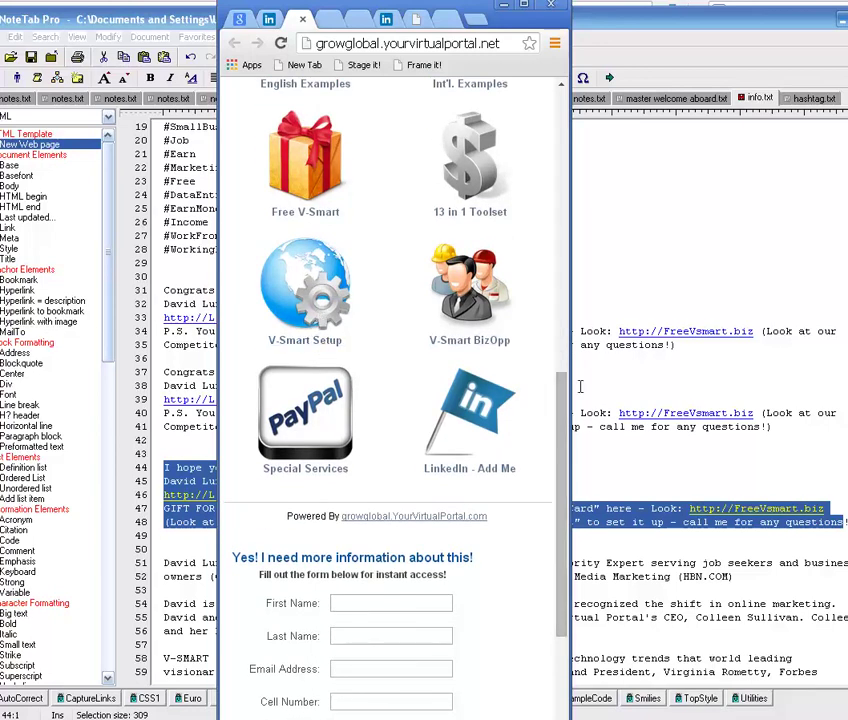
{"action": "left_click_drag", "start_coordinate": [562, 422], "coordinate": [562, 452]}
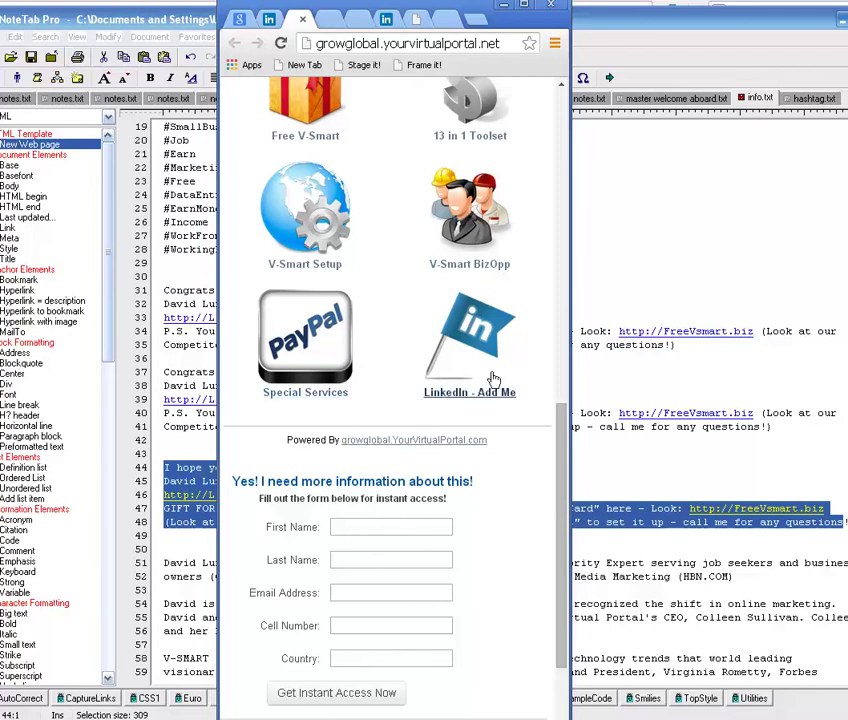
Review the whole card again, comparing the header, video and contact buttons with the information request form, and finish at the header
{"action": "left_click_drag", "start_coordinate": [562, 430], "coordinate": [560, 150]}
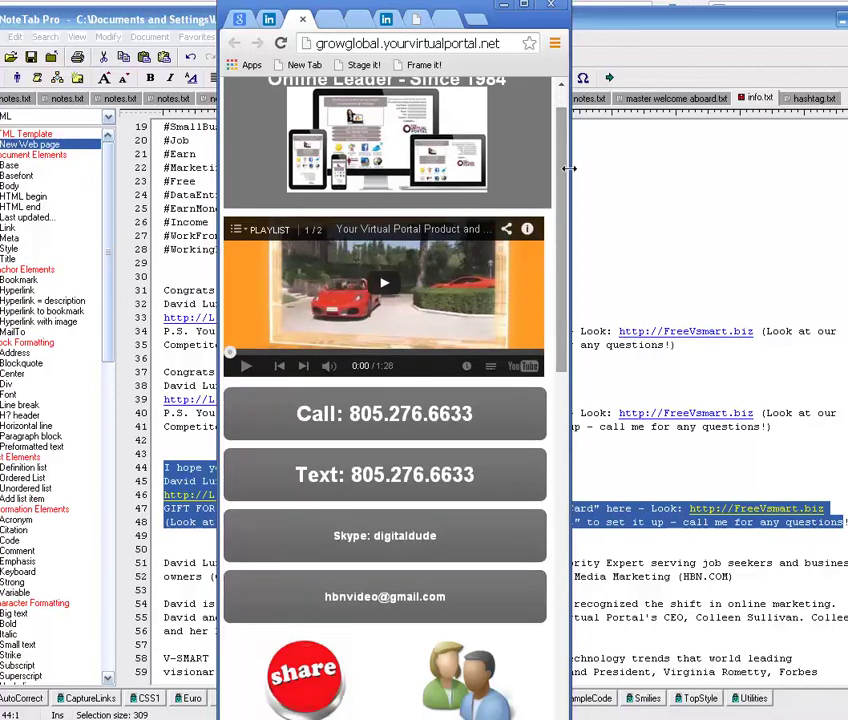
{"action": "left_click_drag", "start_coordinate": [560, 186], "coordinate": [600, 551]}
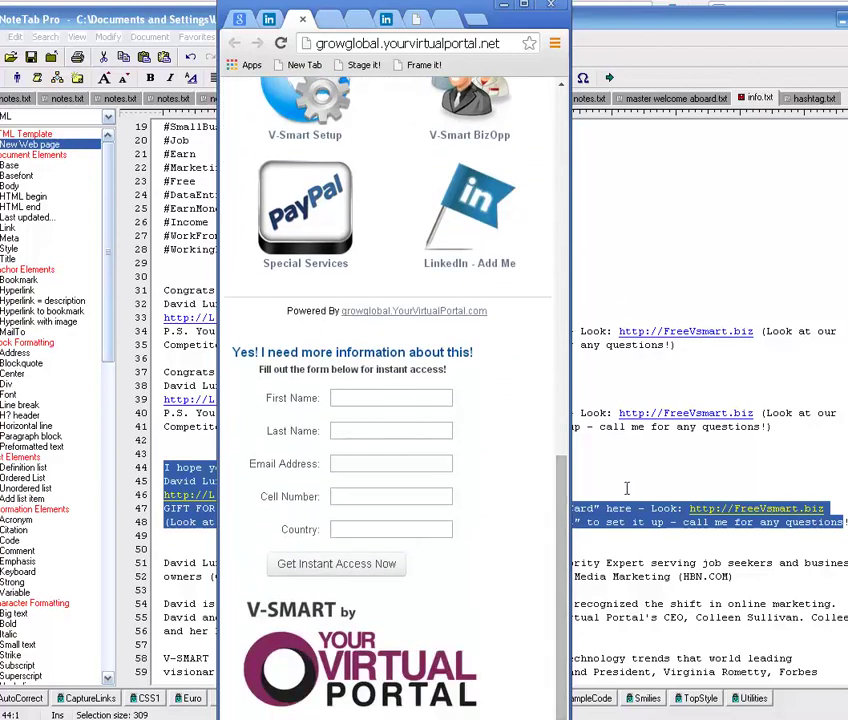
{"action": "left_click_drag", "start_coordinate": [560, 517], "coordinate": [557, 497]}
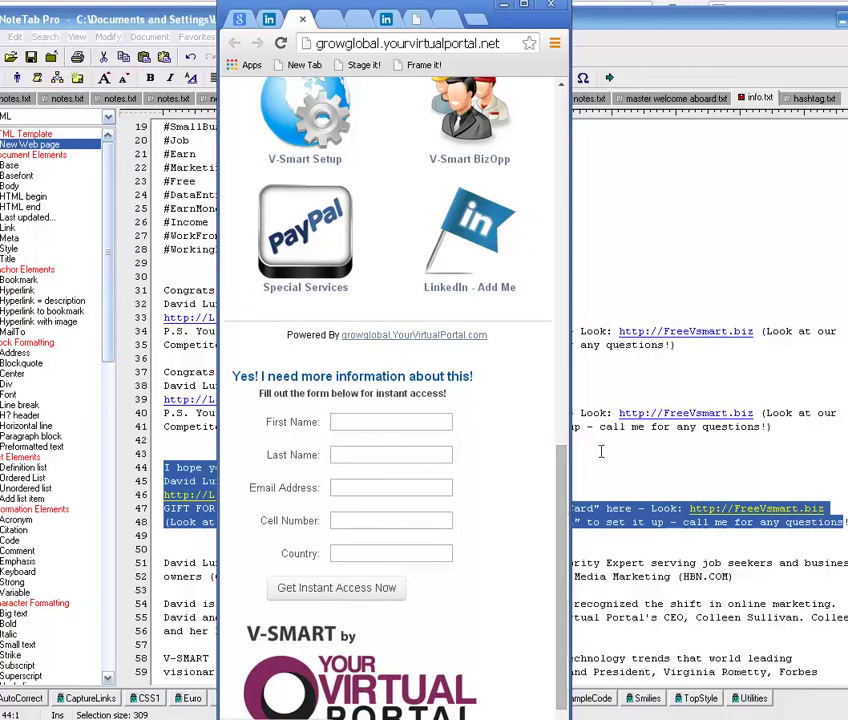
{"action": "left_click_drag", "start_coordinate": [563, 522], "coordinate": [570, 166]}
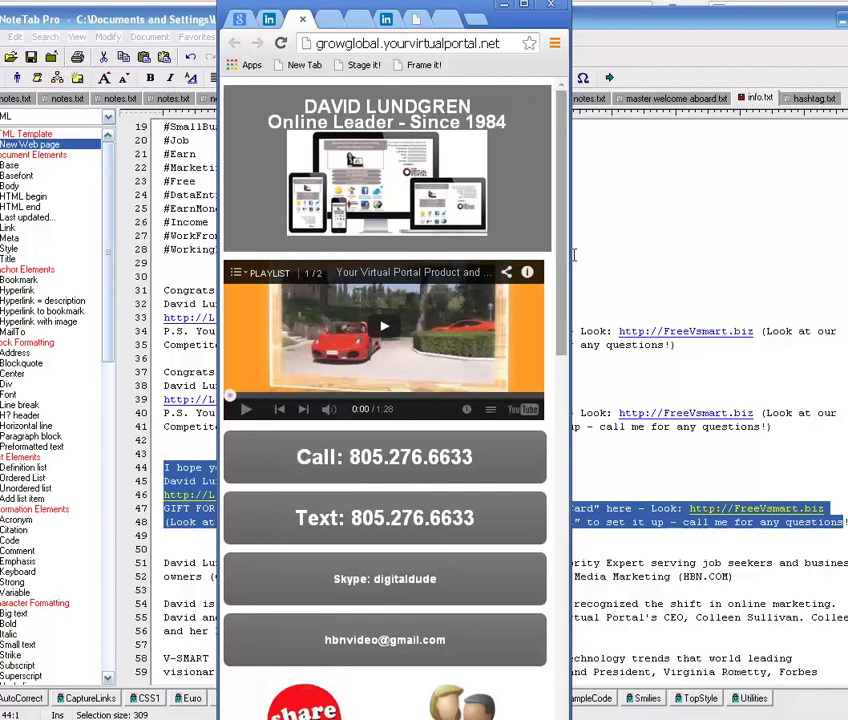
{"action": "scroll", "coordinate": [538, 538], "scroll_direction": "down", "scroll_amount": 6}
{"action": "scroll", "coordinate": [538, 538], "scroll_direction": "down", "scroll_amount": 3}
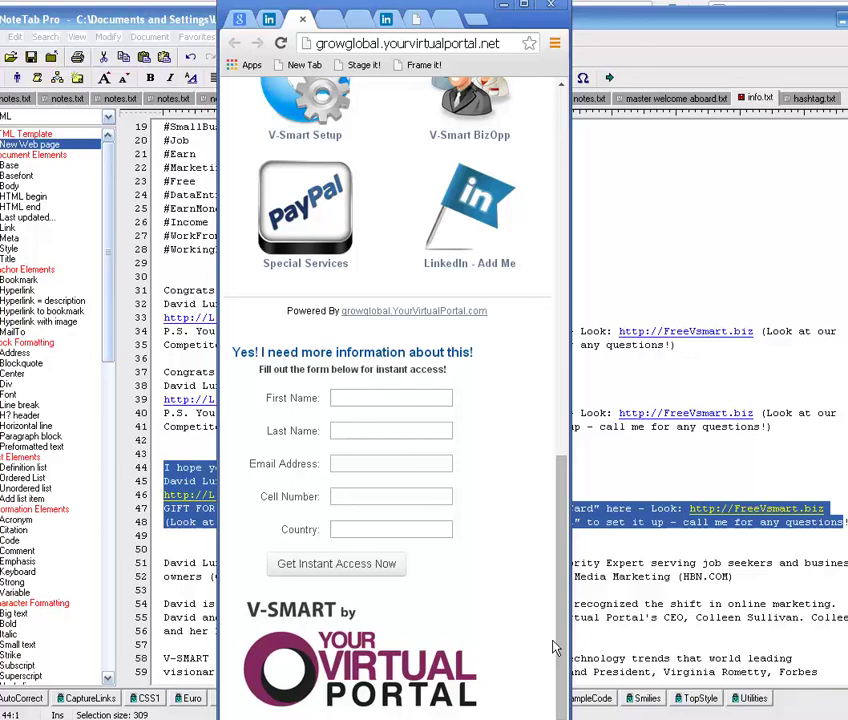
{"action": "left_click_drag", "start_coordinate": [560, 633], "coordinate": [591, 207]}
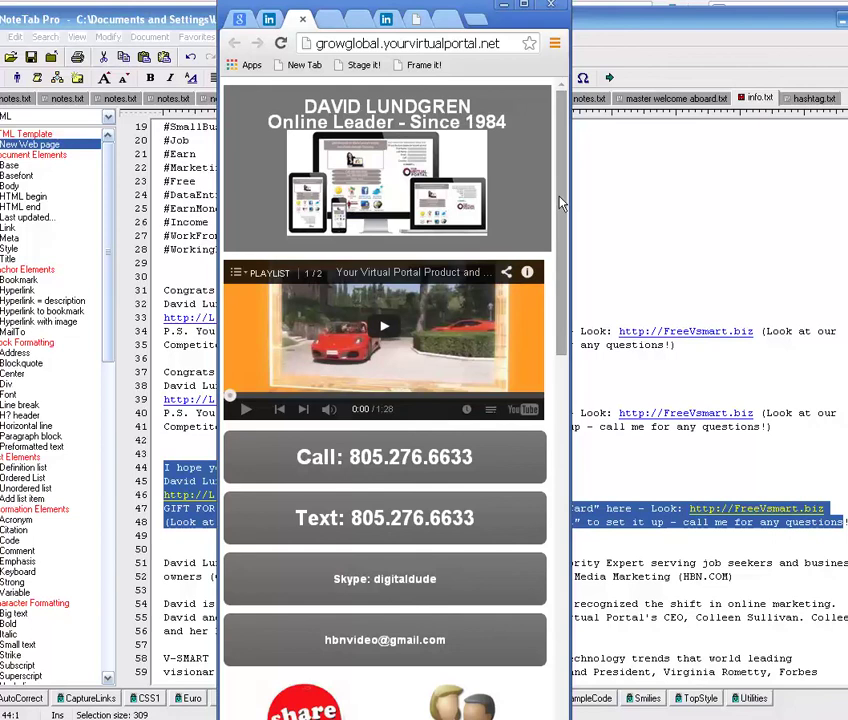